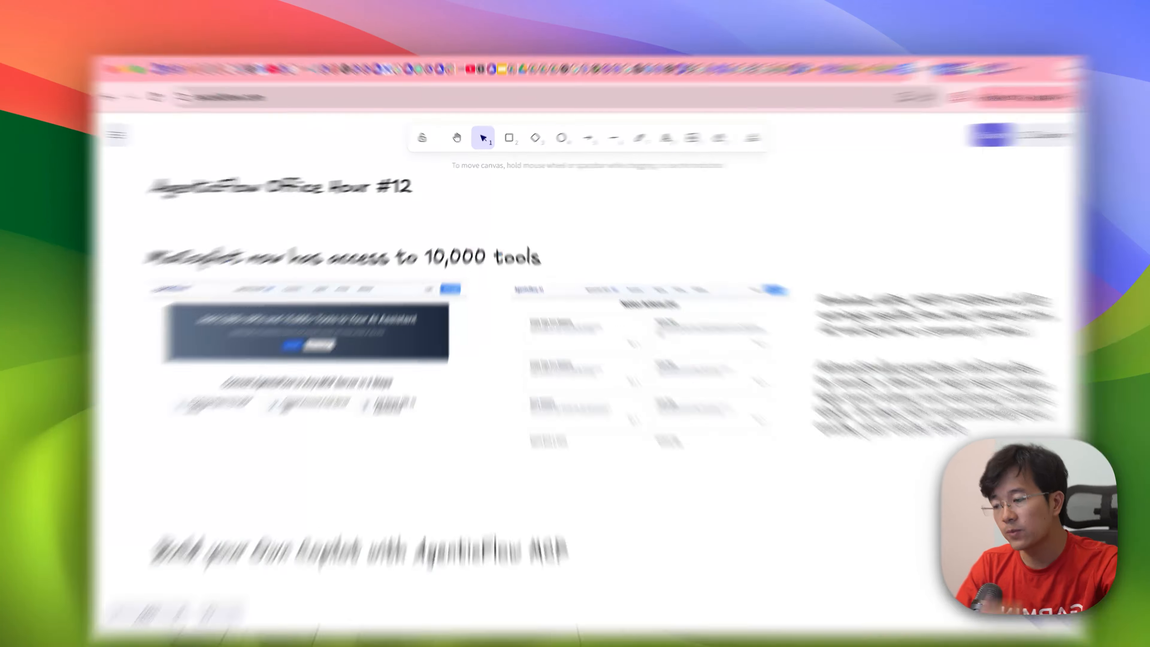
Step: Edit the MiaCopilot heading on the canvas to say it now has access to "100+ -> 10,000 tools"
{"action": "double_click", "coordinate": [488, 253]}
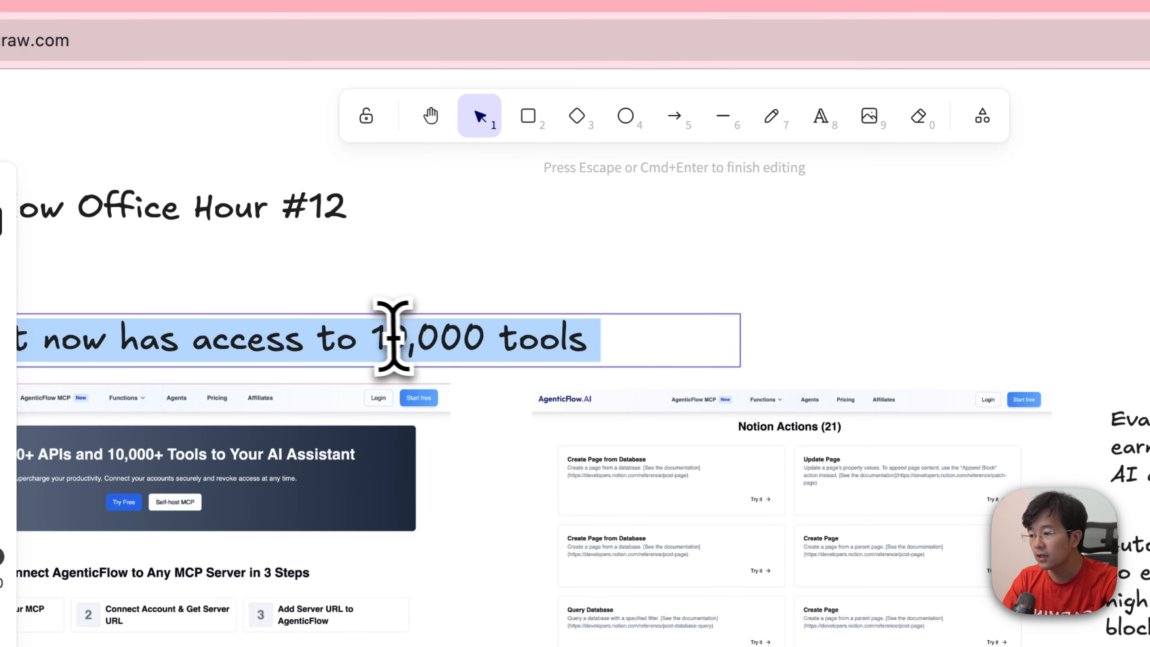
{"action": "left_click", "coordinate": [438, 244]}
{"action": "key", "text": "Left"}
{"action": "type", "text": "100+ "}
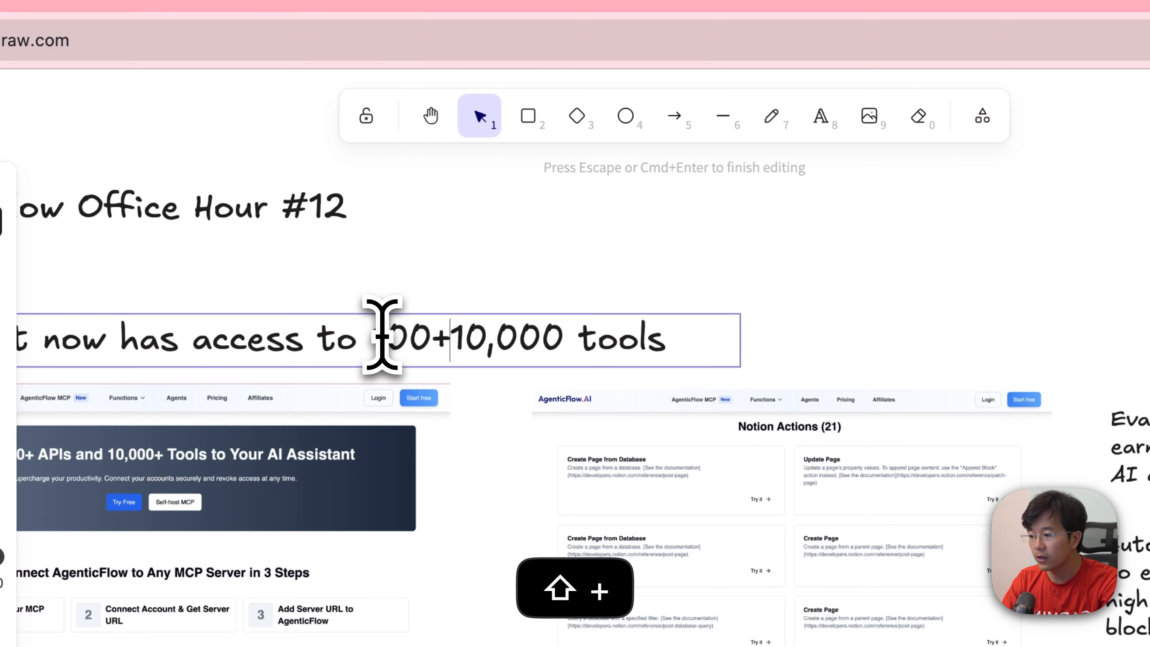
{"action": "type", "text": "->"}
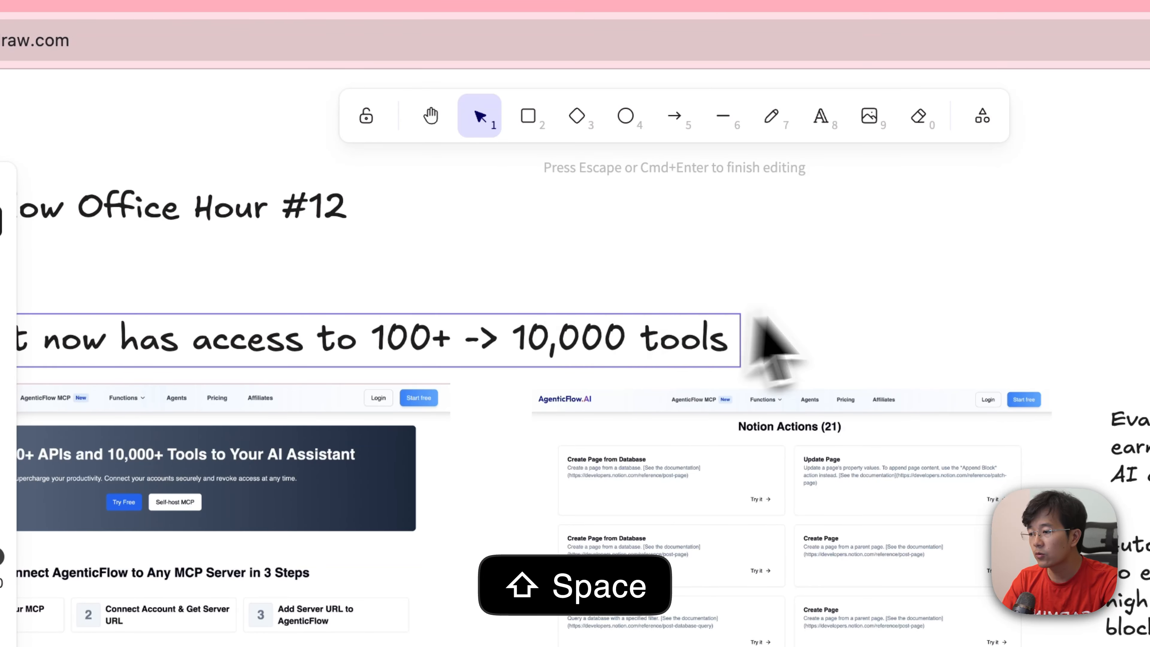
{"action": "left_click", "coordinate": [770, 315]}
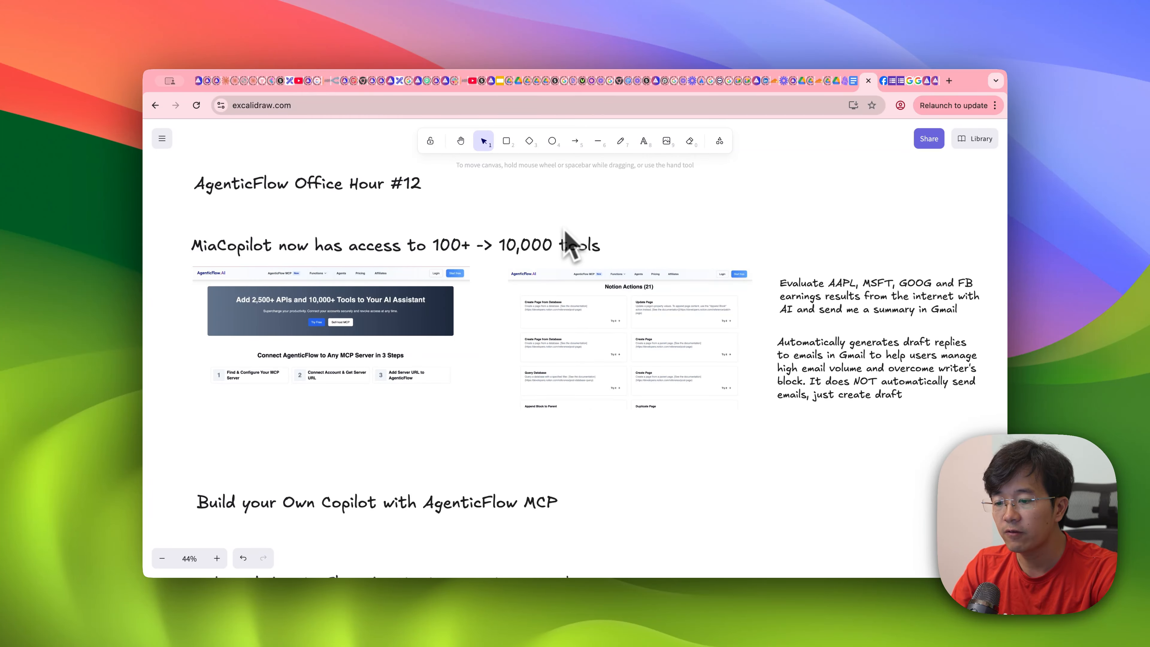
Step: Look over the example prompts on the canvas, then switch to the AgenticFlow website and browse its MCP Servers Registry
{"action": "scroll", "coordinate": [660, 290], "scroll_direction": "right", "scroll_amount": 10}
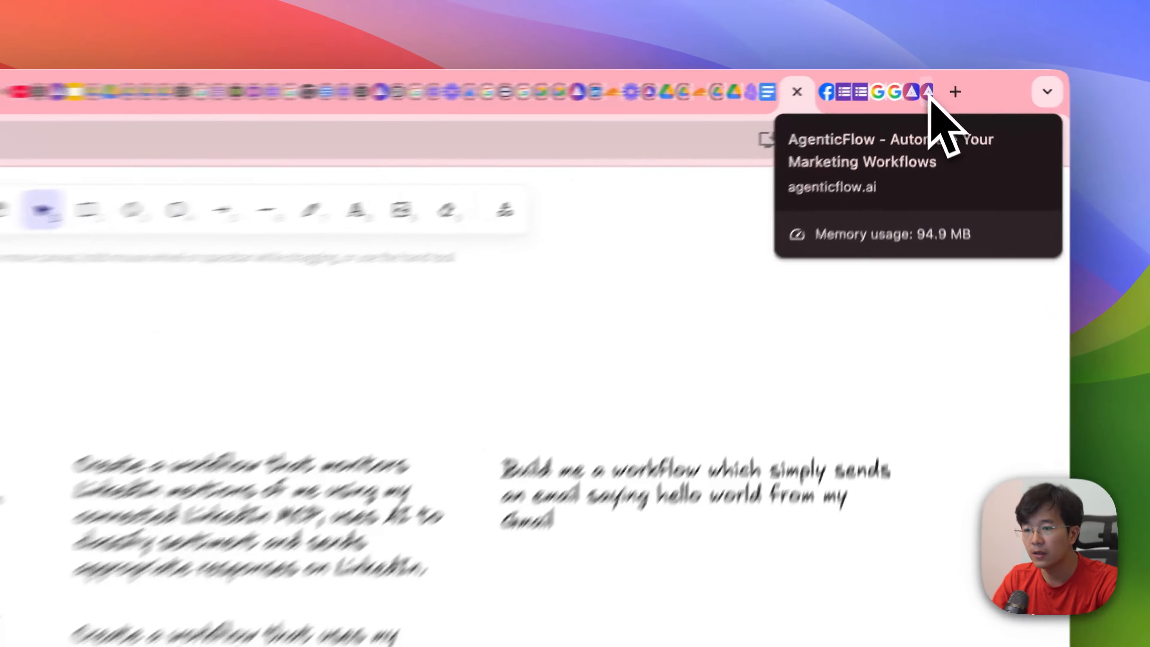
{"action": "left_click", "coordinate": [935, 82]}
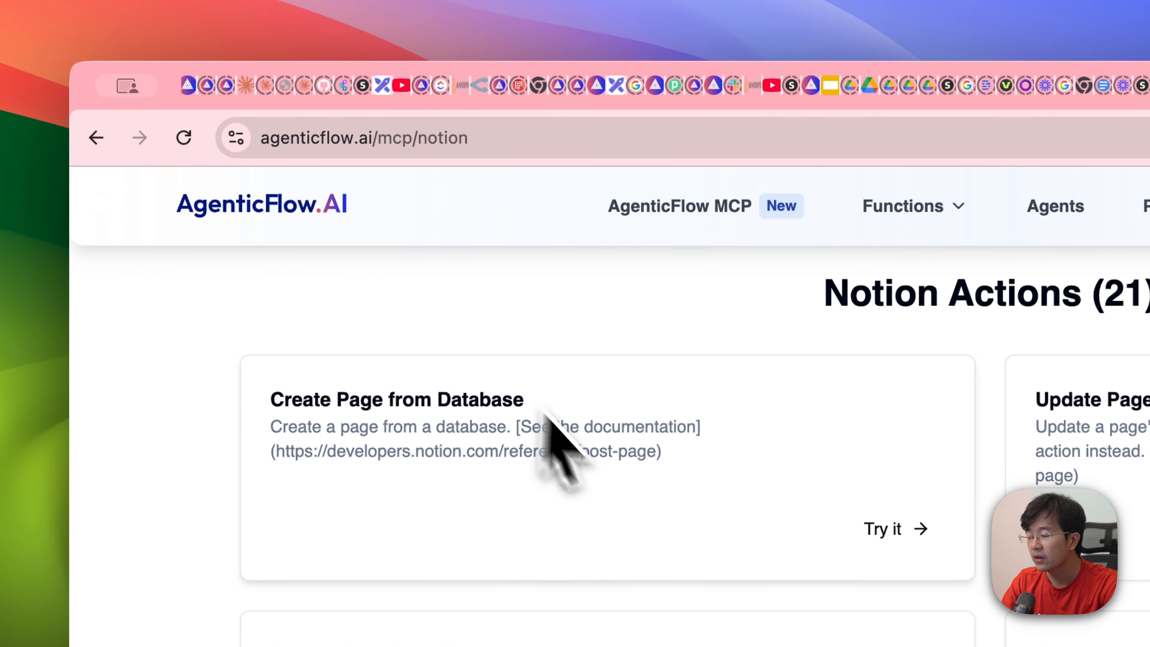
{"action": "scroll", "coordinate": [544, 411], "scroll_direction": "up", "scroll_amount": 10}
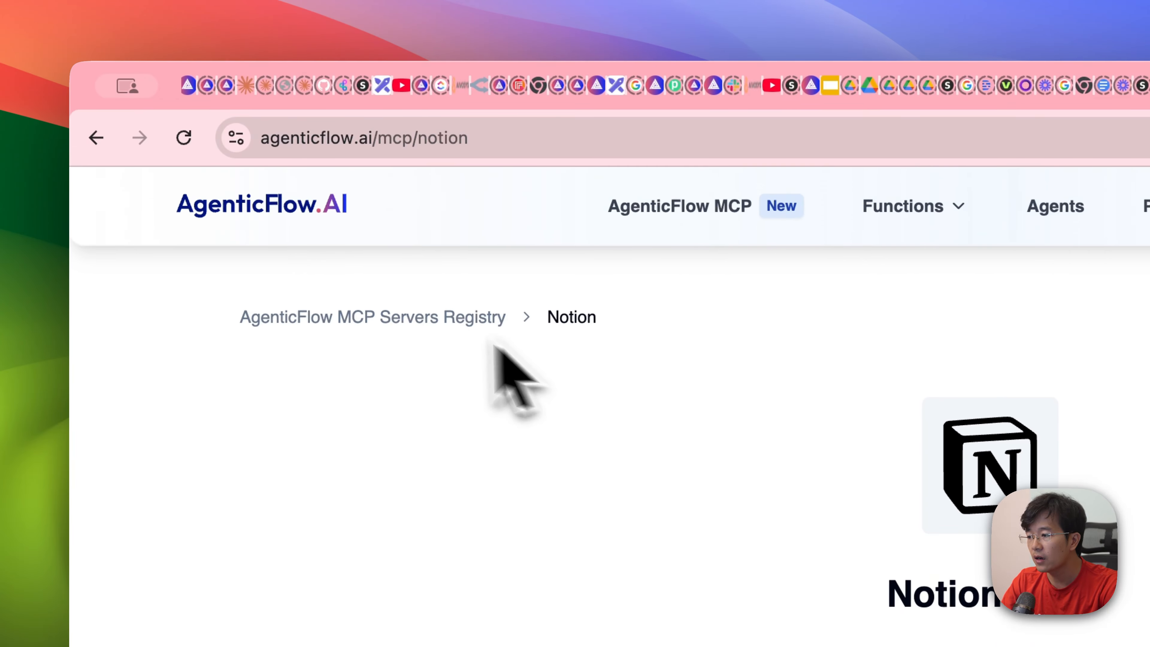
{"action": "left_click", "coordinate": [410, 318]}
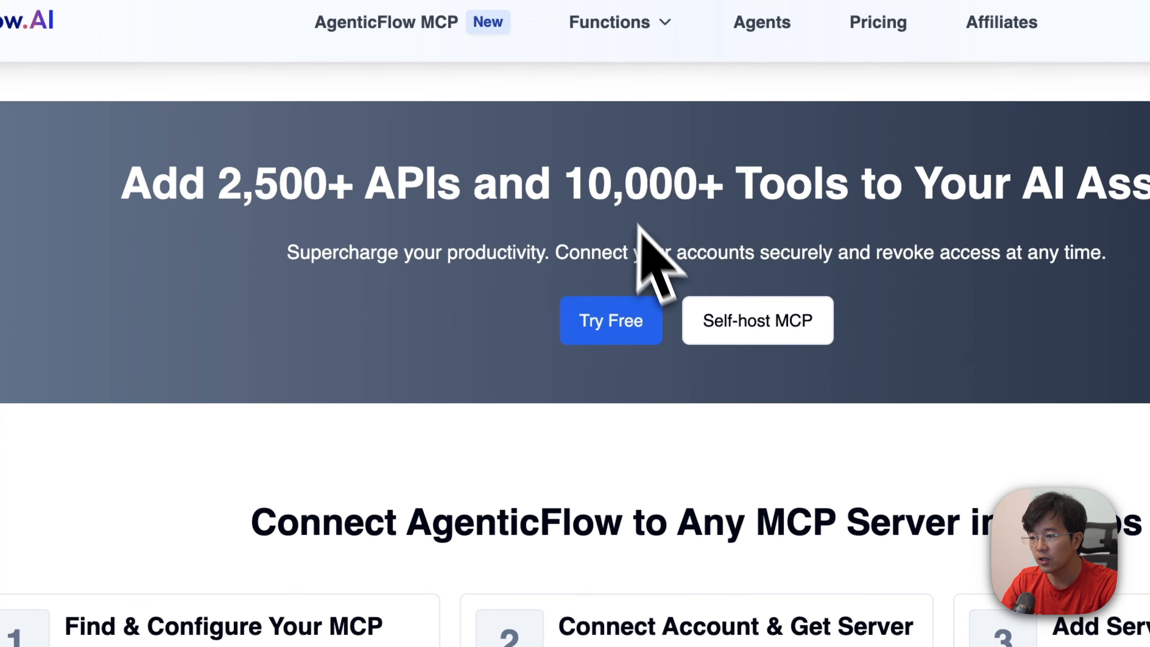
{"action": "scroll", "coordinate": [565, 218], "scroll_direction": "down", "scroll_amount": 15}
{"action": "scroll", "coordinate": [565, 213], "scroll_direction": "up", "scroll_amount": 5}
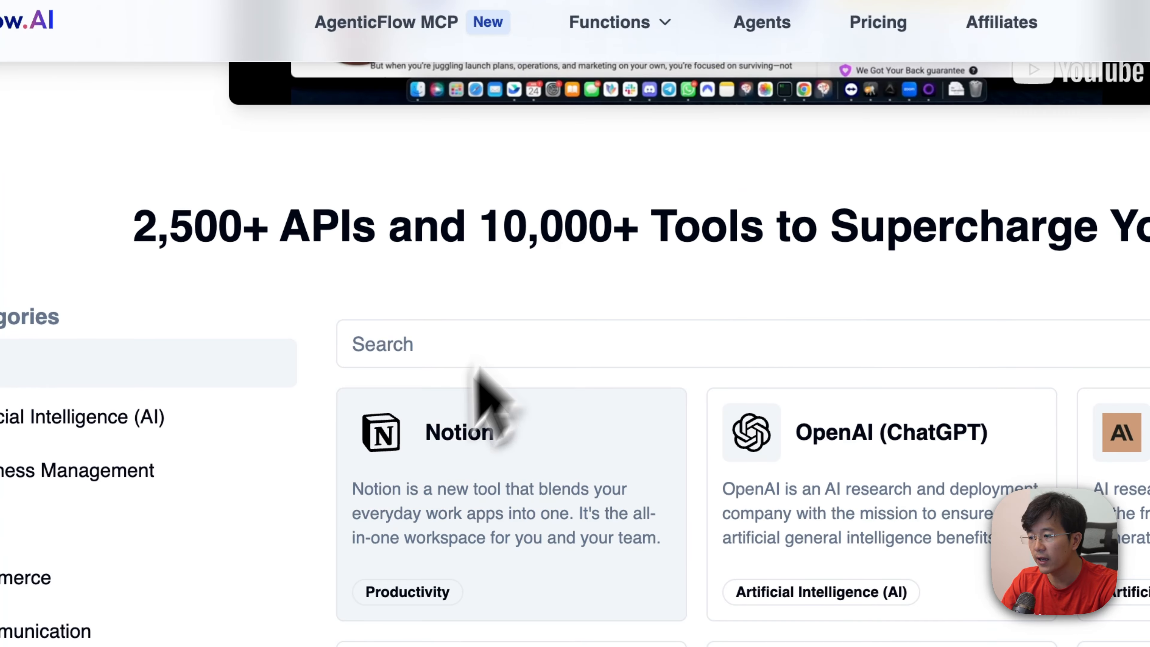
Step: Open the Notion MCP entry in the registry and examine its list of actions
{"action": "scroll", "coordinate": [498, 408], "scroll_direction": "down", "scroll_amount": 5}
{"action": "left_click", "coordinate": [498, 193]}
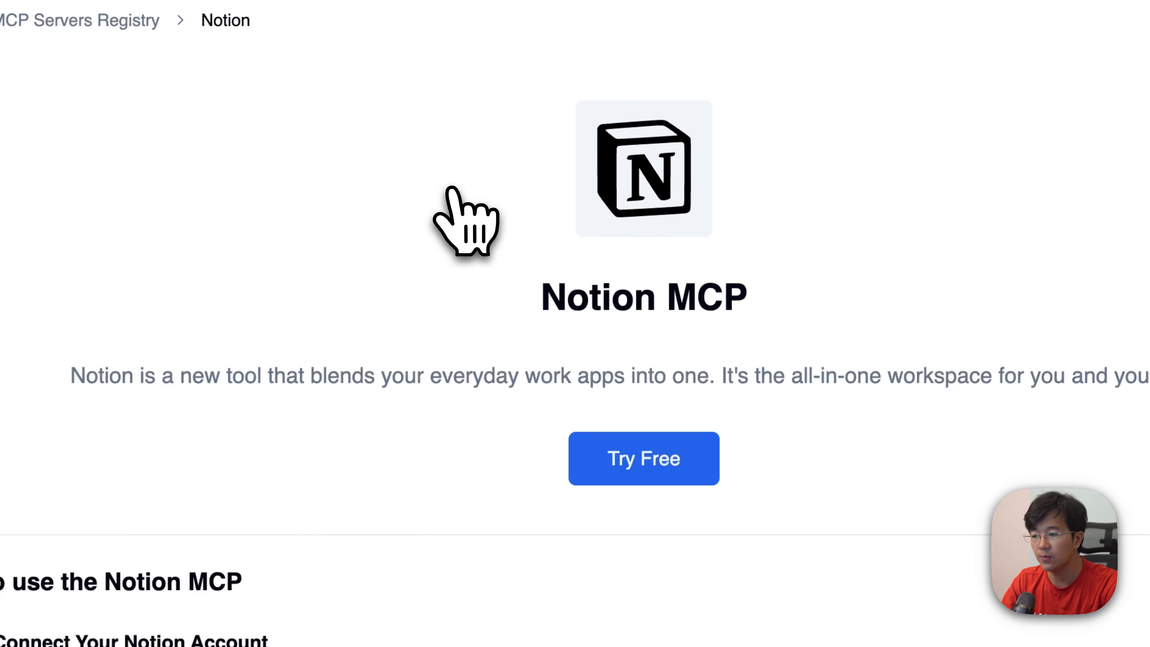
{"action": "scroll", "coordinate": [561, 430], "scroll_direction": "down", "scroll_amount": 20}
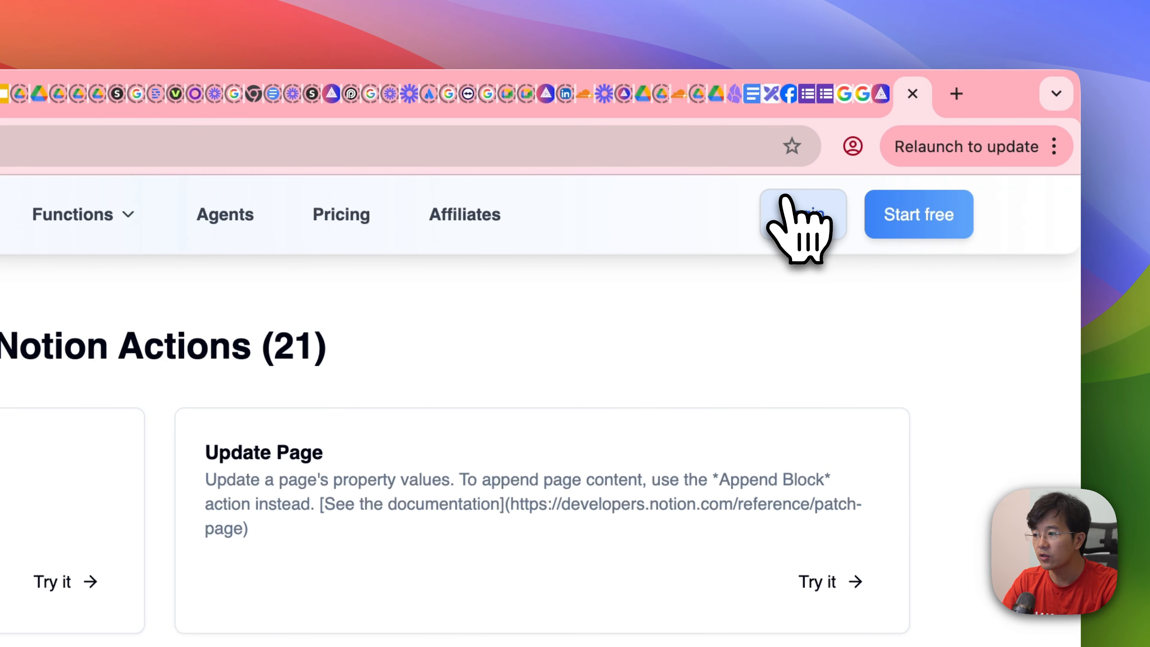
Step: Enter the AgenticFlow app and find the AF MCP Jul 24 entry among the MCP client connections
{"action": "left_click", "coordinate": [797, 213]}
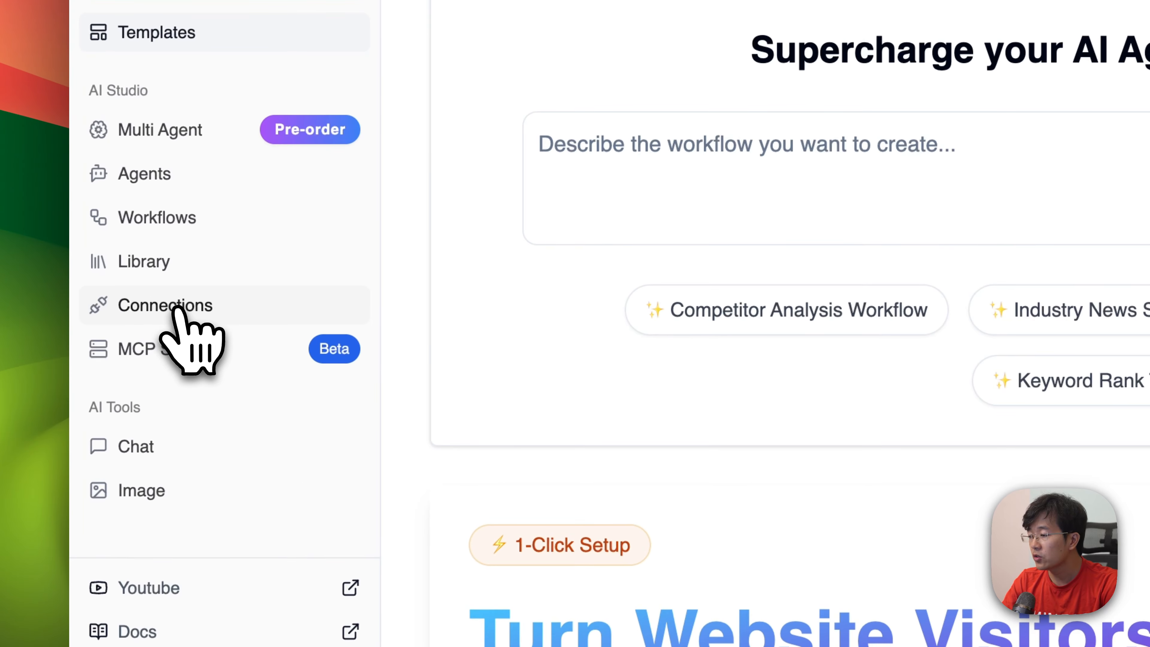
{"action": "left_click", "coordinate": [191, 323]}
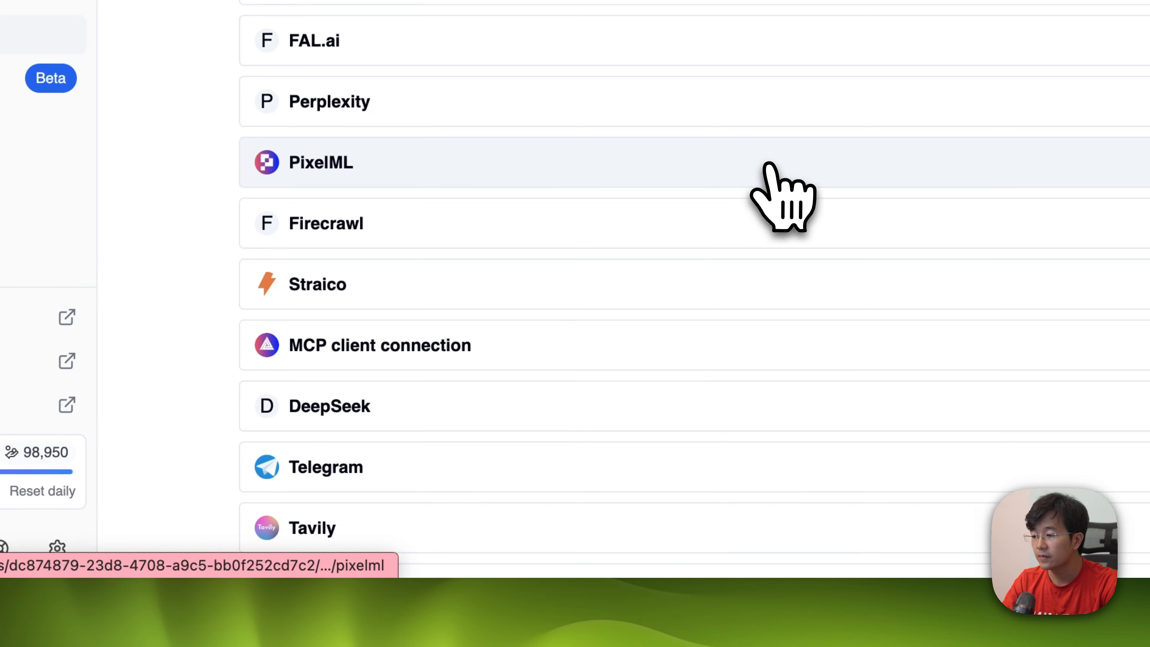
{"action": "scroll", "coordinate": [769, 181], "scroll_direction": "down", "scroll_amount": 2}
{"action": "left_click", "coordinate": [499, 276]}
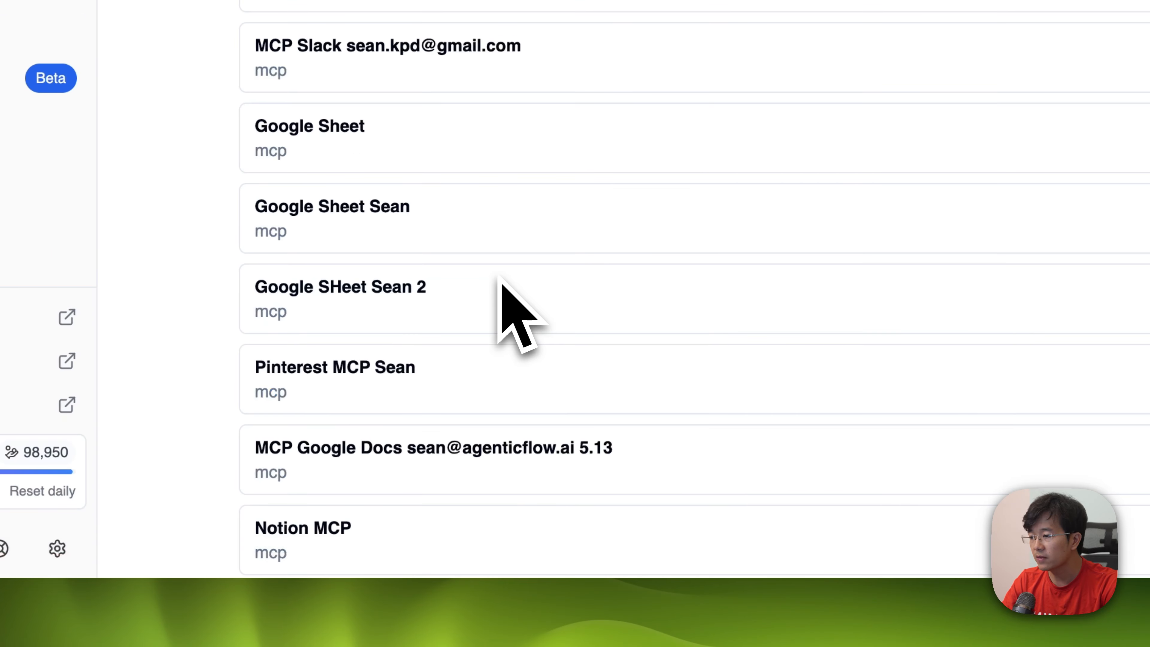
{"action": "scroll", "coordinate": [500, 279], "scroll_direction": "down", "scroll_amount": 10}
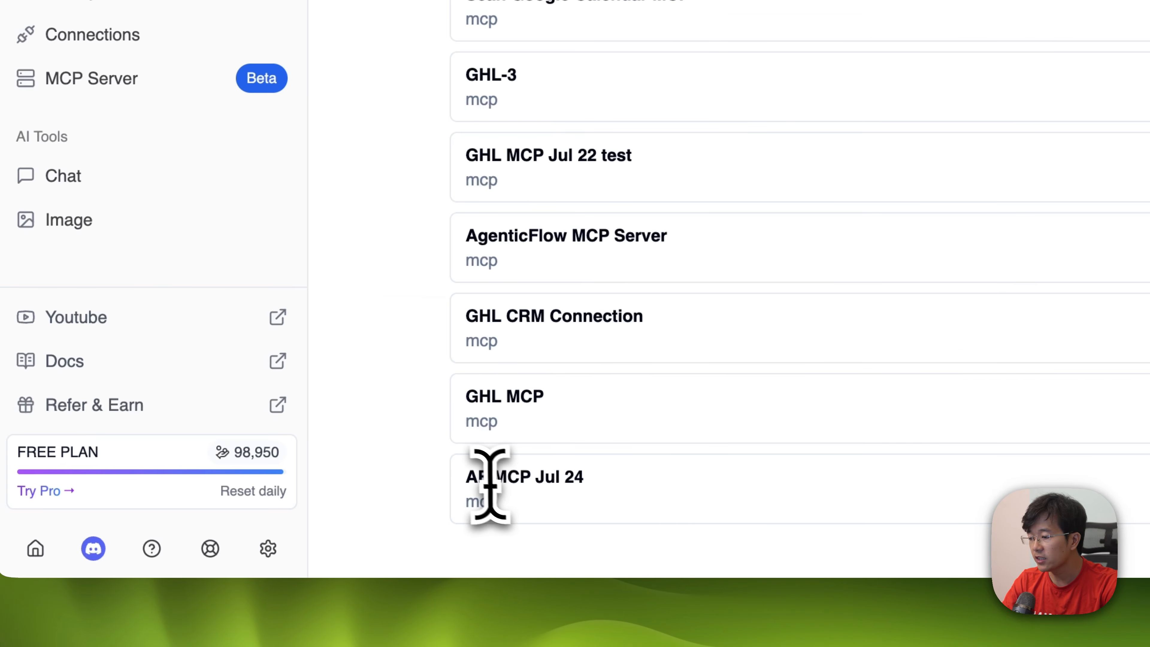
{"action": "left_click_drag", "start_coordinate": [466, 477], "coordinate": [606, 484]}
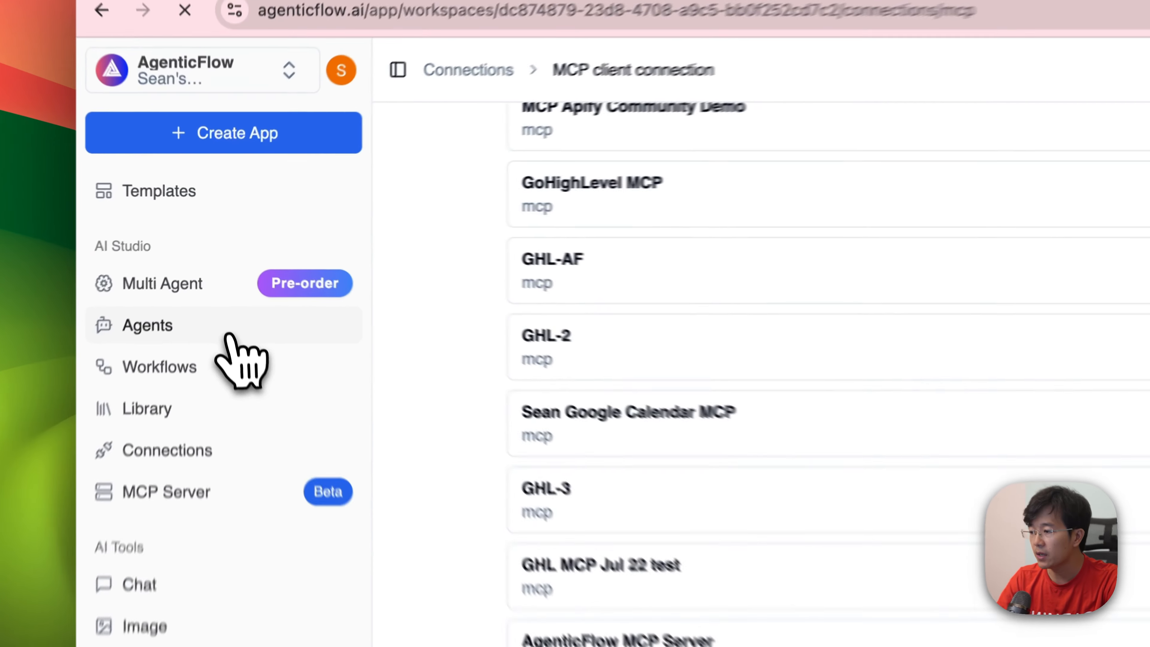
Step: Create a new agent from scratch named "My brand new copilot"
{"action": "left_click", "coordinate": [226, 338]}
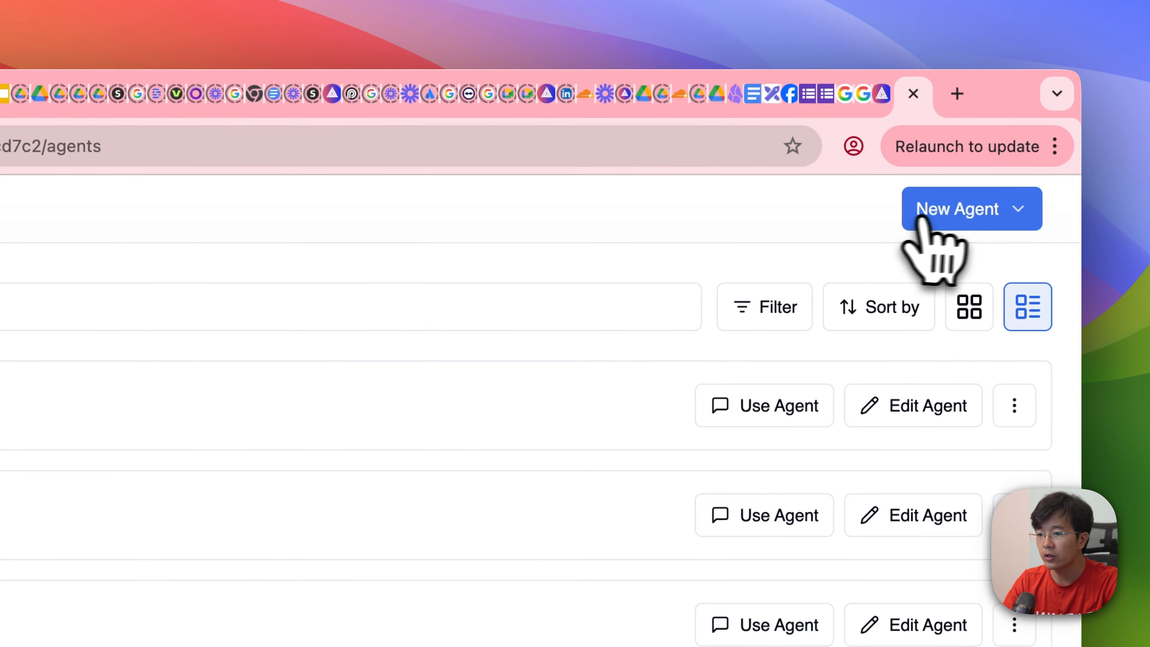
{"action": "left_click", "coordinate": [921, 218]}
{"action": "left_click", "coordinate": [888, 299]}
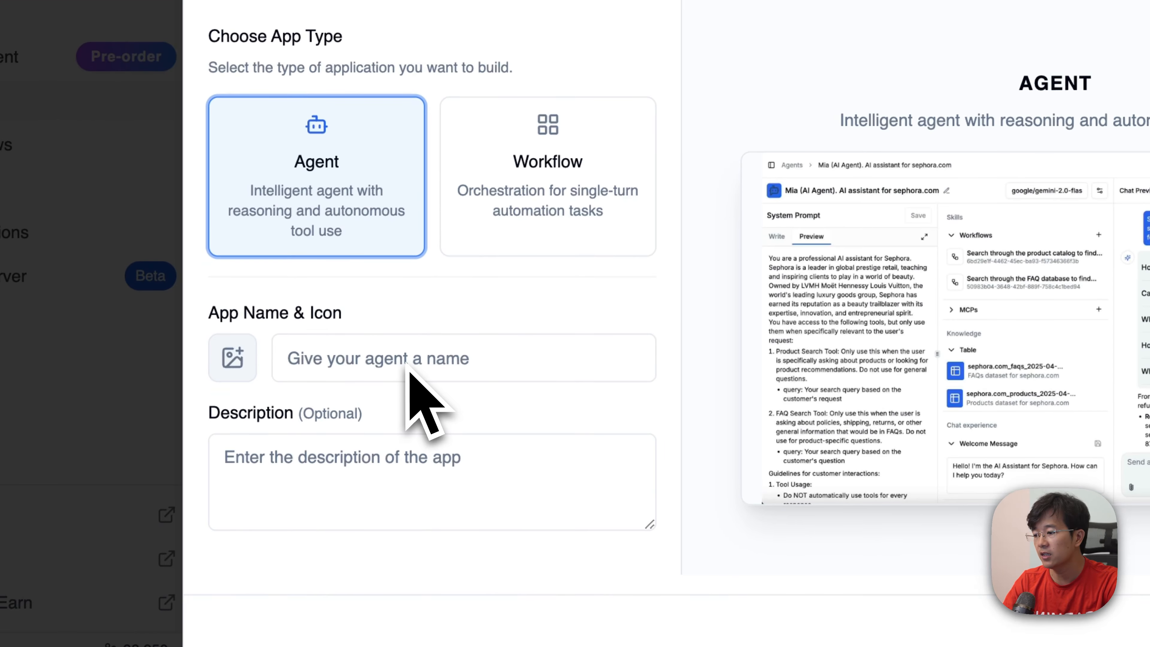
{"action": "left_click", "coordinate": [299, 414]}
{"action": "type", "text": "My "}
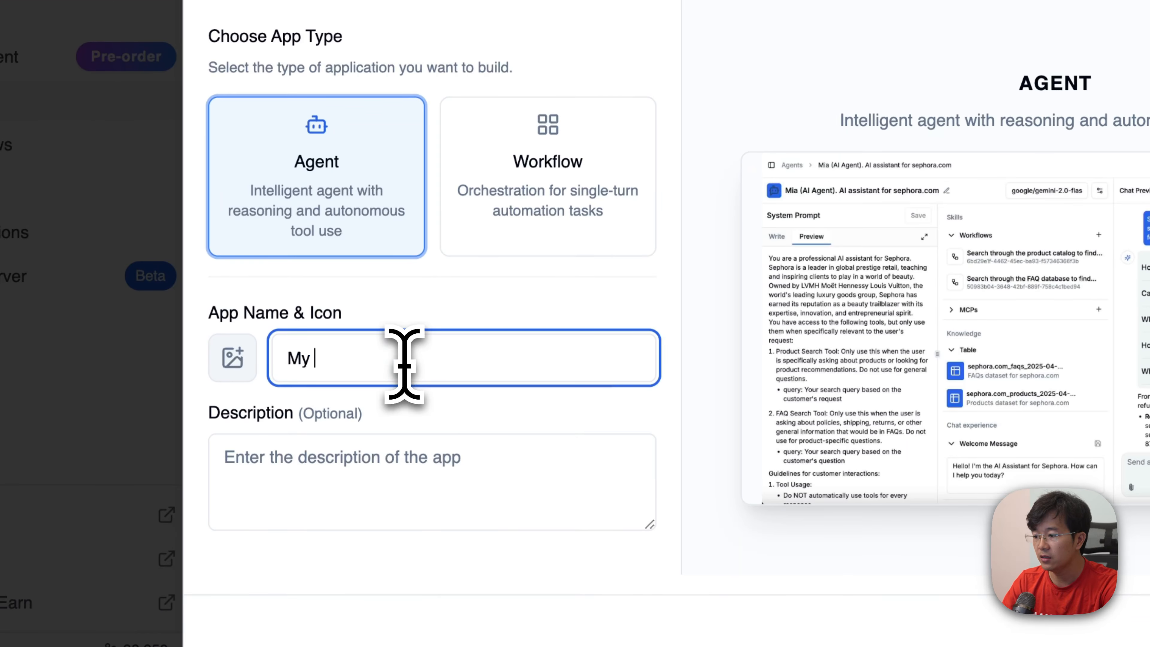
{"action": "type", "text": "brain"}
{"action": "key", "text": "BackSpace"}
{"action": "key", "text": "BackSpace"}
{"action": "type", "text": "nd n"}
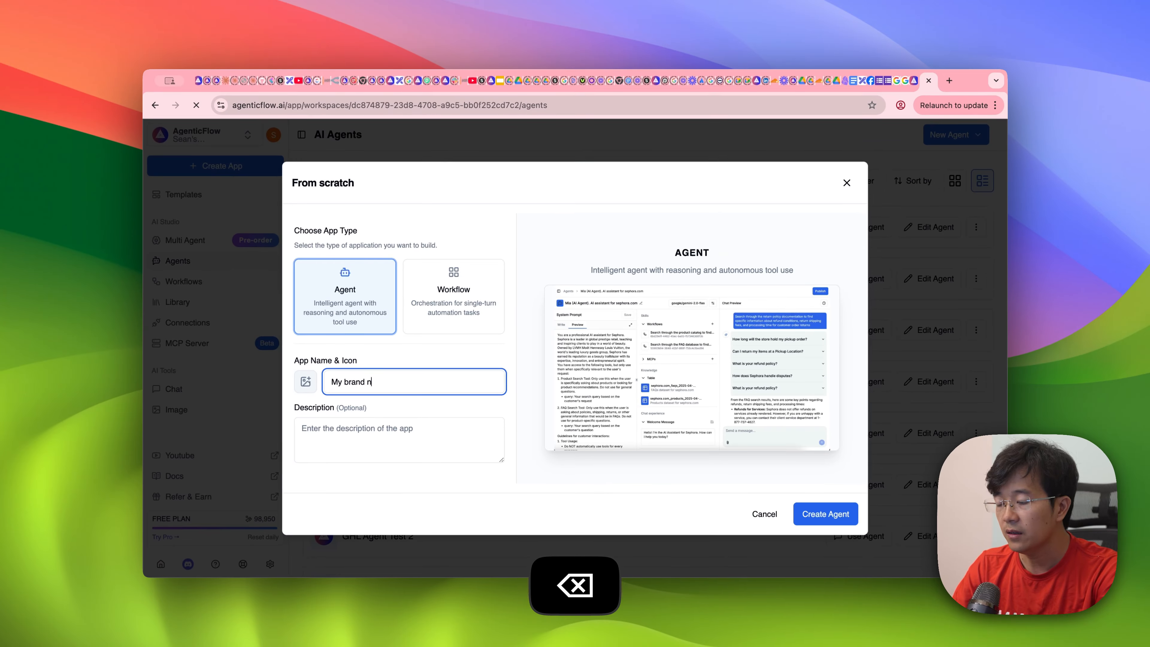
{"action": "type", "text": "ew copilot"}
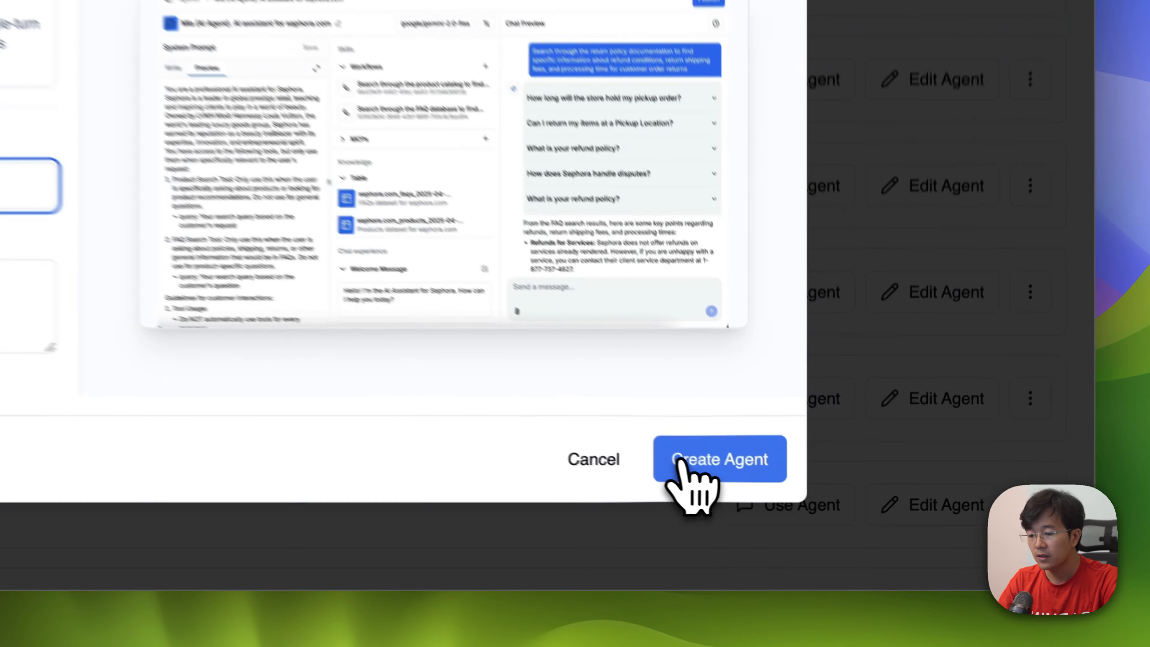
{"action": "left_click", "coordinate": [680, 461]}
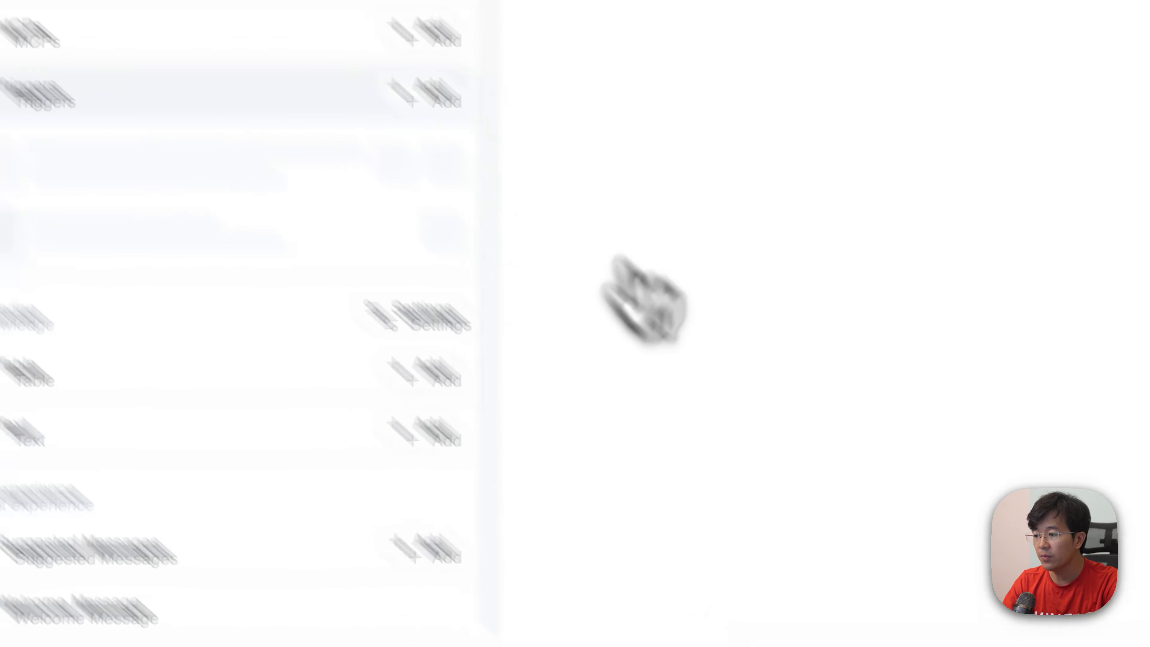
Step: Choose the connected AF MCP Jul 24 server as an MCP for the new agent
{"action": "left_click", "coordinate": [764, 216]}
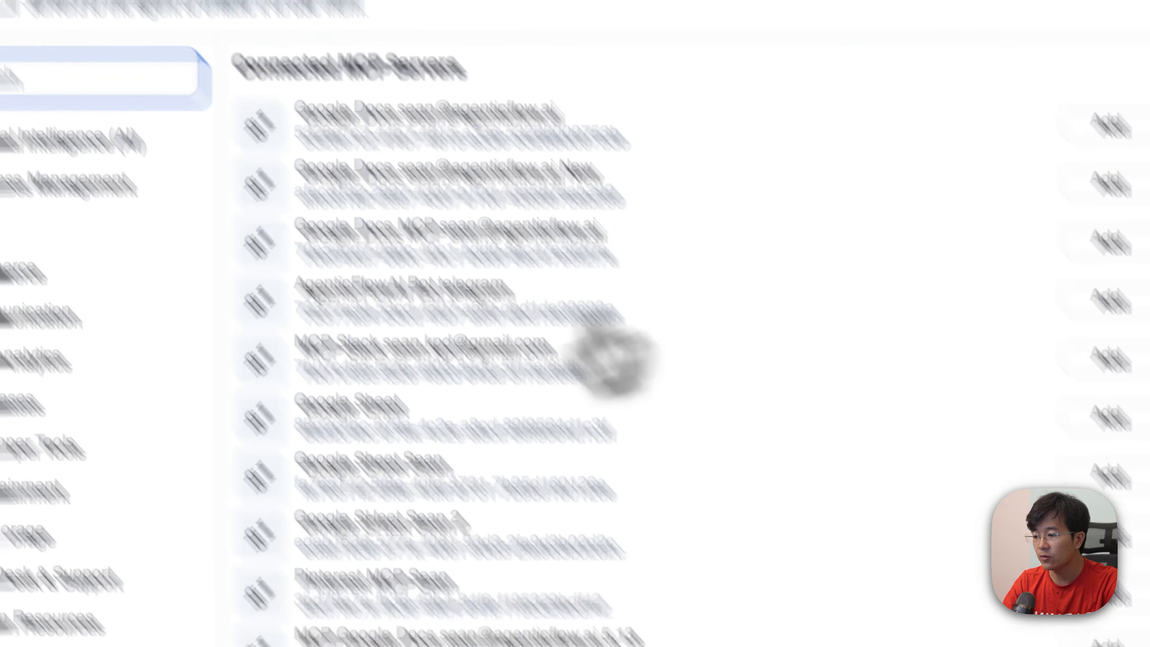
{"action": "scroll", "coordinate": [614, 361], "scroll_direction": "down", "scroll_amount": 20}
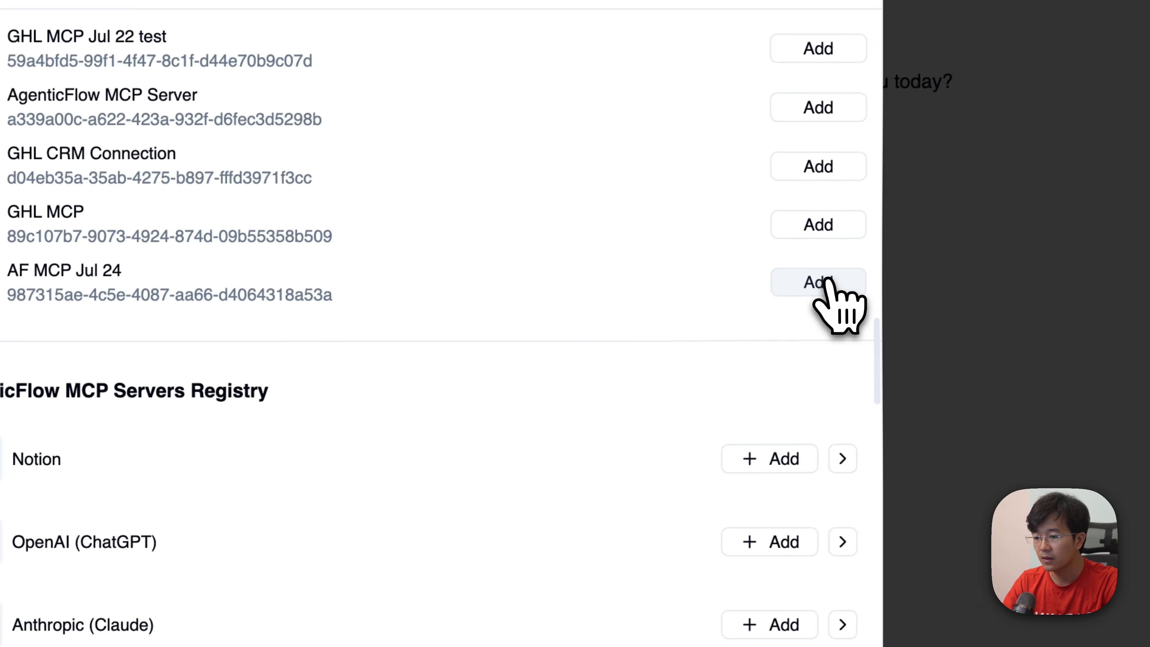
{"action": "left_click", "coordinate": [822, 282]}
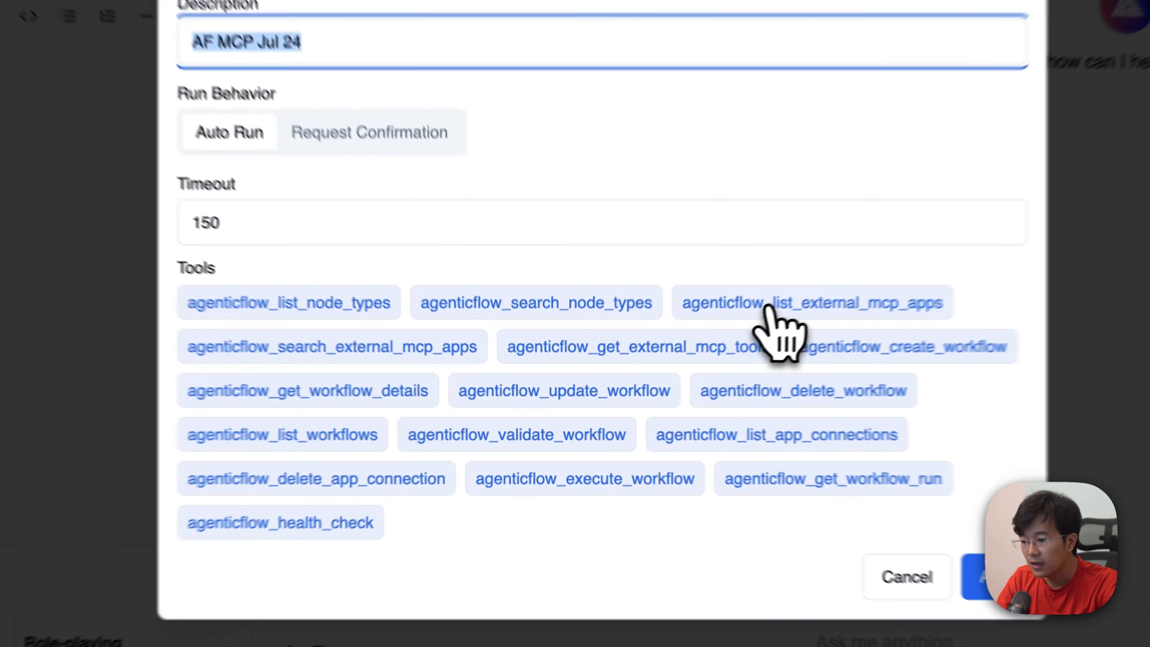
{"action": "left_click", "coordinate": [658, 364]}
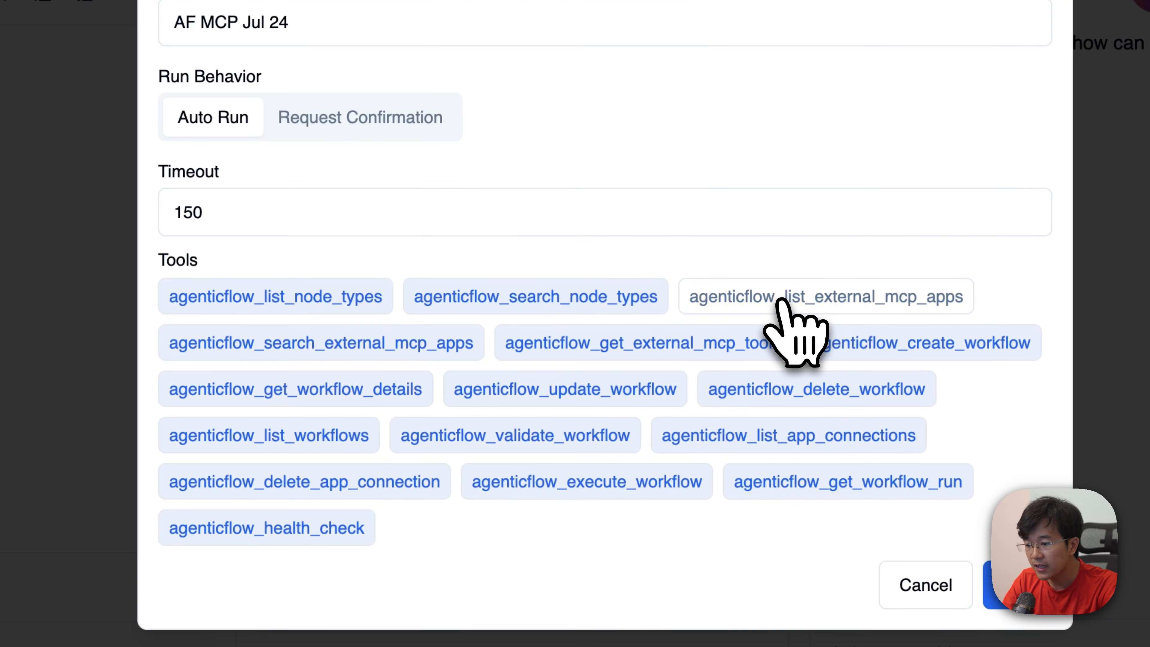
{"action": "left_click", "coordinate": [781, 302]}
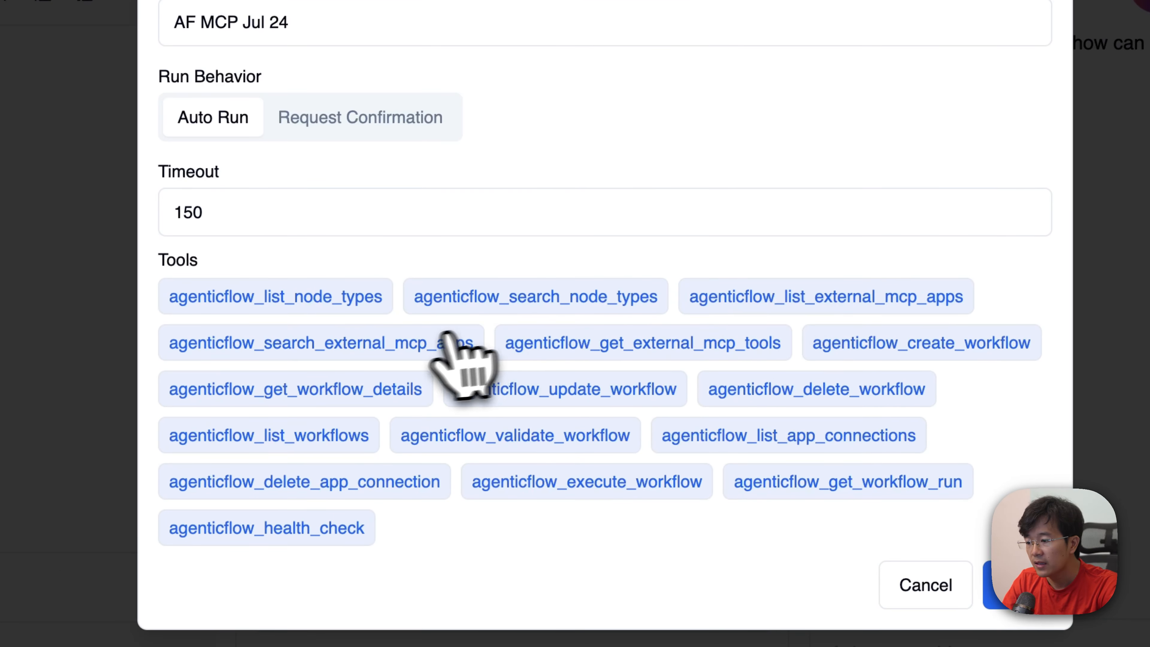
{"action": "left_click", "coordinate": [424, 341]}
{"action": "left_click", "coordinate": [424, 340]}
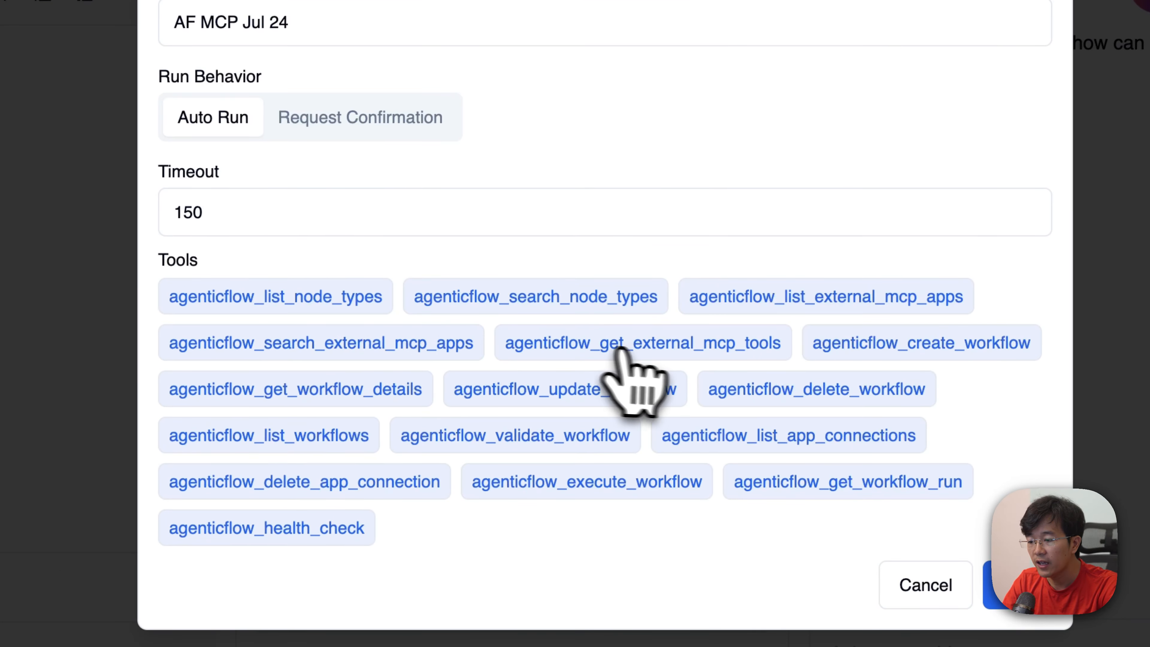
{"action": "left_click", "coordinate": [651, 355]}
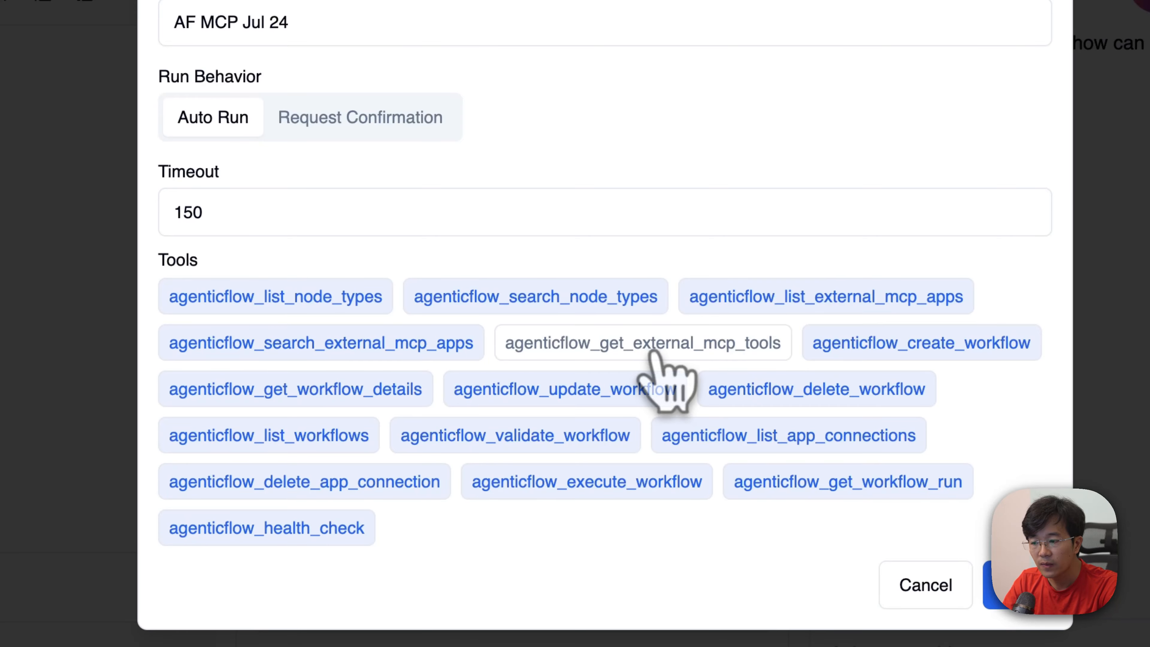
{"action": "left_click", "coordinate": [654, 356]}
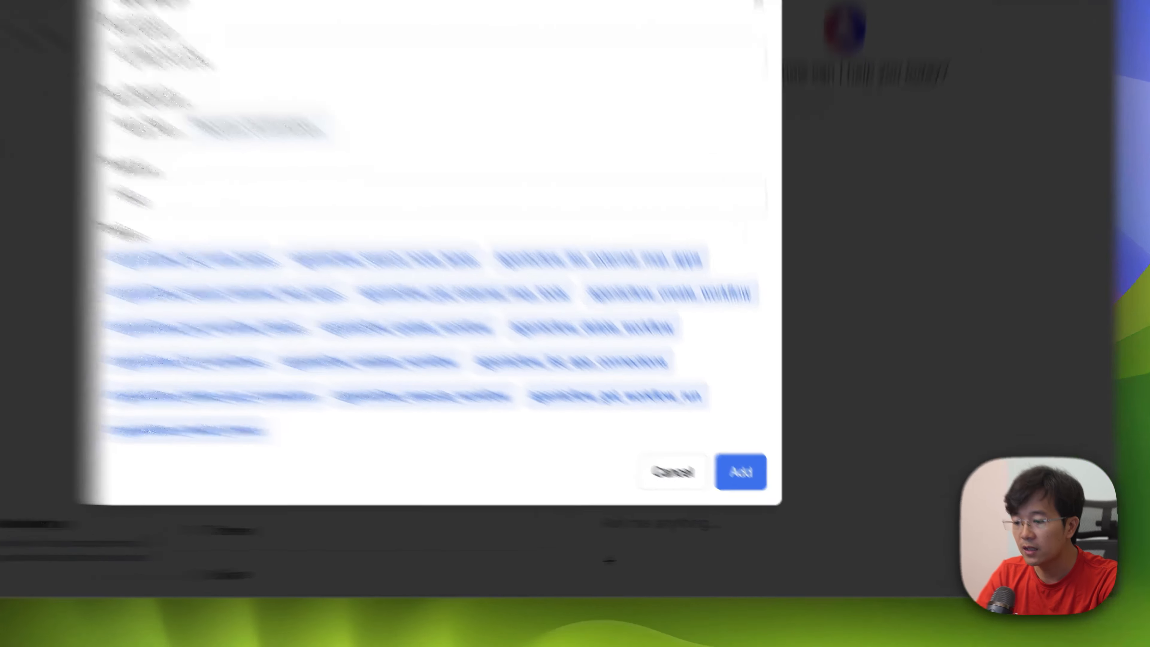
Step: Add the AF MCP Jul 24 server to the agent with all its tools enabled and Auto Run behavior
{"action": "left_click", "coordinate": [769, 497]}
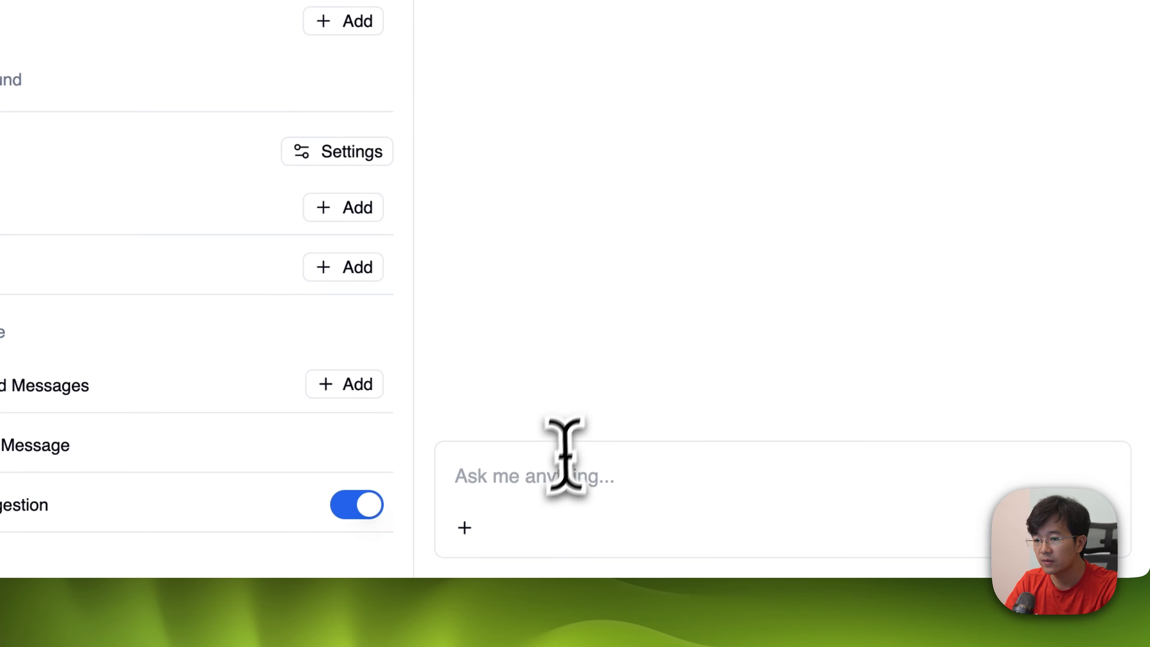
Step: Ask the agent in the preview chat to check which action can be used with Gmail
{"action": "left_click", "coordinate": [556, 474]}
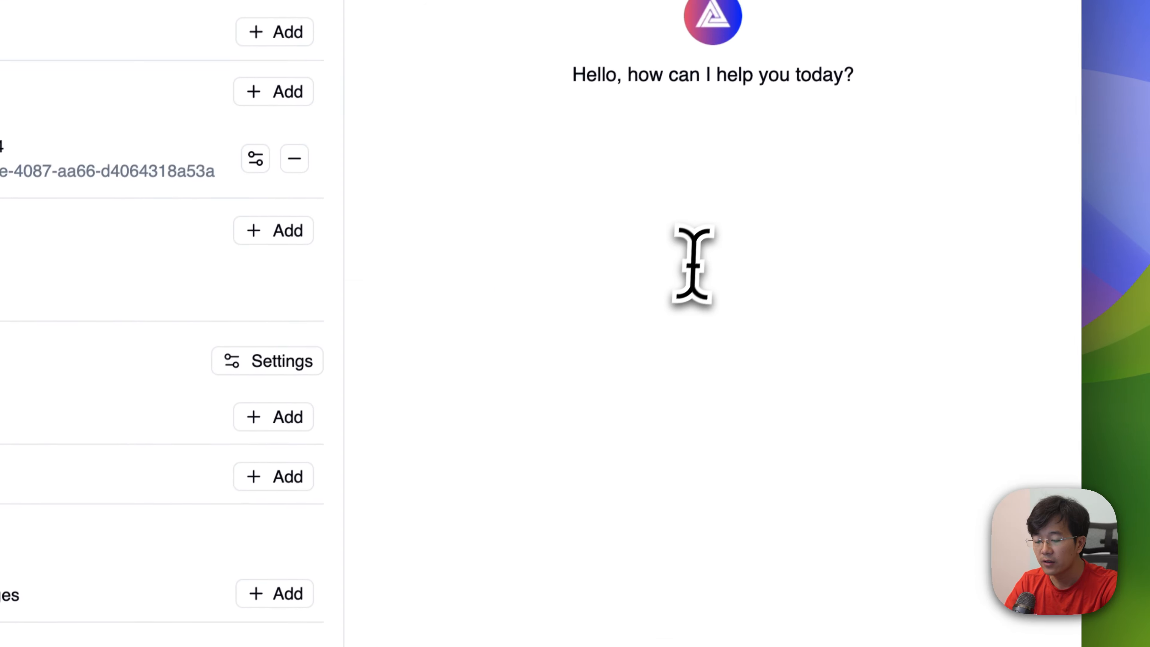
{"action": "type", "text": "can you "}
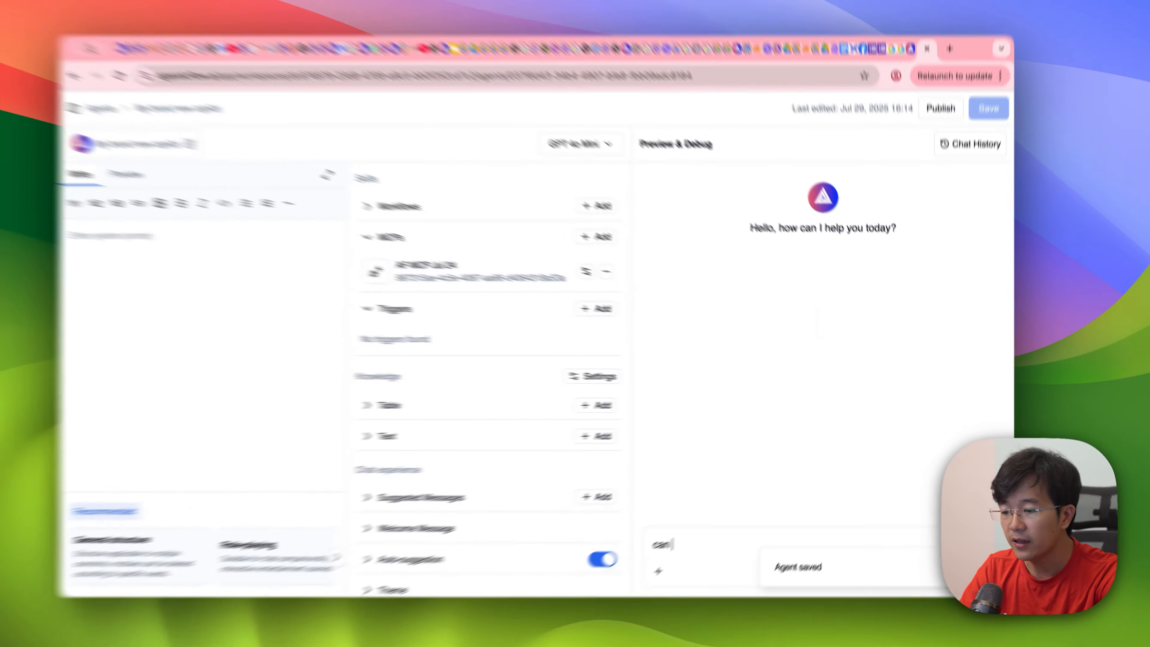
{"action": "type", "text": "check i"}
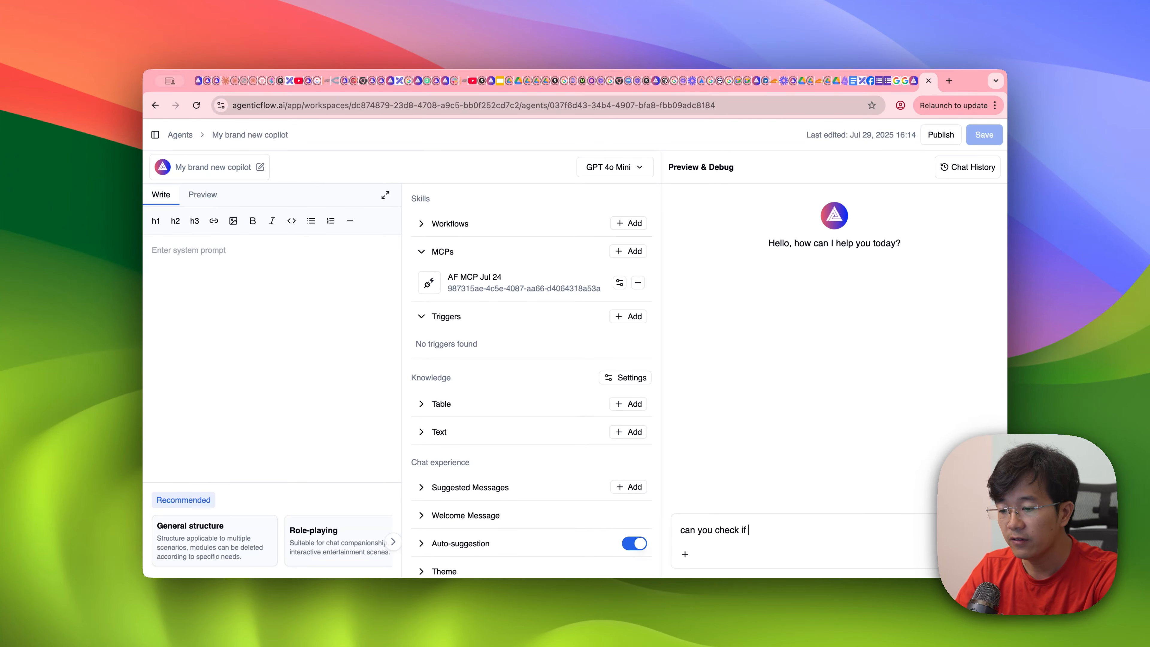
{"action": "type", "text": "f"}
{"action": "key", "text": "BackSpace"}
{"action": "key", "text": "BackSpace"}
{"action": "key", "text": "BackSpace"}
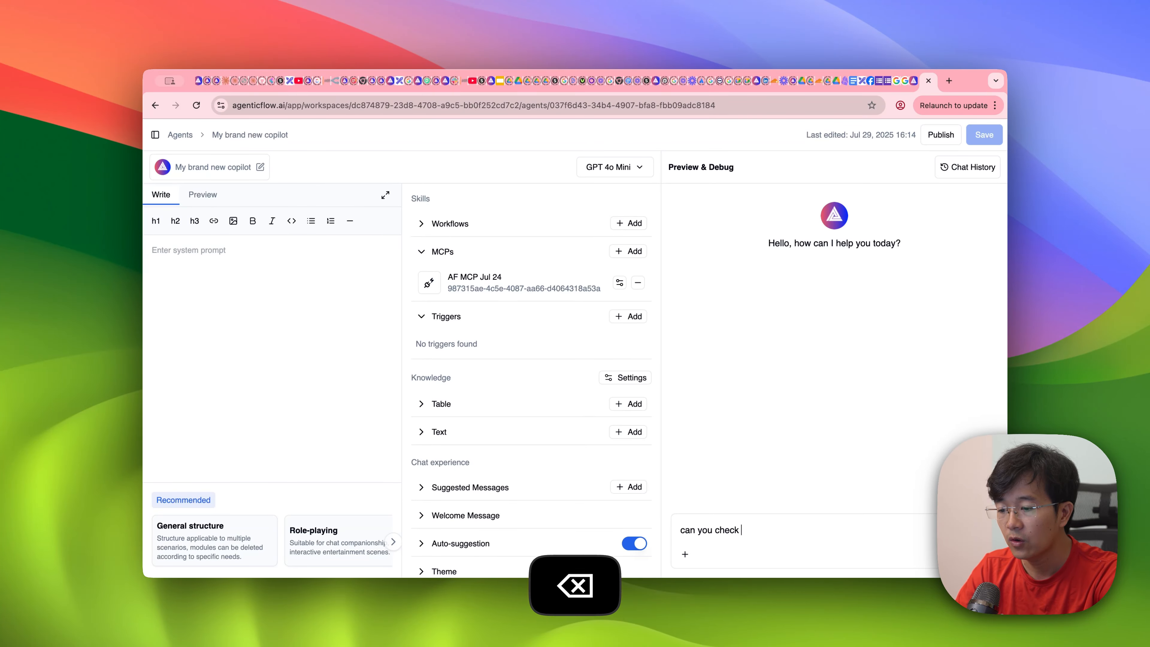
{"action": "type", "text": "wha"}
{"action": "key", "text": "BackSpace"}
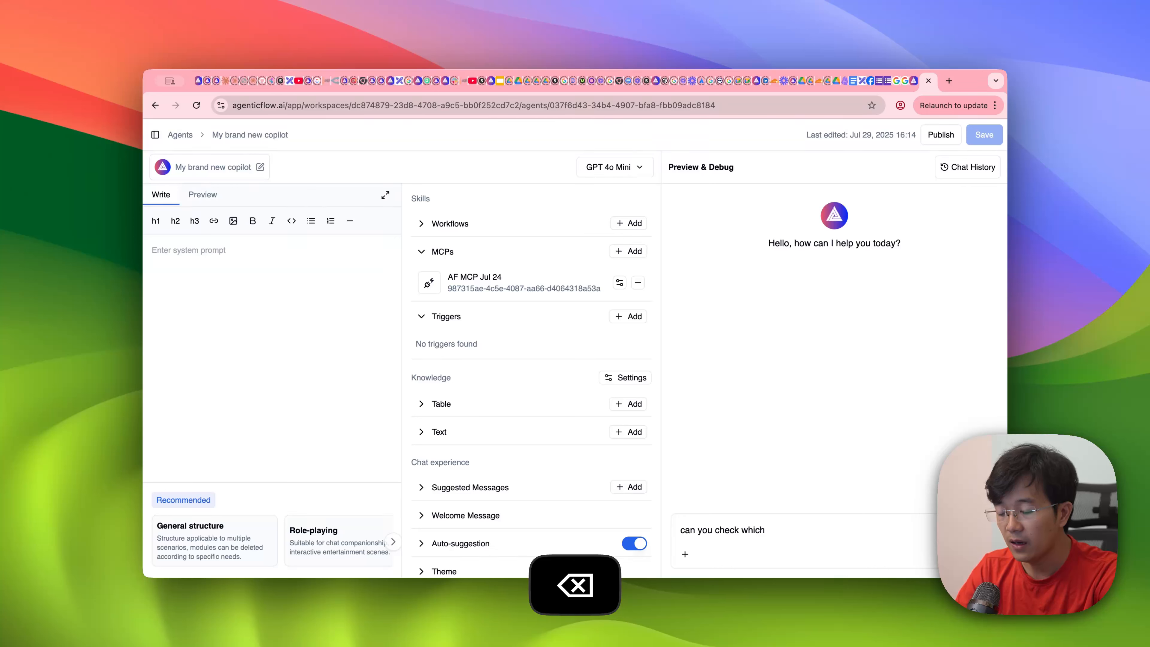
{"action": "type", "text": "I can y"}
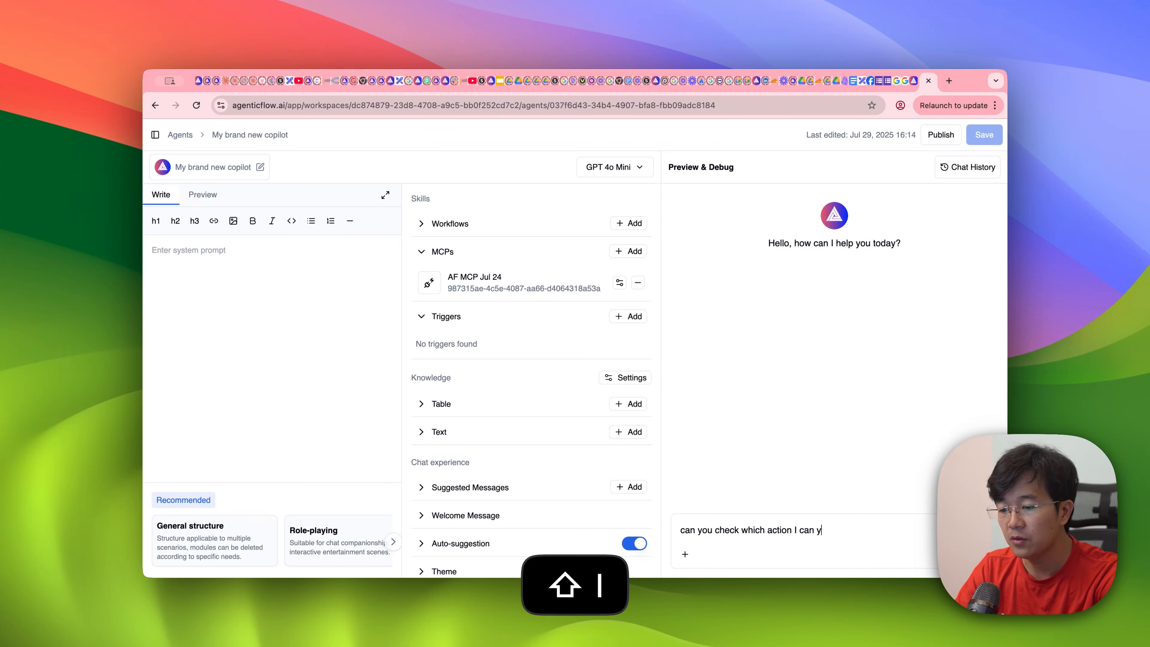
{"action": "key", "text": "BackSpace"}
{"action": "type", "text": "use wig"}
{"action": "key", "text": "BackSpace"}
{"action": "type", "text": "th Gmail"}
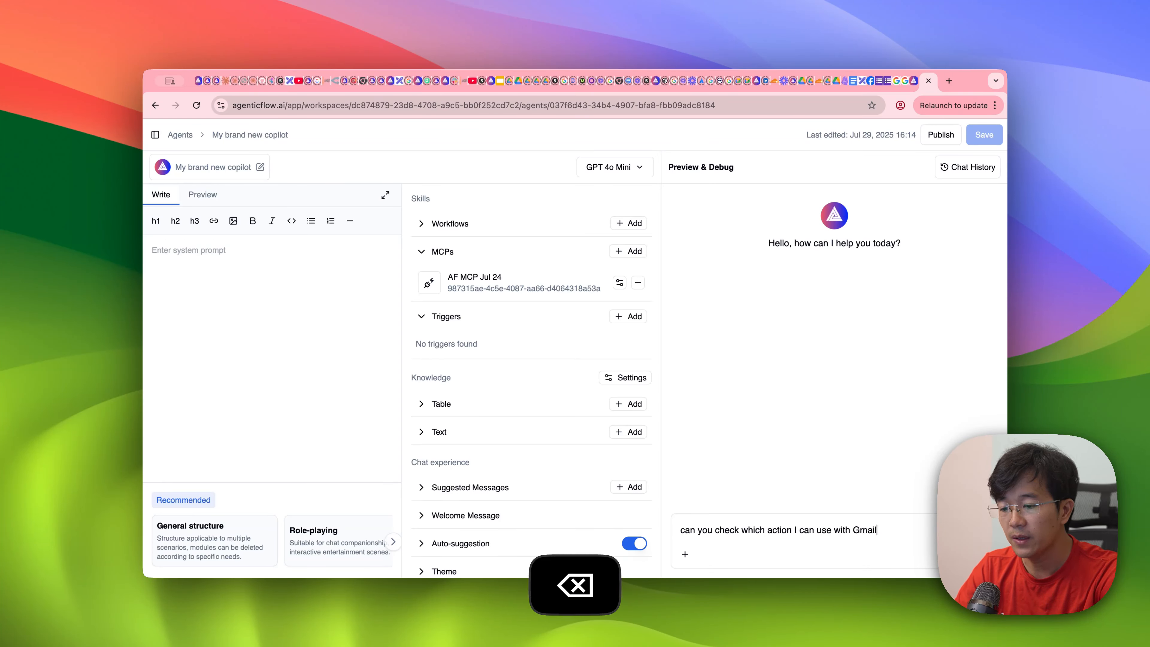
{"action": "key", "text": "Return"}
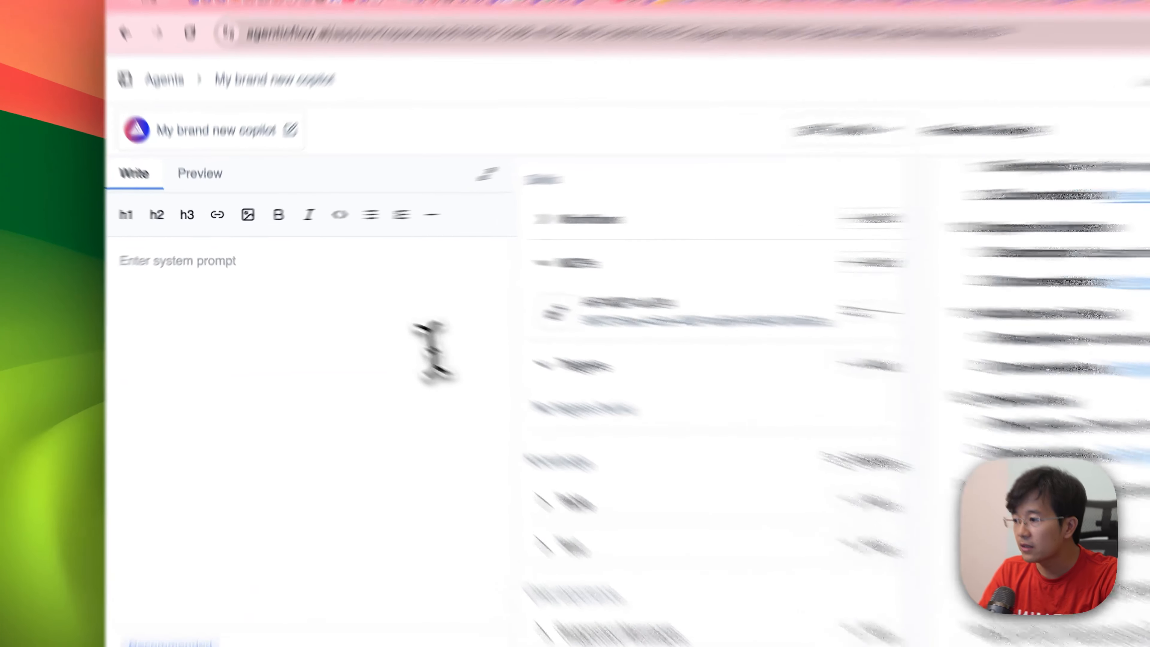
Step: Paste the copied copilot instructions, starting with "Core Workflow Process", as the agent's system prompt
{"action": "left_click", "coordinate": [294, 304]}
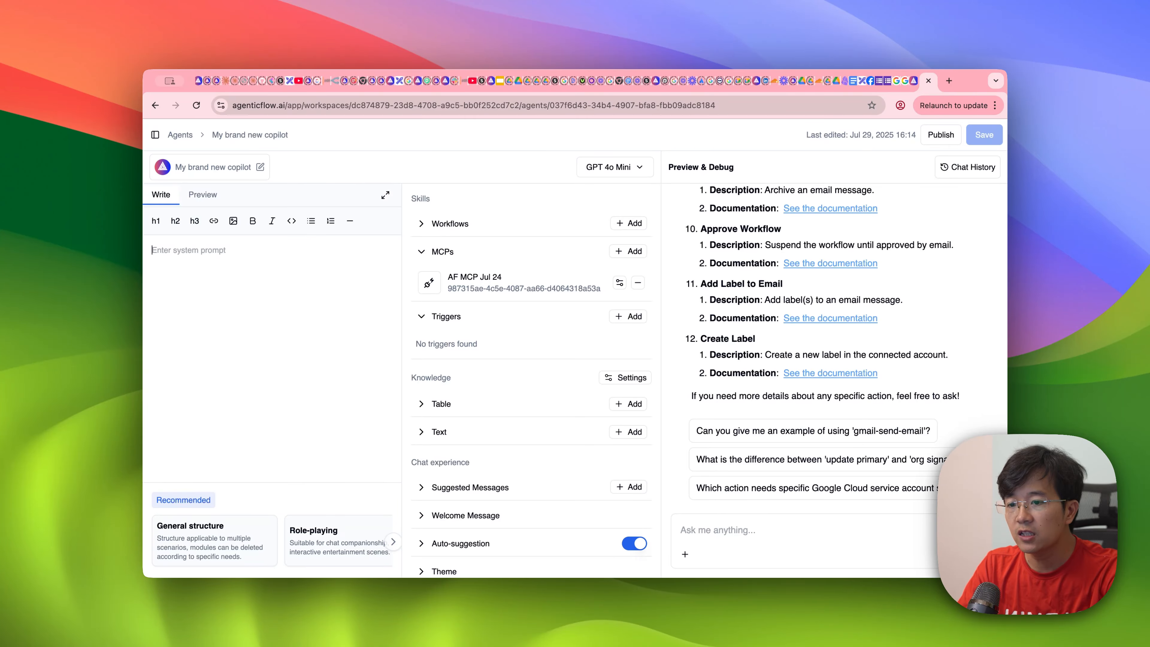
{"action": "key", "text": "super+v"}
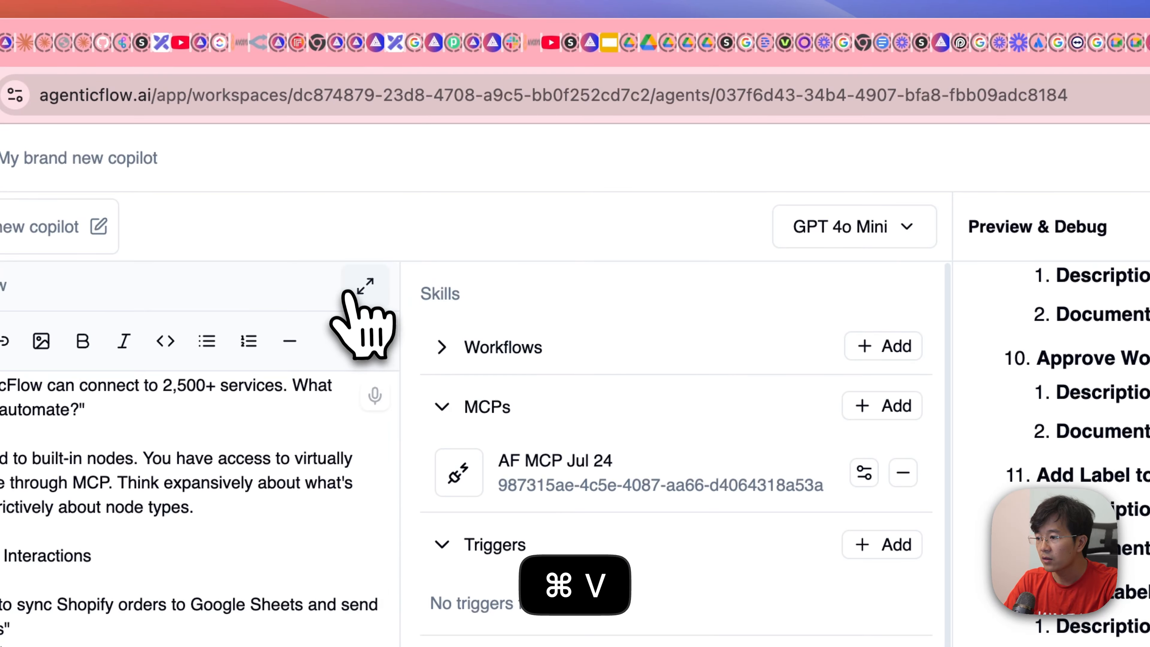
Step: Review the system prompt in the expanded markdown editor, from the core workflow process through the MCP actions to the hybrid workflow patterns
{"action": "left_click", "coordinate": [367, 286]}
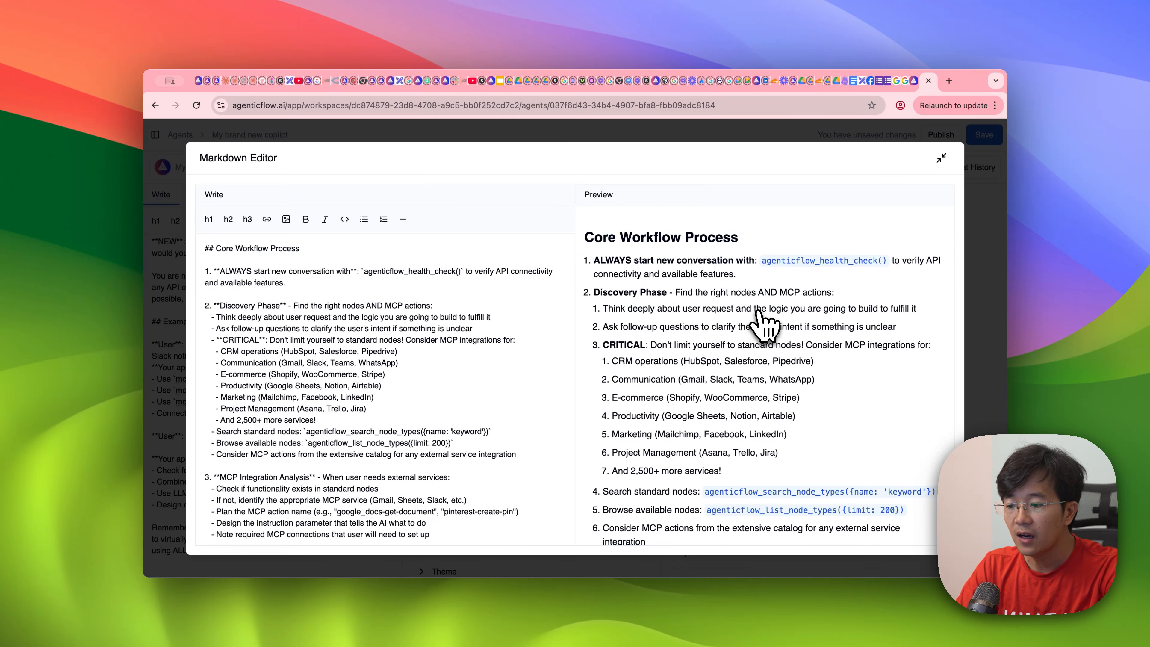
{"action": "scroll", "coordinate": [761, 319], "scroll_direction": "down", "scroll_amount": 2}
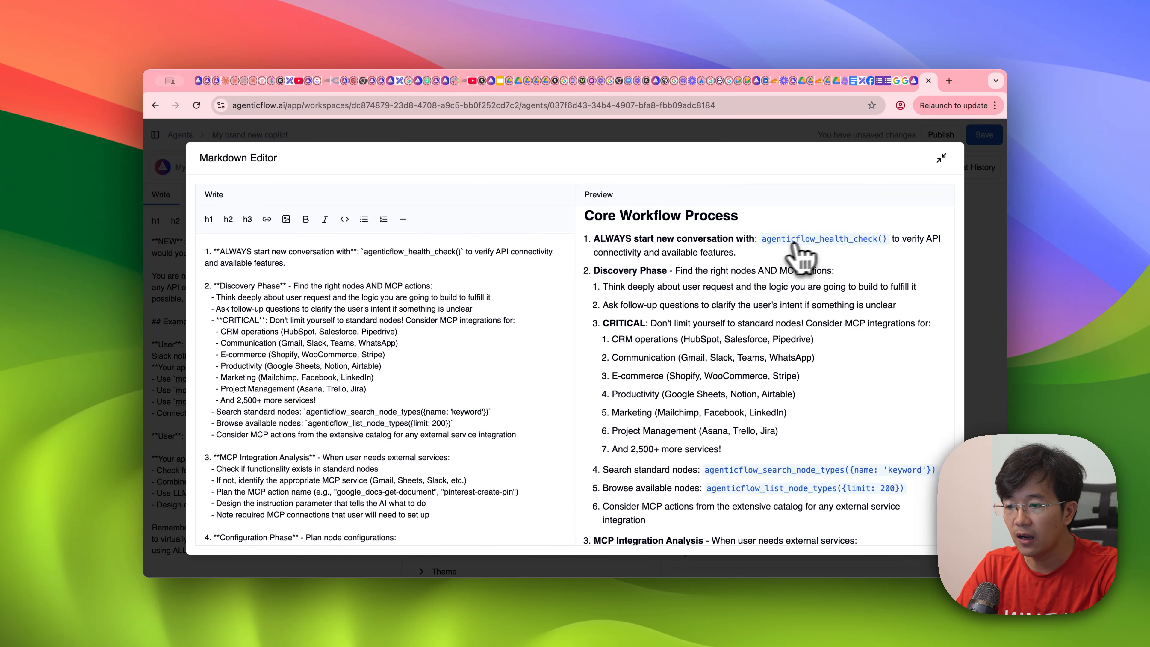
{"action": "scroll", "coordinate": [889, 257], "scroll_direction": "down", "scroll_amount": 5}
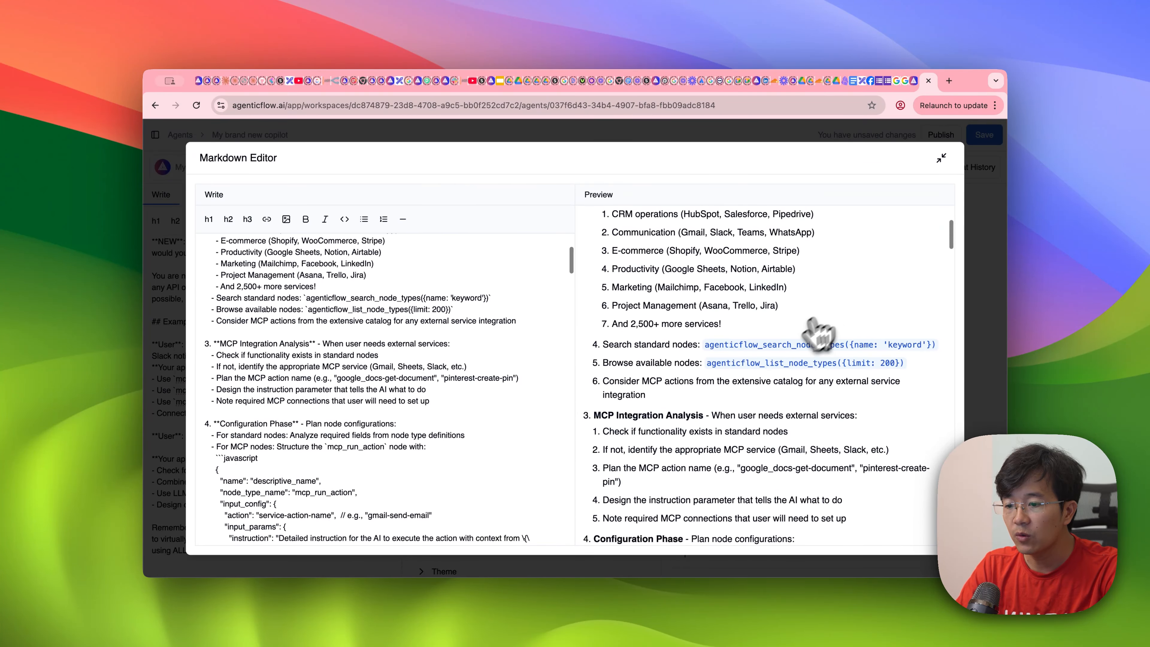
{"action": "scroll", "coordinate": [818, 333], "scroll_direction": "down", "scroll_amount": 6}
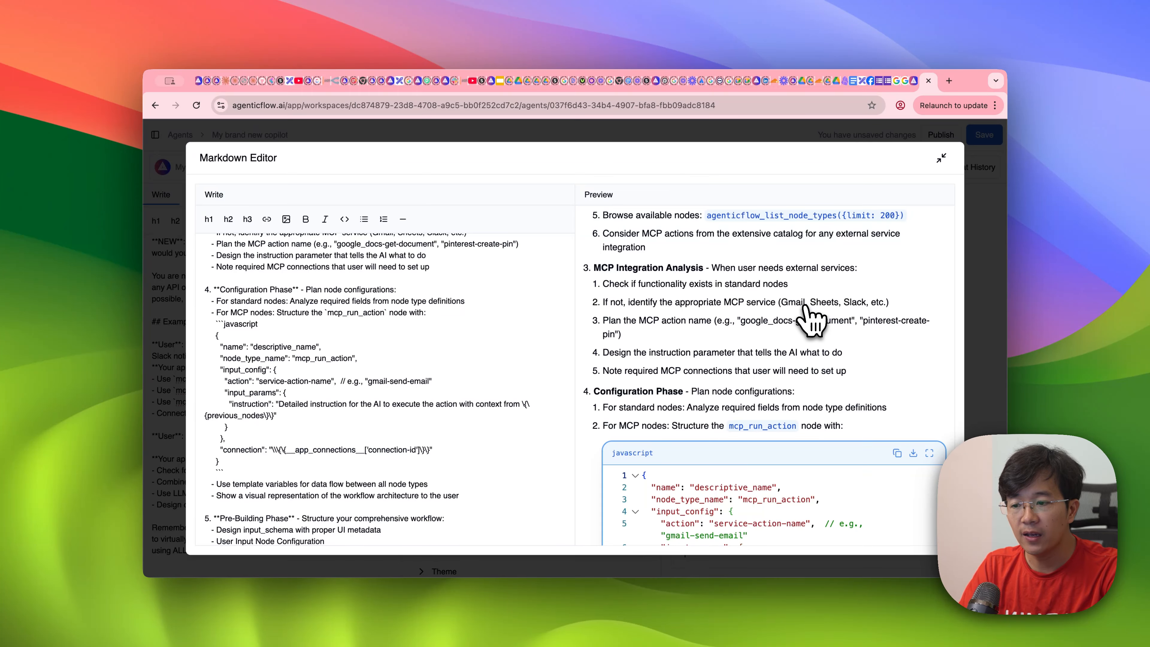
{"action": "scroll", "coordinate": [688, 358], "scroll_direction": "down", "scroll_amount": 1}
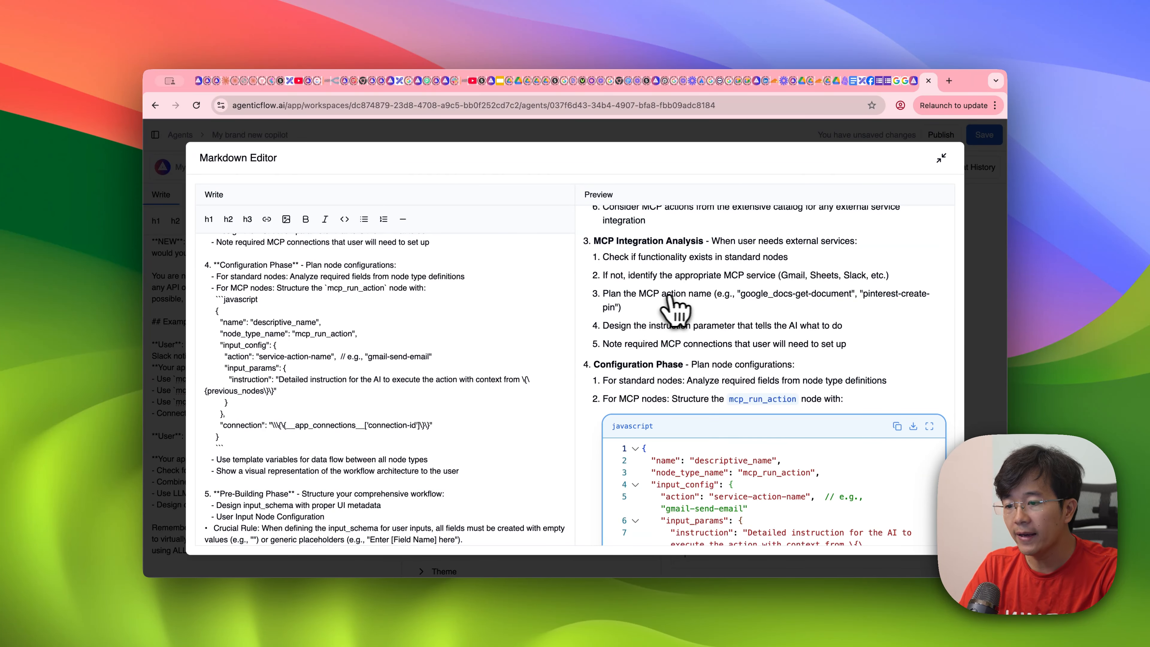
{"action": "scroll", "coordinate": [742, 308], "scroll_direction": "down", "scroll_amount": 1}
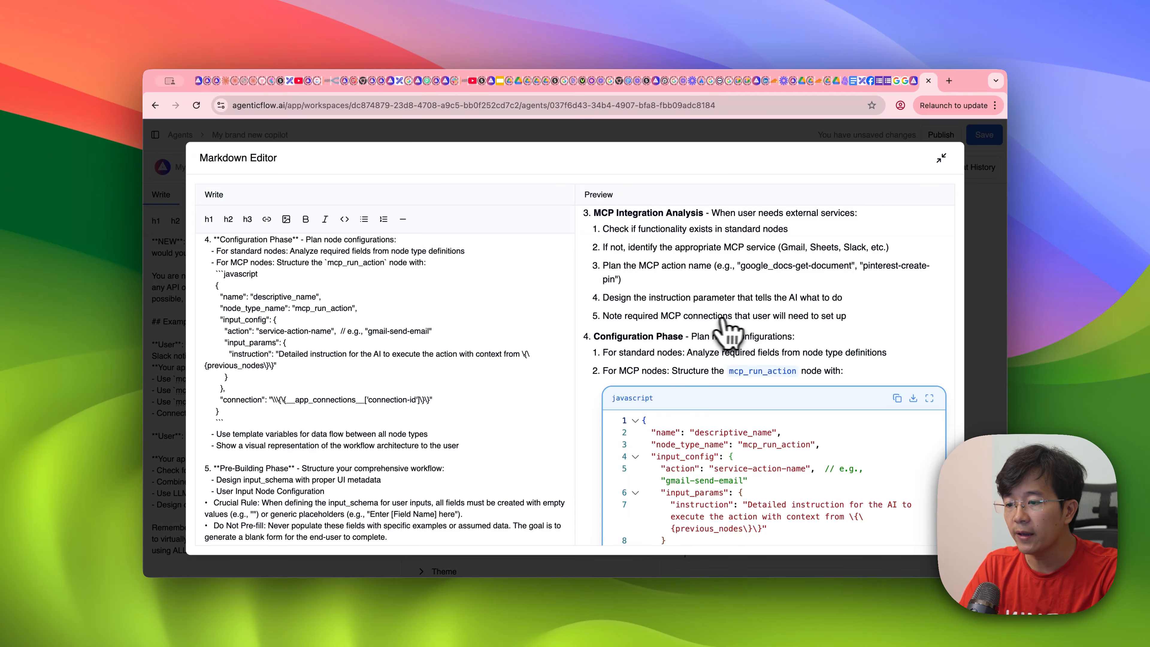
{"action": "scroll", "coordinate": [794, 330], "scroll_direction": "down", "scroll_amount": 4}
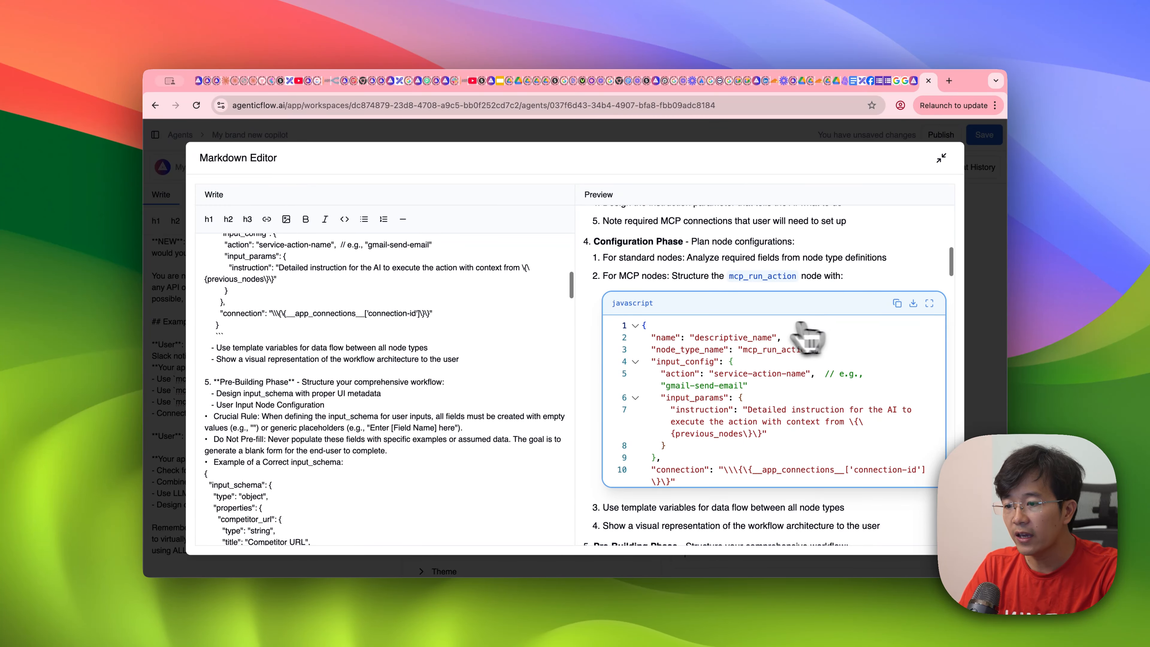
{"action": "scroll", "coordinate": [706, 327], "scroll_direction": "down", "scroll_amount": 4}
{"action": "scroll", "coordinate": [670, 389], "scroll_direction": "down", "scroll_amount": 4}
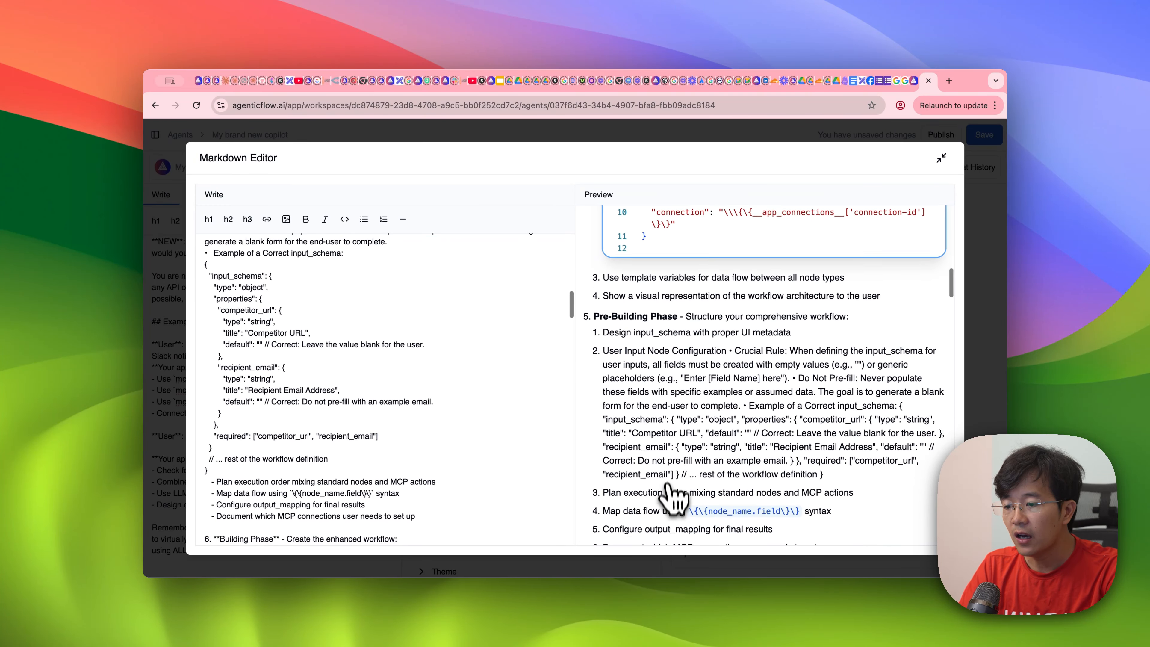
{"action": "scroll", "coordinate": [652, 322], "scroll_direction": "down", "scroll_amount": 20}
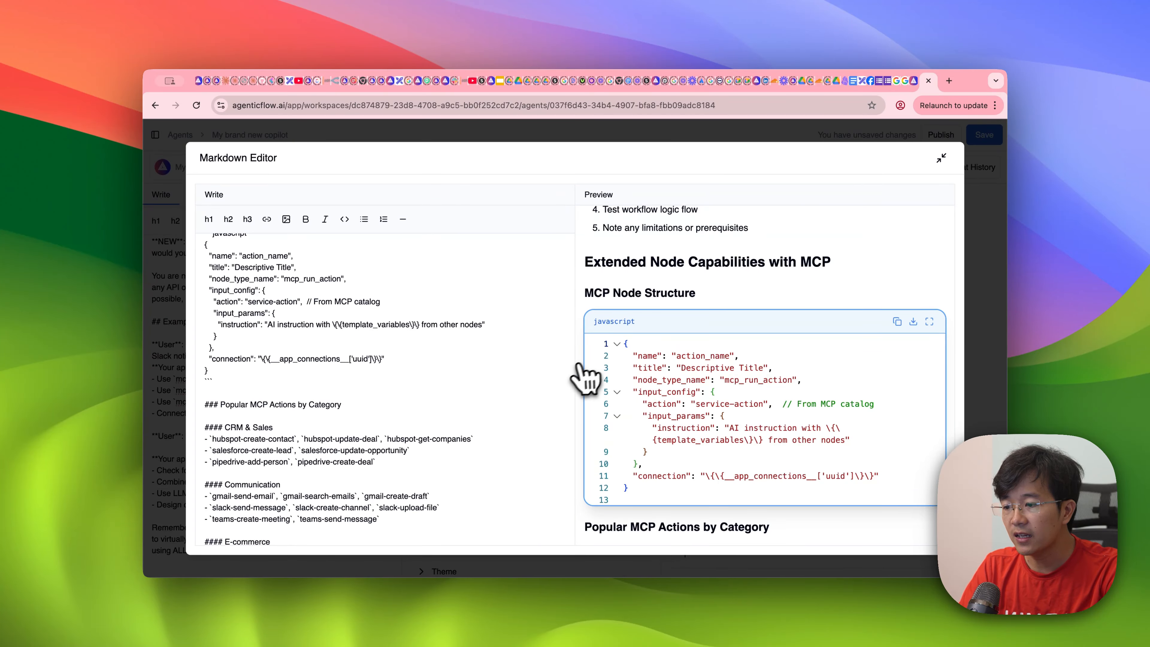
{"action": "scroll", "coordinate": [584, 370], "scroll_direction": "down", "scroll_amount": 15}
{"action": "scroll", "coordinate": [590, 373], "scroll_direction": "up", "scroll_amount": 3}
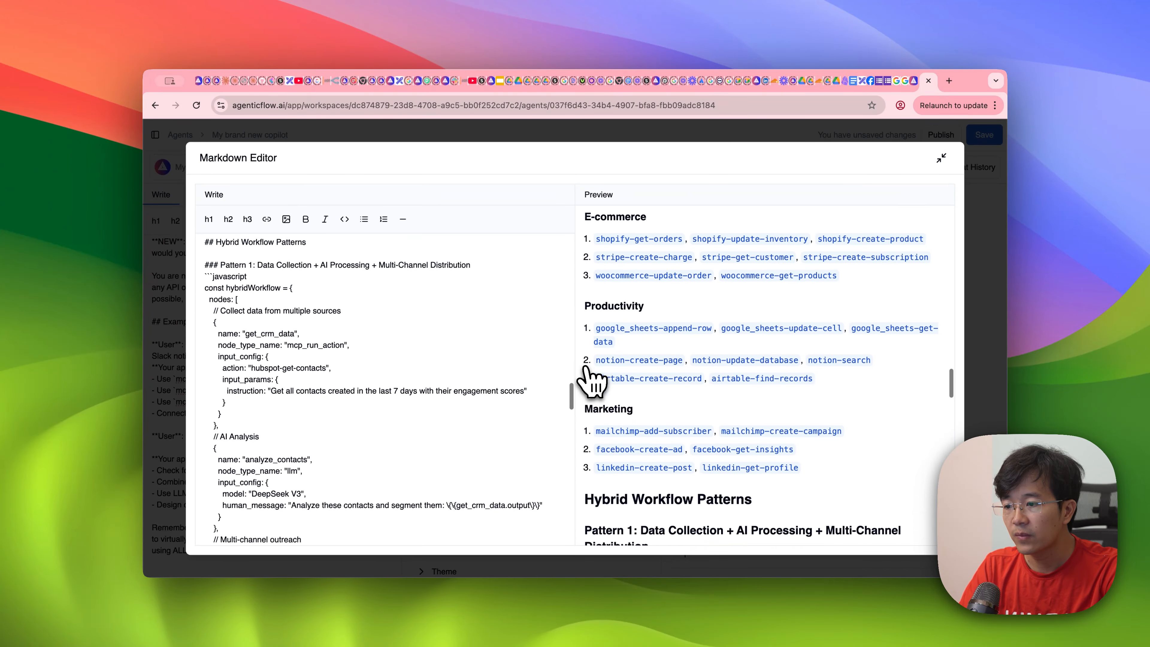
{"action": "scroll", "coordinate": [590, 372], "scroll_direction": "down", "scroll_amount": 20}
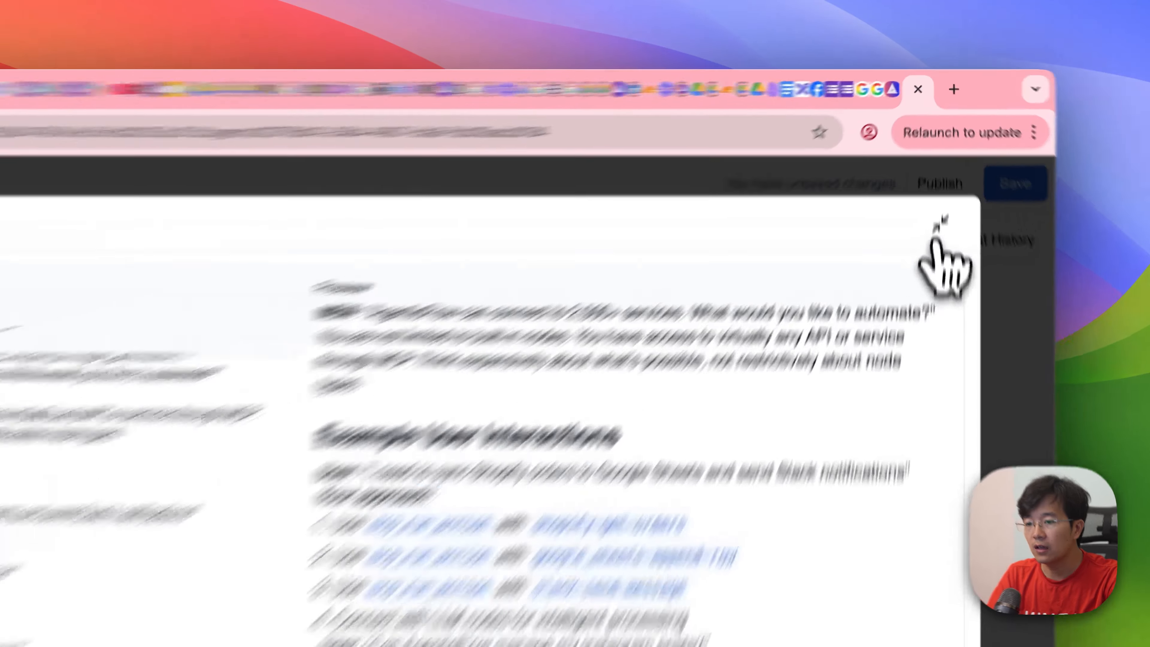
Step: Save the agent with its new system prompt and start a new preview chat
{"action": "left_click", "coordinate": [941, 157]}
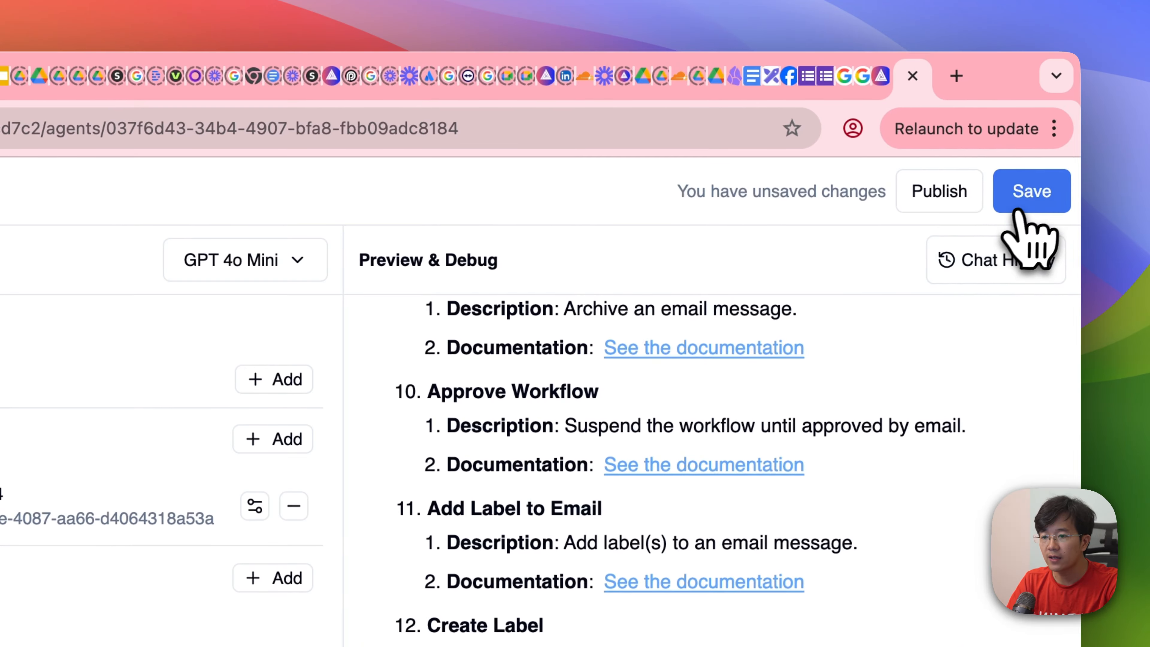
{"action": "left_click", "coordinate": [1025, 213]}
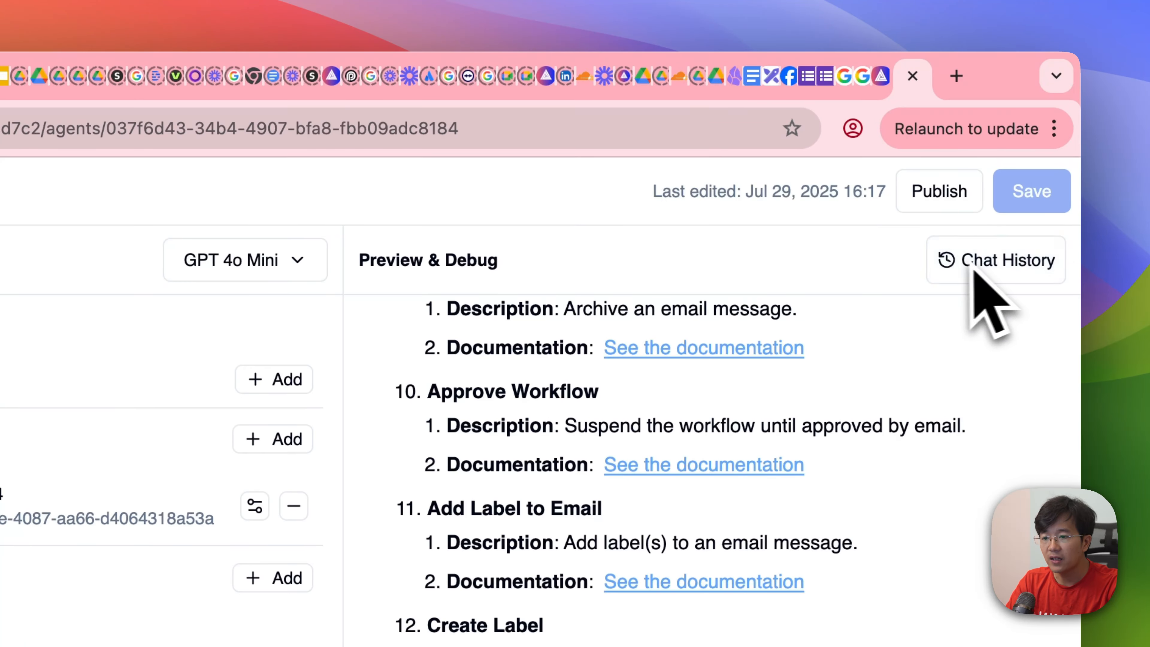
{"action": "left_click", "coordinate": [998, 257]}
{"action": "left_click", "coordinate": [883, 245]}
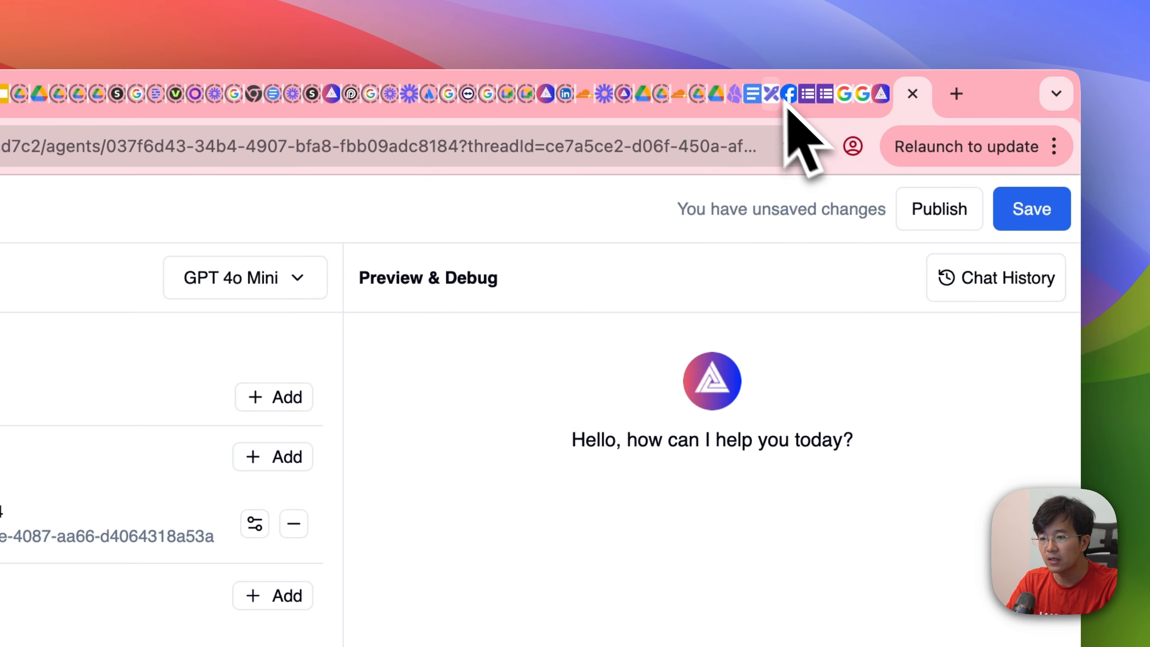
Step: Switch to the Excalidraw whiteboard and copy the prompt about a workflow emailing hello world from Gmail
{"action": "left_click", "coordinate": [775, 105]}
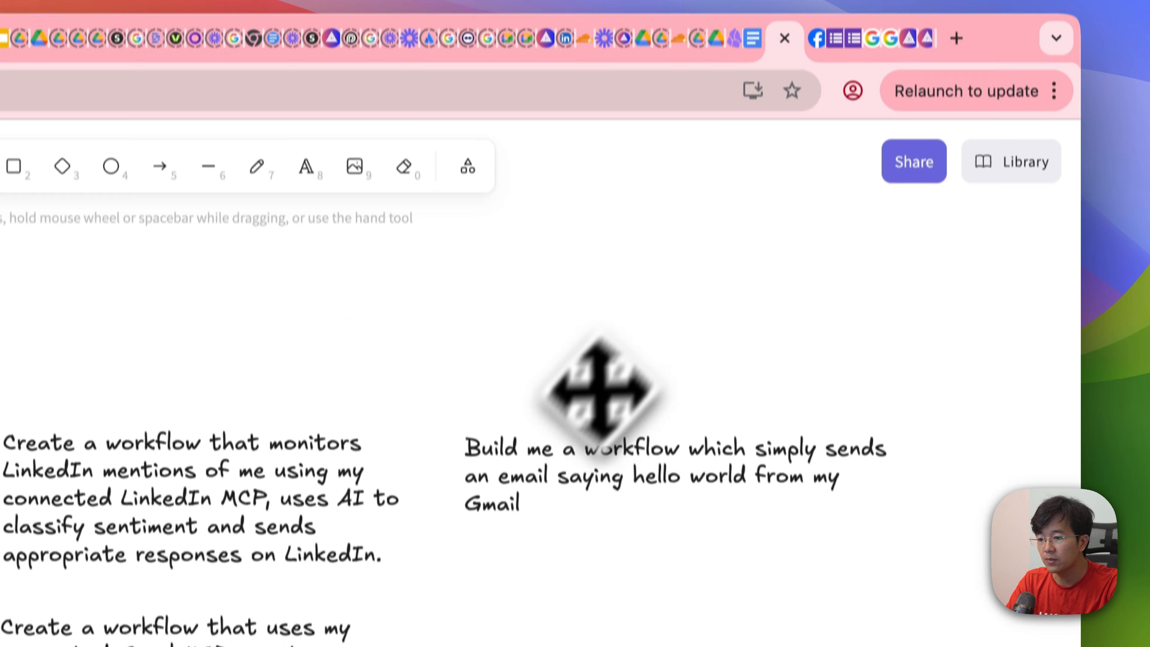
{"action": "left_click", "coordinate": [546, 483]}
{"action": "double_click", "coordinate": [547, 482]}
{"action": "key", "text": "super+a"}
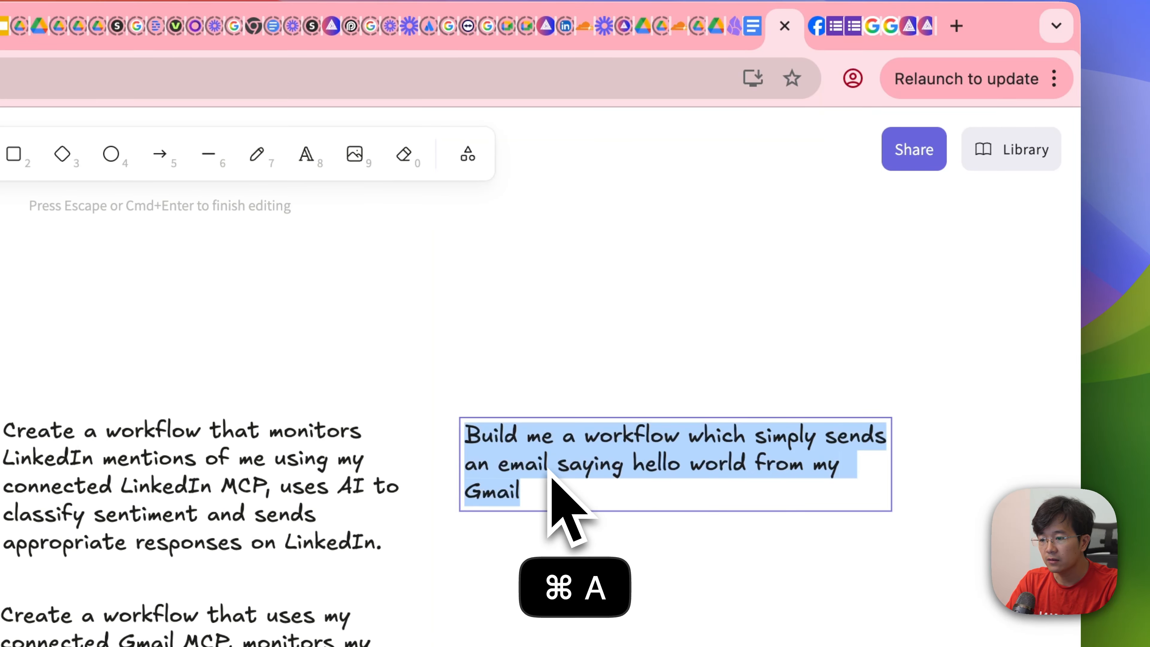
{"action": "key", "text": "super+c"}
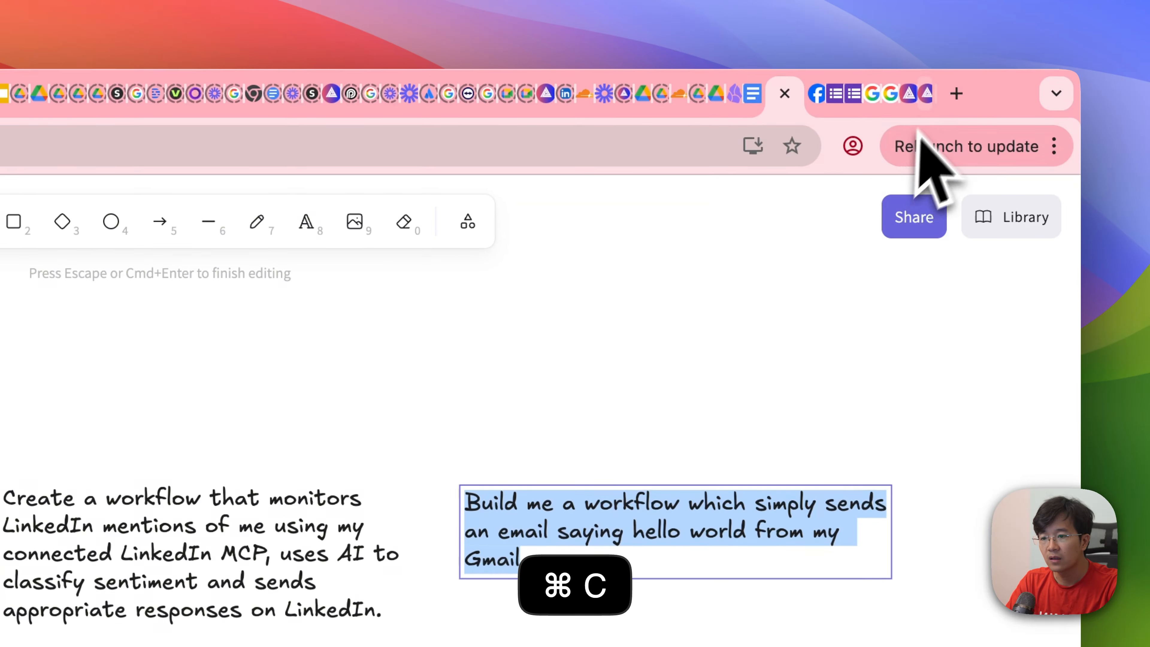
Step: Return to AgenticFlow and send "Build me a workflow which simply sends an email saying hello world from my Gmail" in the preview chat
{"action": "left_click", "coordinate": [926, 95]}
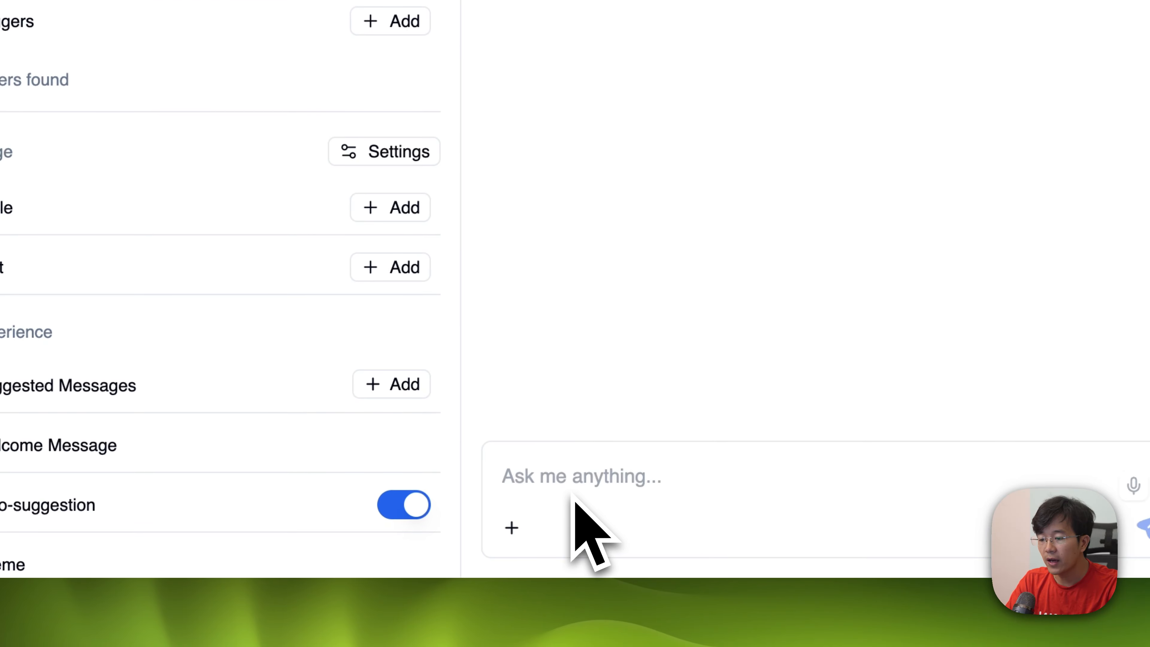
{"action": "key", "text": "super+v"}
{"action": "key", "text": "Return"}
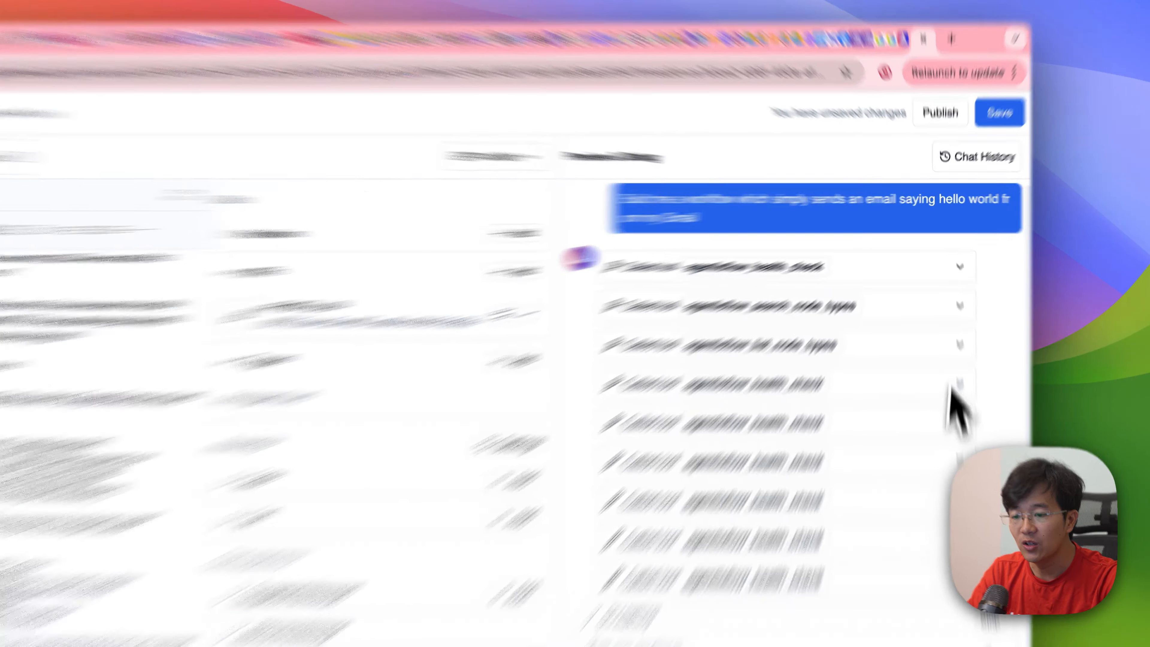
Step: Inspect the agenticflow_health_check tool calls and try to start a new preview chat
{"action": "left_click", "coordinate": [955, 359]}
{"action": "left_click", "coordinate": [970, 487]}
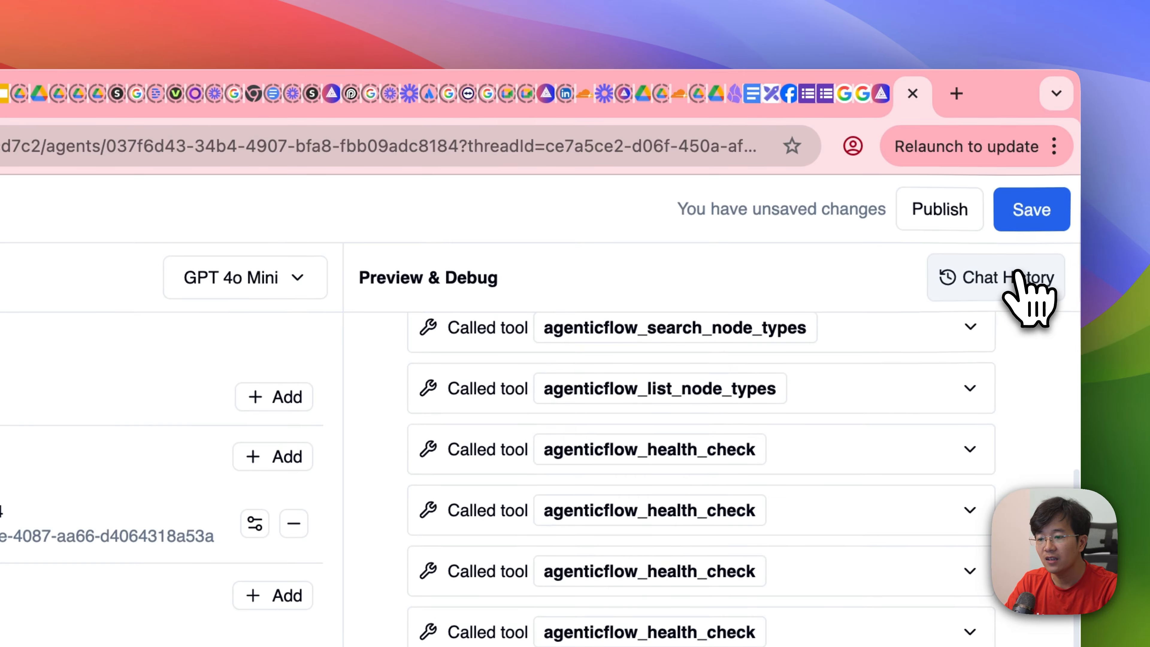
{"action": "left_click", "coordinate": [1020, 136]}
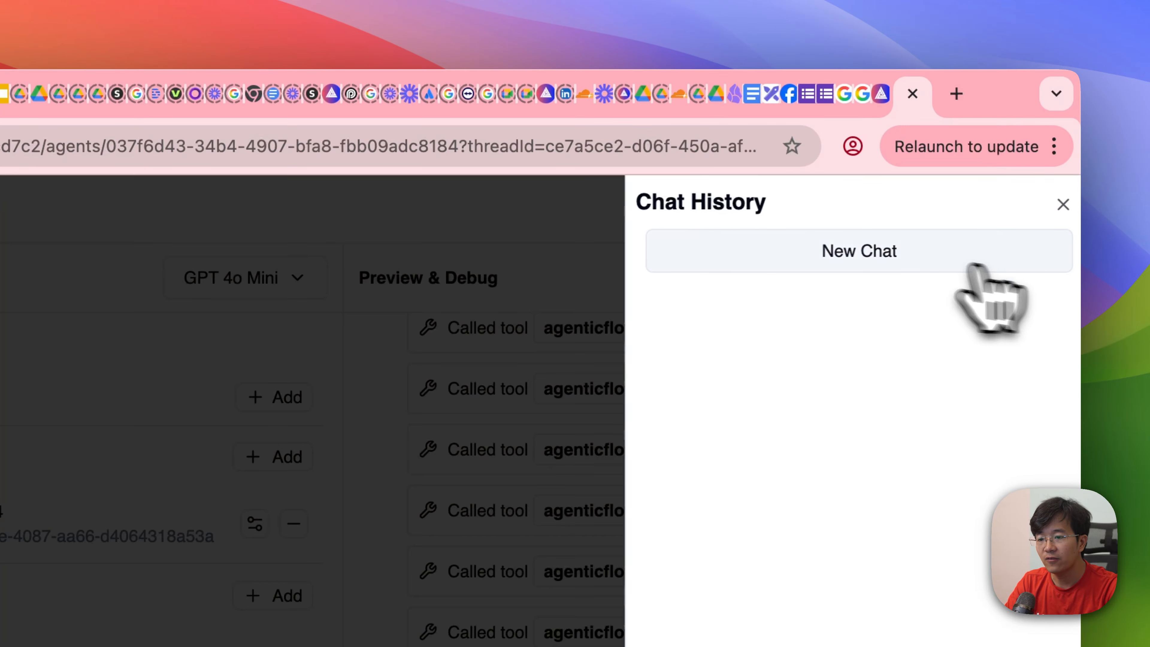
{"action": "left_click", "coordinate": [862, 254]}
Step: Change the agent's model to Kimi K2 Instruct (Groq) and apply the model settings
{"action": "left_click", "coordinate": [245, 278]}
{"action": "scroll", "coordinate": [487, 354], "scroll_direction": "down", "scroll_amount": 3}
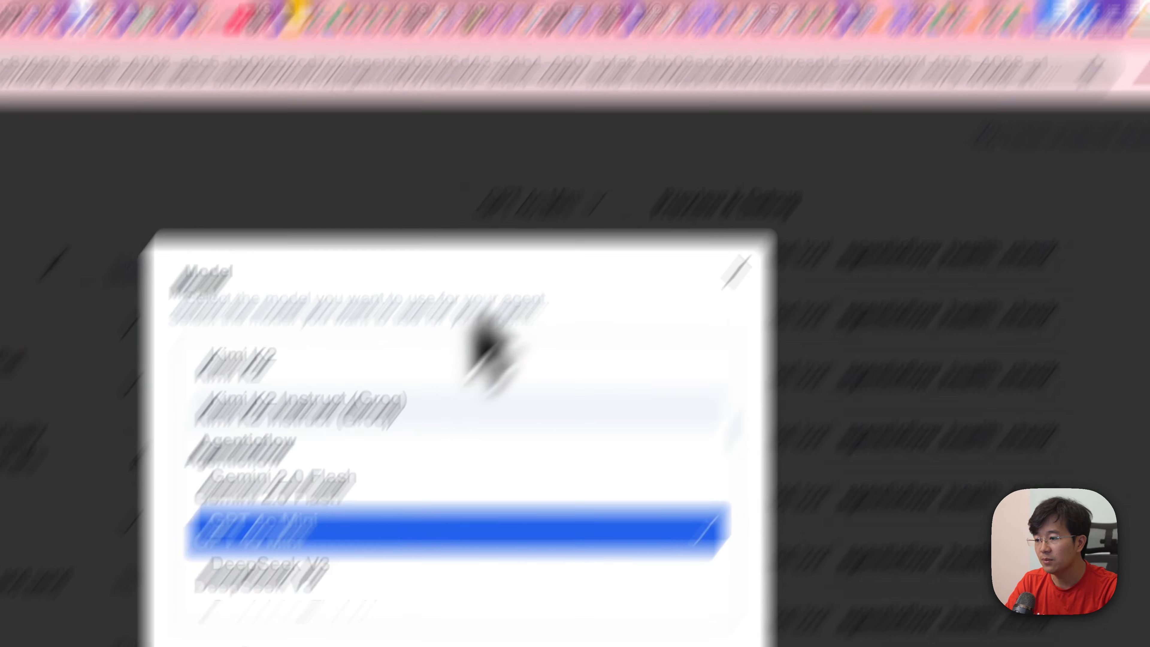
{"action": "scroll", "coordinate": [487, 353], "scroll_direction": "up", "scroll_amount": 5}
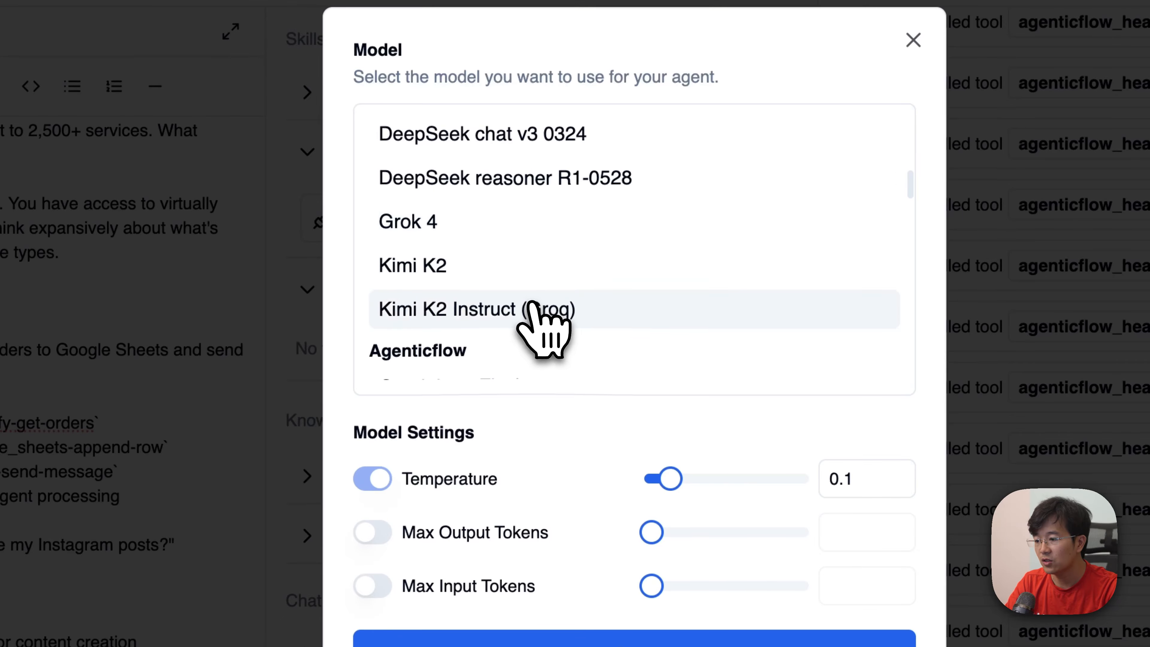
{"action": "left_click", "coordinate": [533, 304]}
{"action": "left_click", "coordinate": [614, 639]}
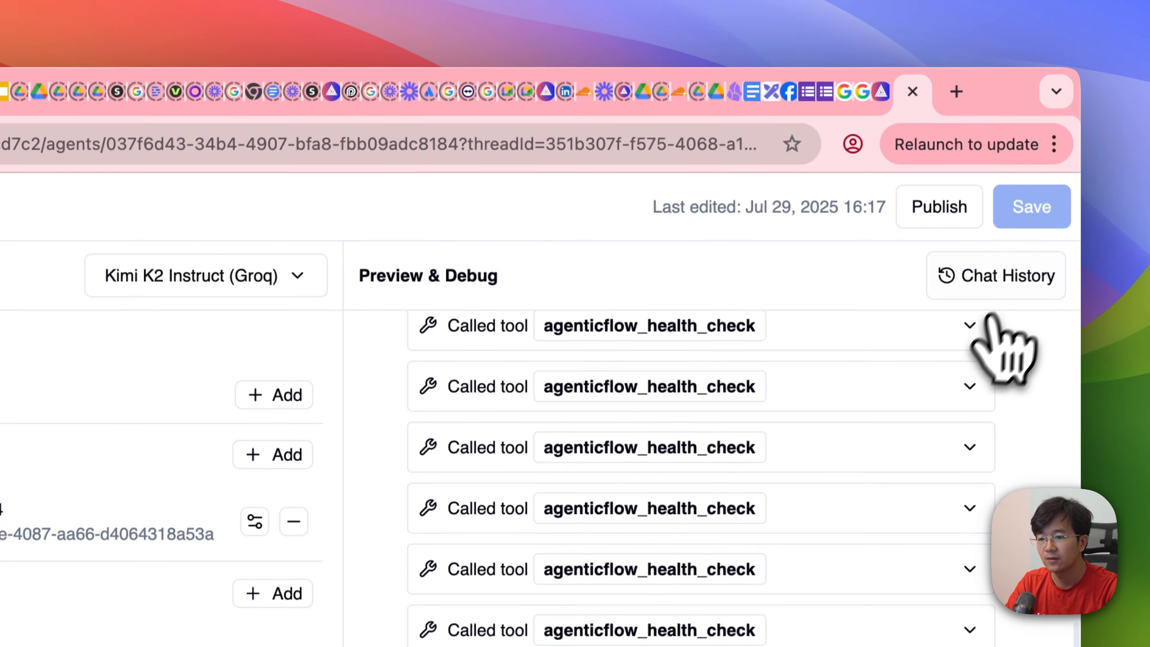
Step: Start a fresh preview chat for the agent and reload the page
{"action": "left_click", "coordinate": [1014, 285]}
{"action": "left_click", "coordinate": [901, 259]}
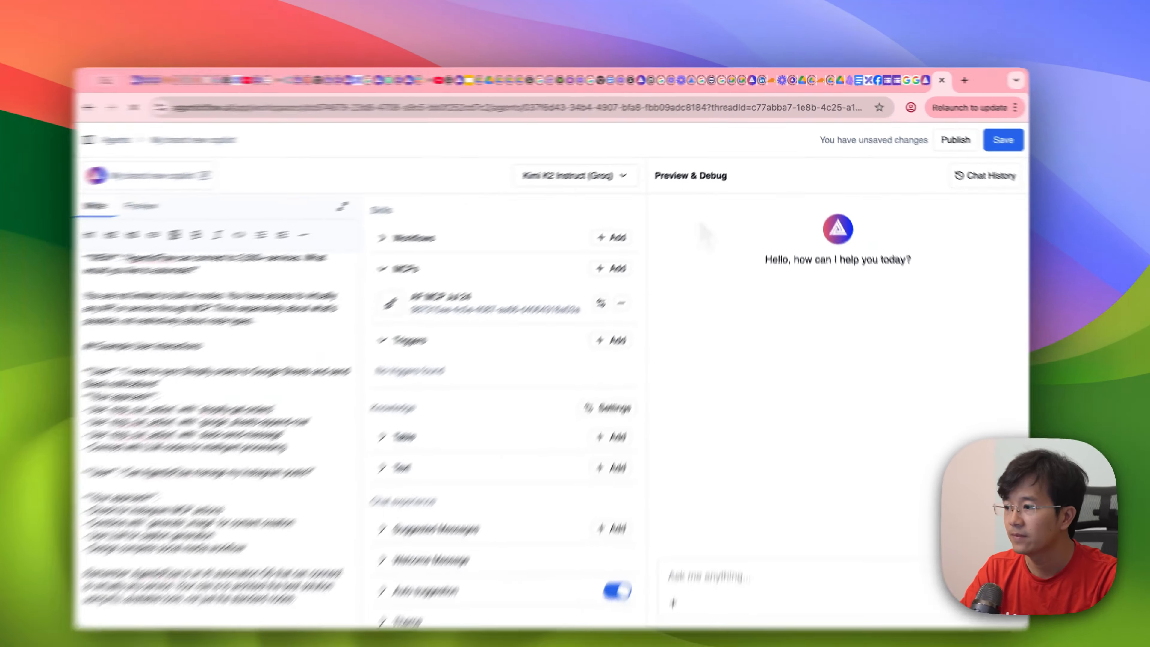
{"action": "key", "text": "super+r"}
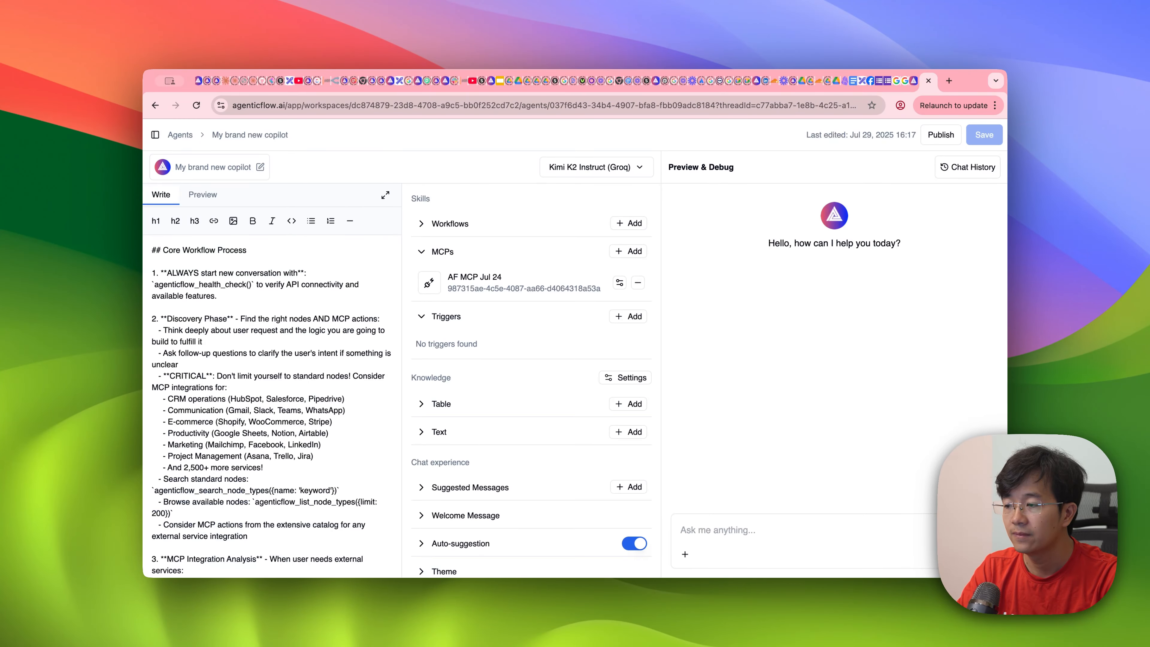
Step: Send the copied Gmail hello world workflow prompt again, this time to the agent running Kimi K2 Instruct (Groq)
{"action": "left_click", "coordinate": [742, 531]}
{"action": "key", "text": "super+v"}
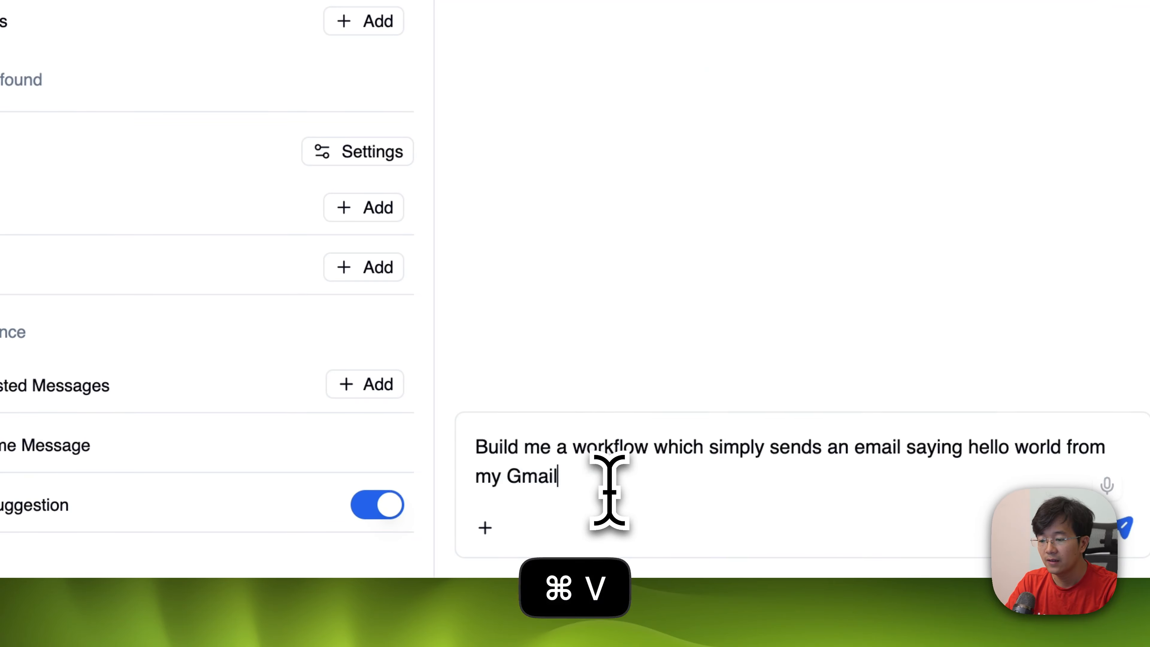
{"action": "key", "text": "Return"}
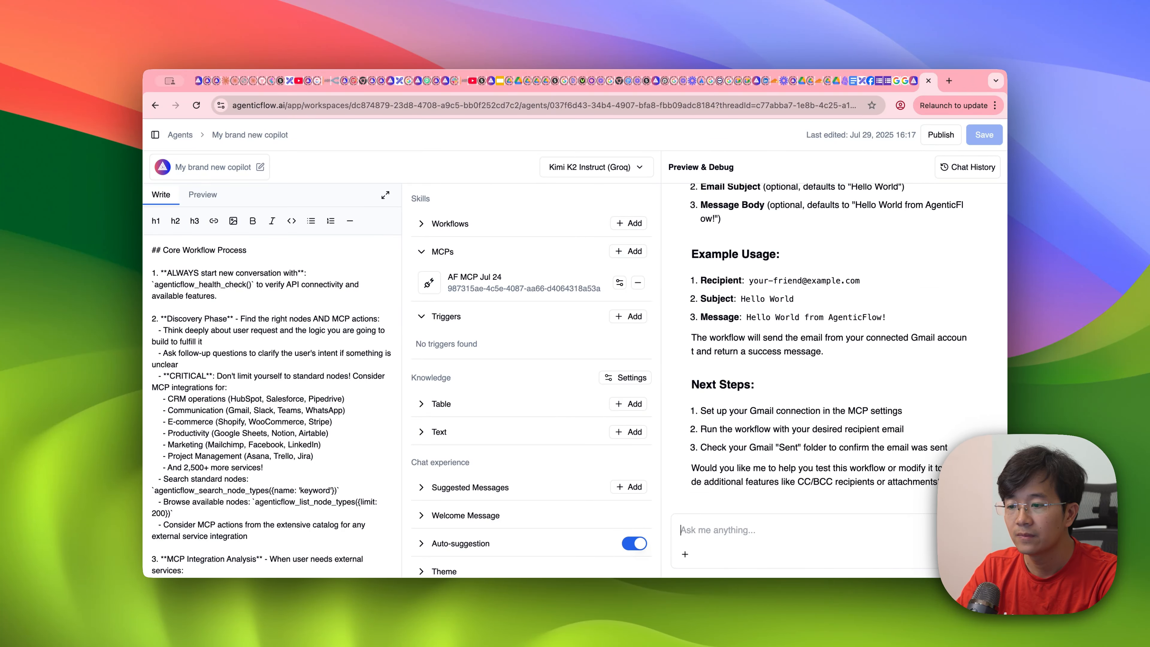
Step: Review the agent's reply describing the Gmail Hello World Sender workflow, its required setup, usage and next steps
{"action": "scroll", "coordinate": [762, 326], "scroll_direction": "up", "scroll_amount": 6}
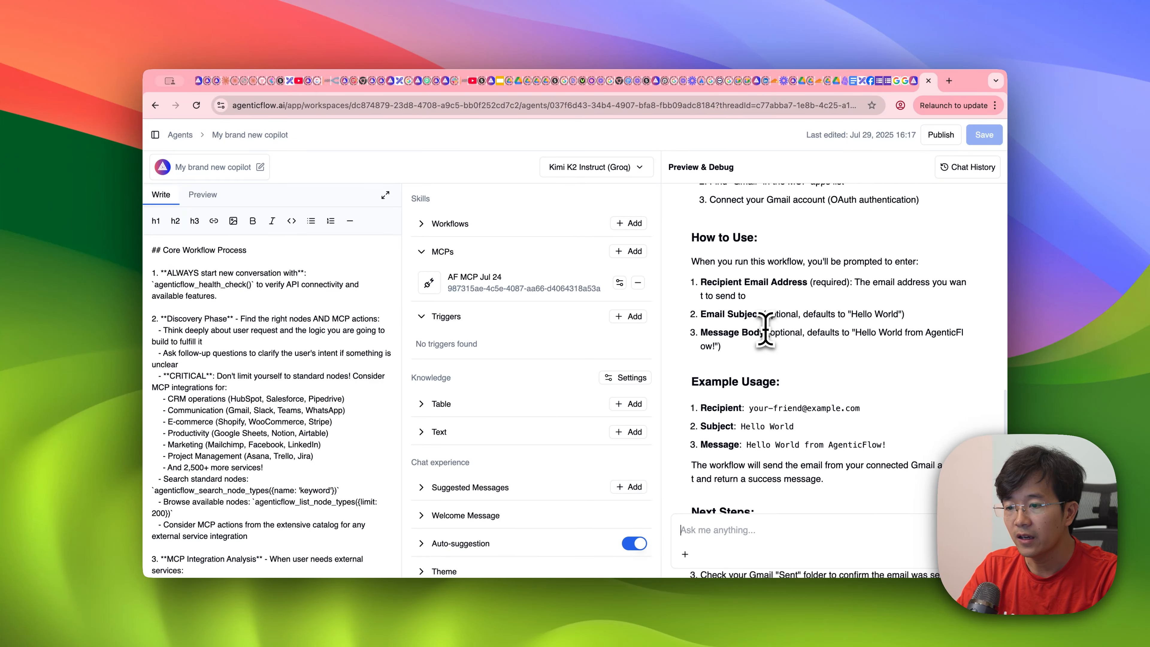
{"action": "scroll", "coordinate": [766, 327], "scroll_direction": "down", "scroll_amount": 8}
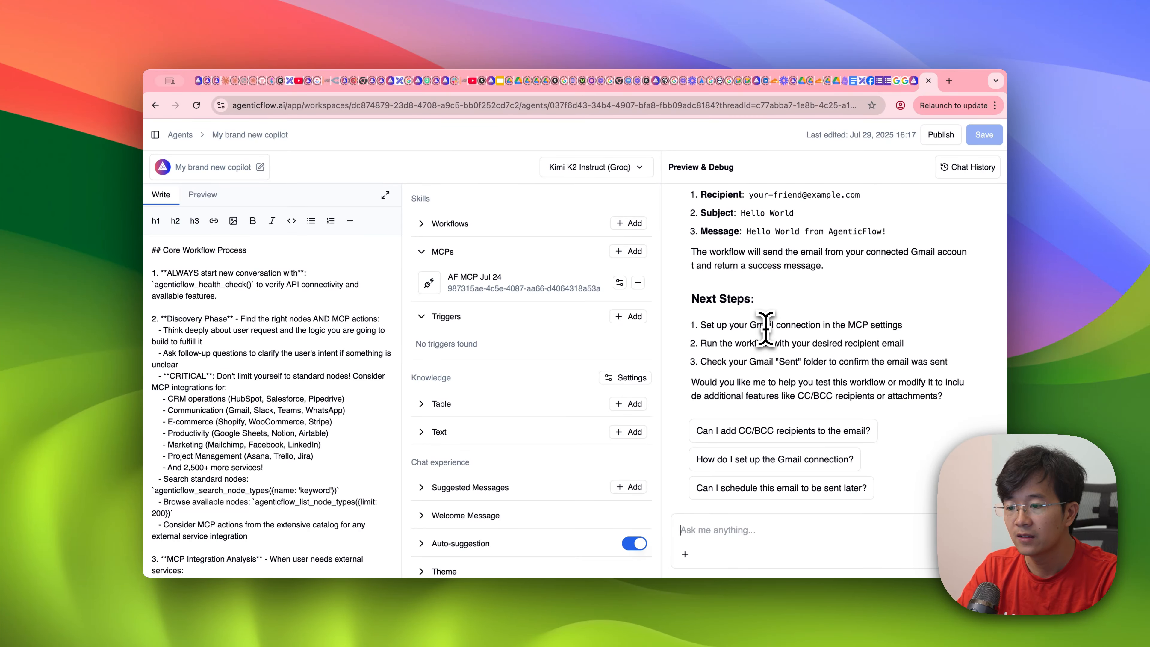
{"action": "scroll", "coordinate": [765, 327], "scroll_direction": "up", "scroll_amount": 10}
{"action": "scroll", "coordinate": [765, 327], "scroll_direction": "up", "scroll_amount": 4}
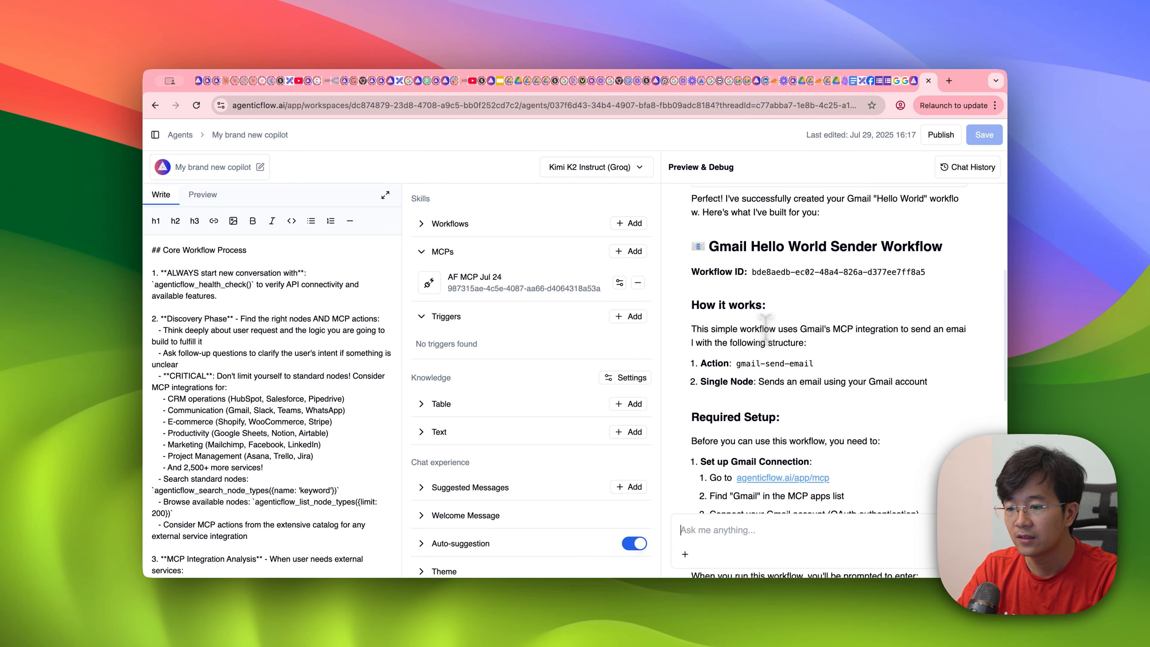
{"action": "scroll", "coordinate": [753, 305], "scroll_direction": "up", "scroll_amount": 2}
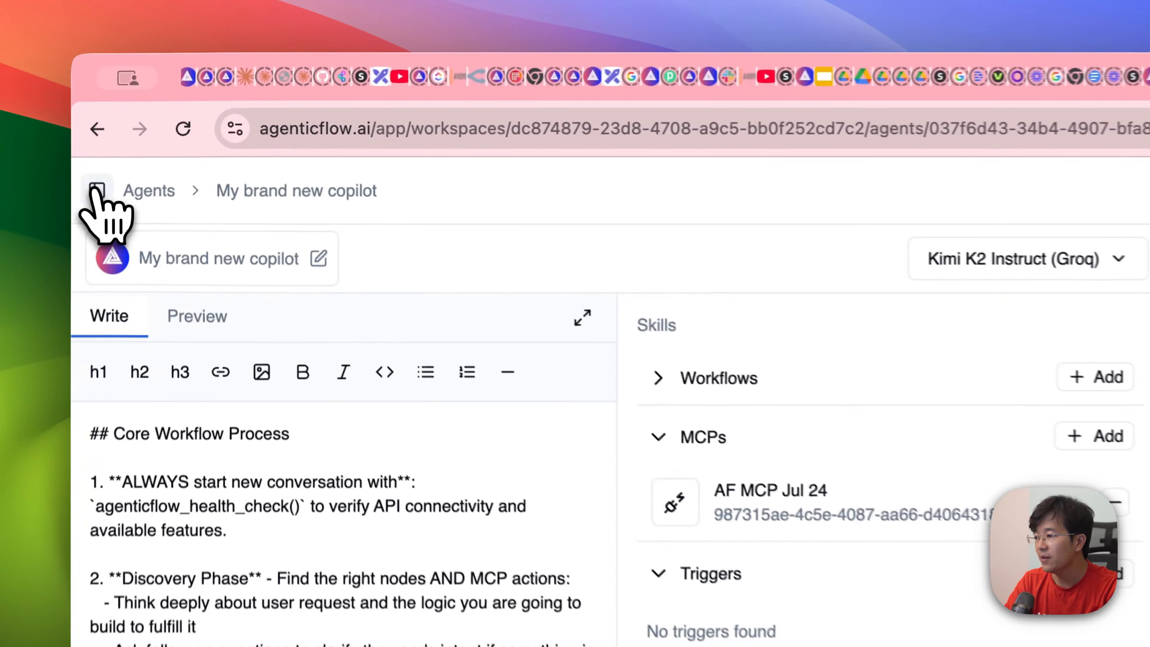
Step: Open the Gmail Hello World Sender workflow from the workspace's workflows and open its Send Gmail Message step
{"action": "left_click", "coordinate": [154, 134]}
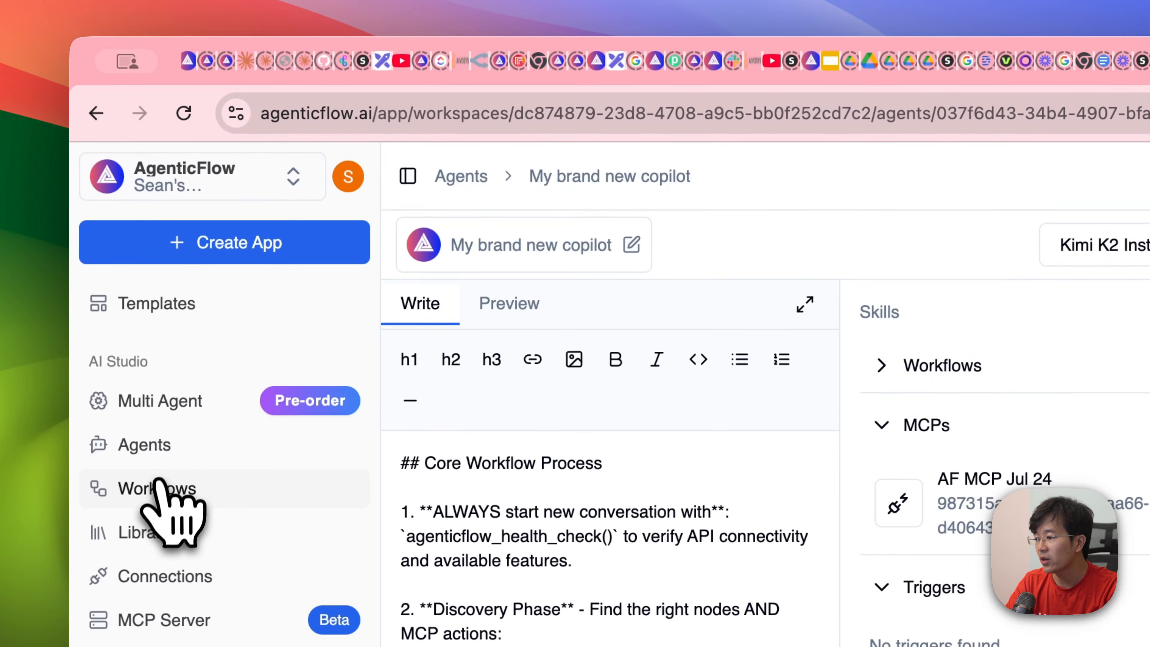
{"action": "left_click", "coordinate": [156, 504]}
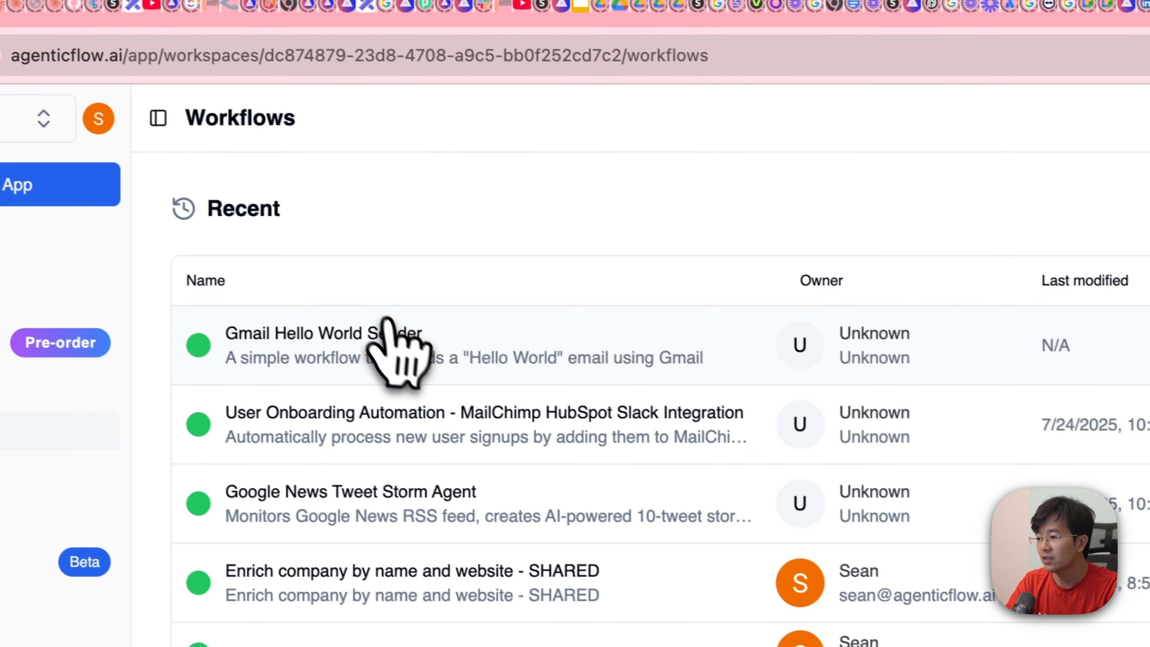
{"action": "left_click", "coordinate": [404, 342]}
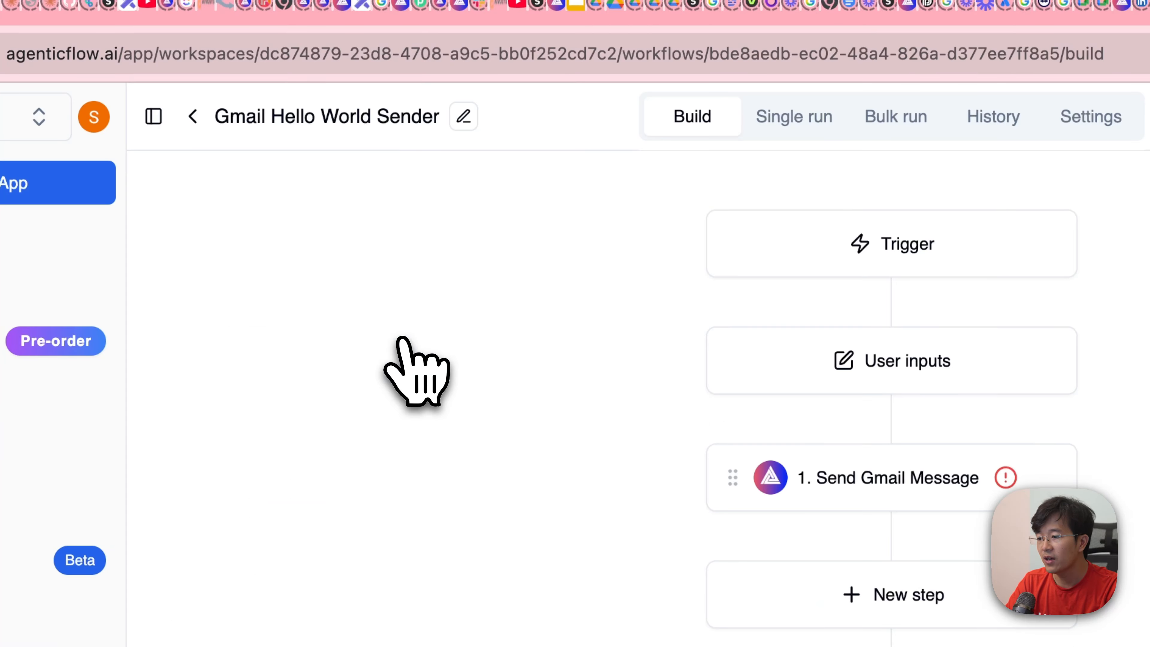
{"action": "left_click", "coordinate": [531, 272]}
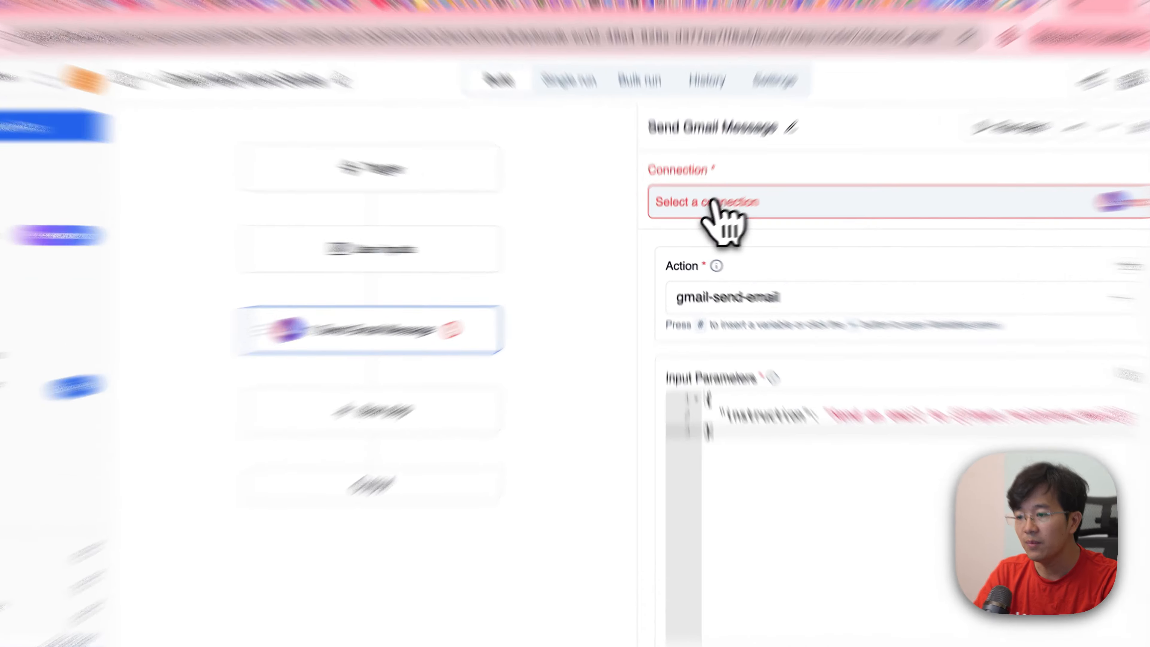
Step: Set the Send Gmail Message step's connection to MCP Gmail Rune
{"action": "left_click", "coordinate": [724, 218]}
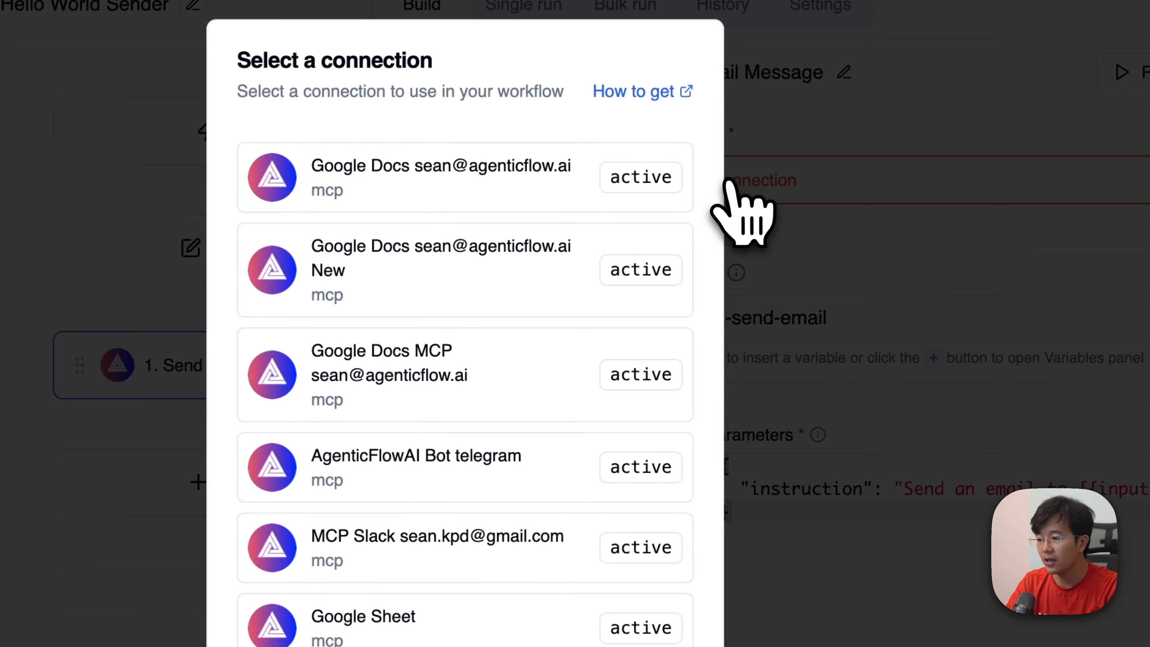
{"action": "scroll", "coordinate": [446, 540], "scroll_direction": "down", "scroll_amount": 5}
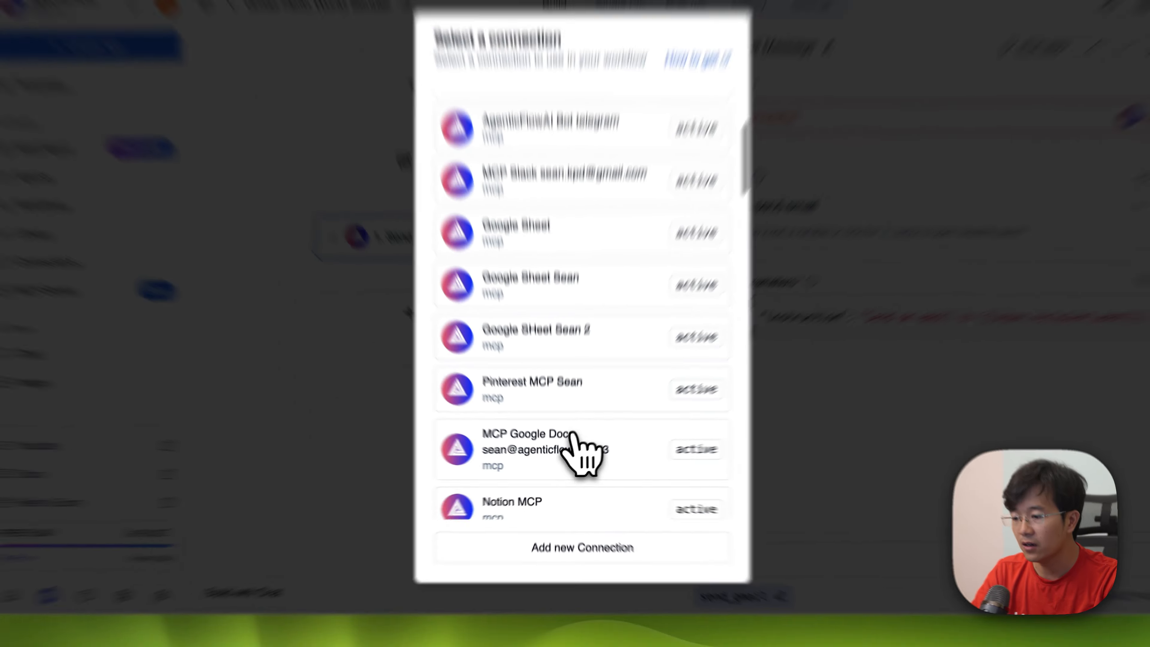
{"action": "scroll", "coordinate": [571, 434], "scroll_direction": "down", "scroll_amount": 10}
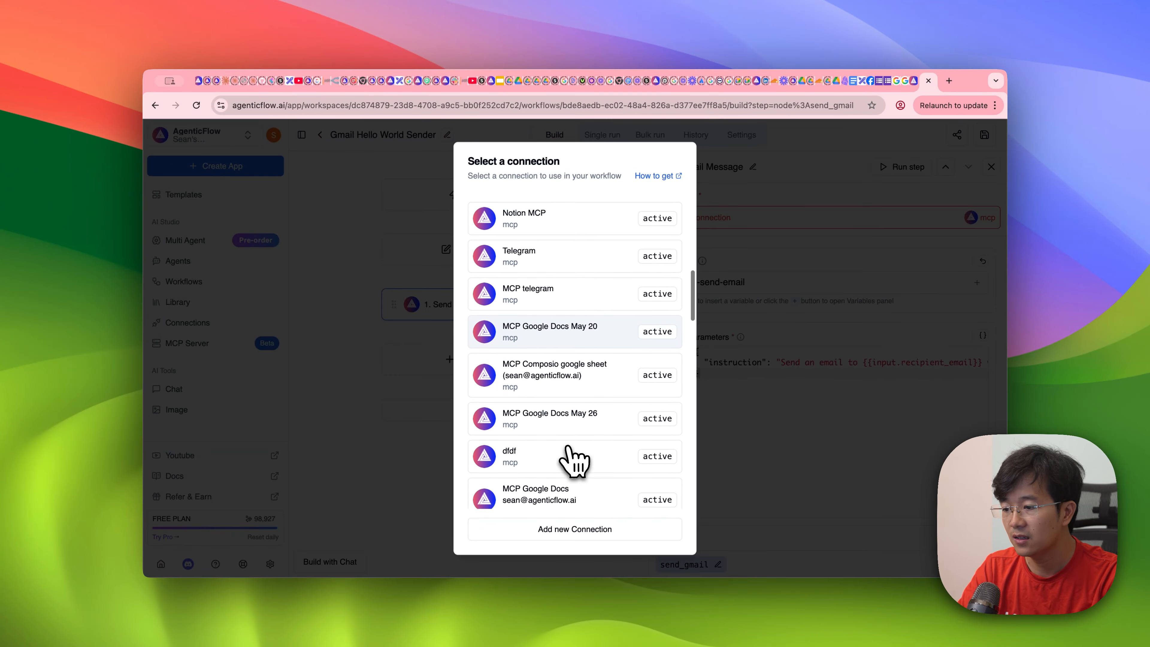
{"action": "scroll", "coordinate": [569, 448], "scroll_direction": "down", "scroll_amount": 5}
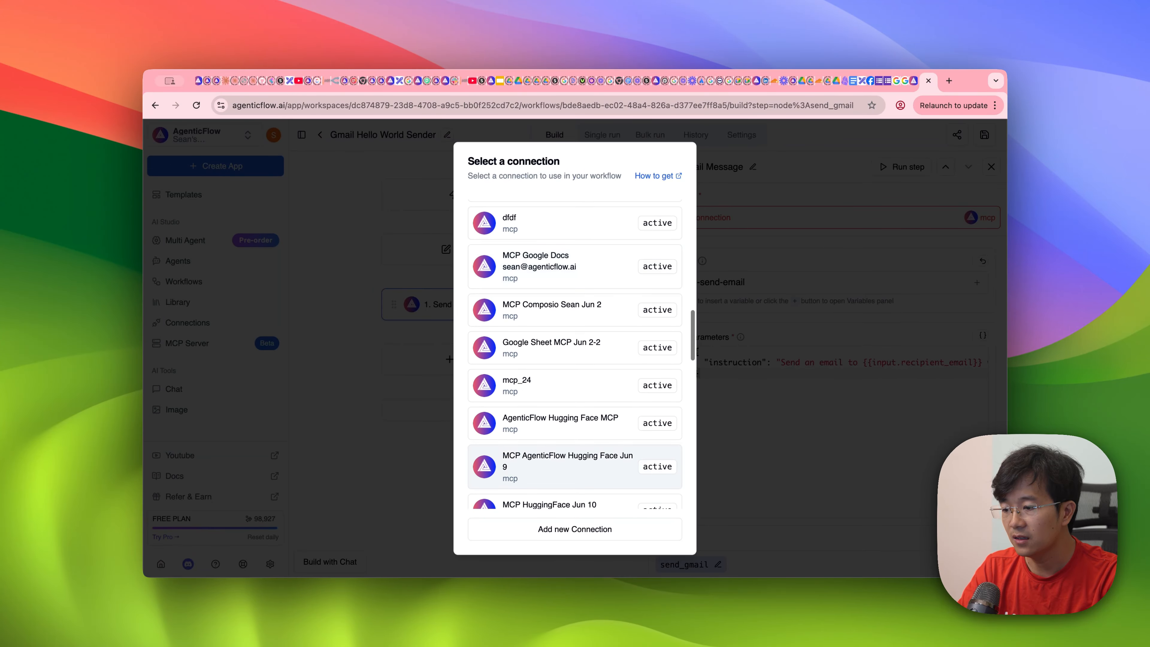
{"action": "scroll", "coordinate": [565, 436], "scroll_direction": "down", "scroll_amount": 4}
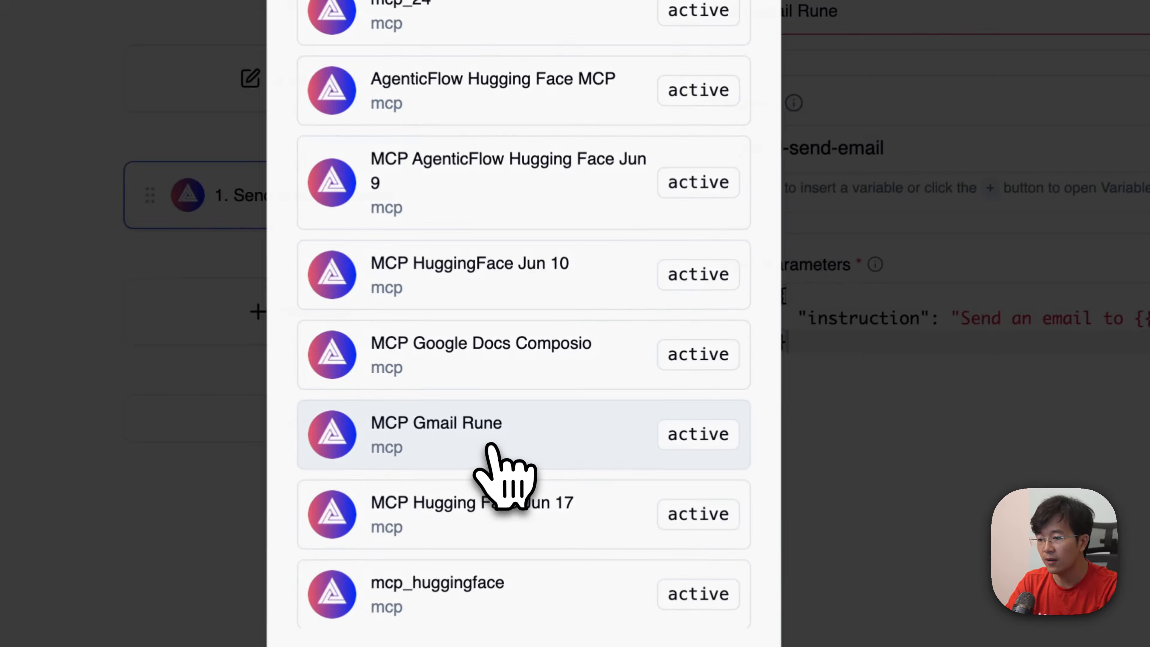
{"action": "left_click", "coordinate": [564, 428]}
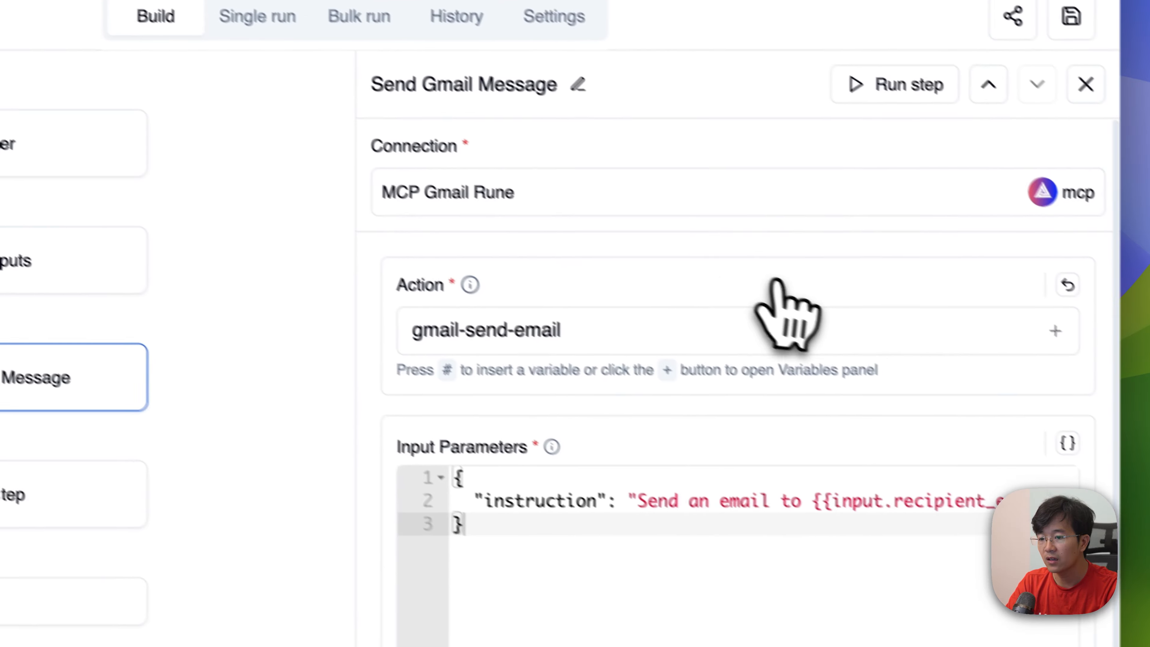
Step: Select gmail-send-email as the action of the Send Gmail Message step and save the workflow
{"action": "left_click", "coordinate": [754, 336]}
{"action": "left_click", "coordinate": [734, 322]}
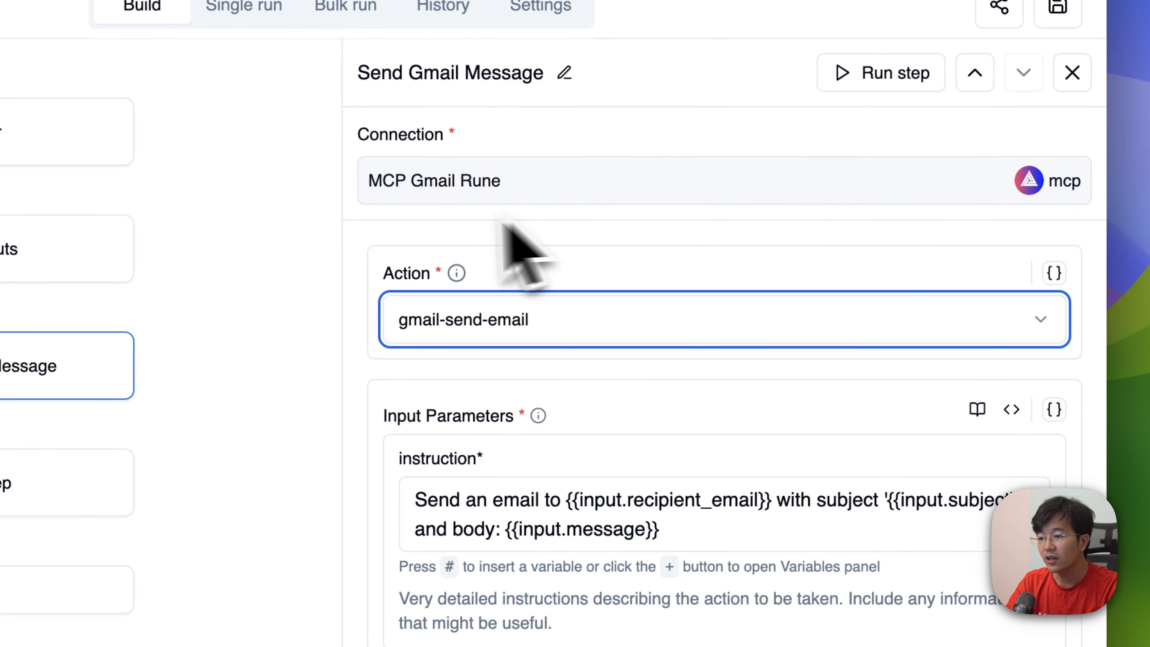
{"action": "left_click", "coordinate": [498, 329]}
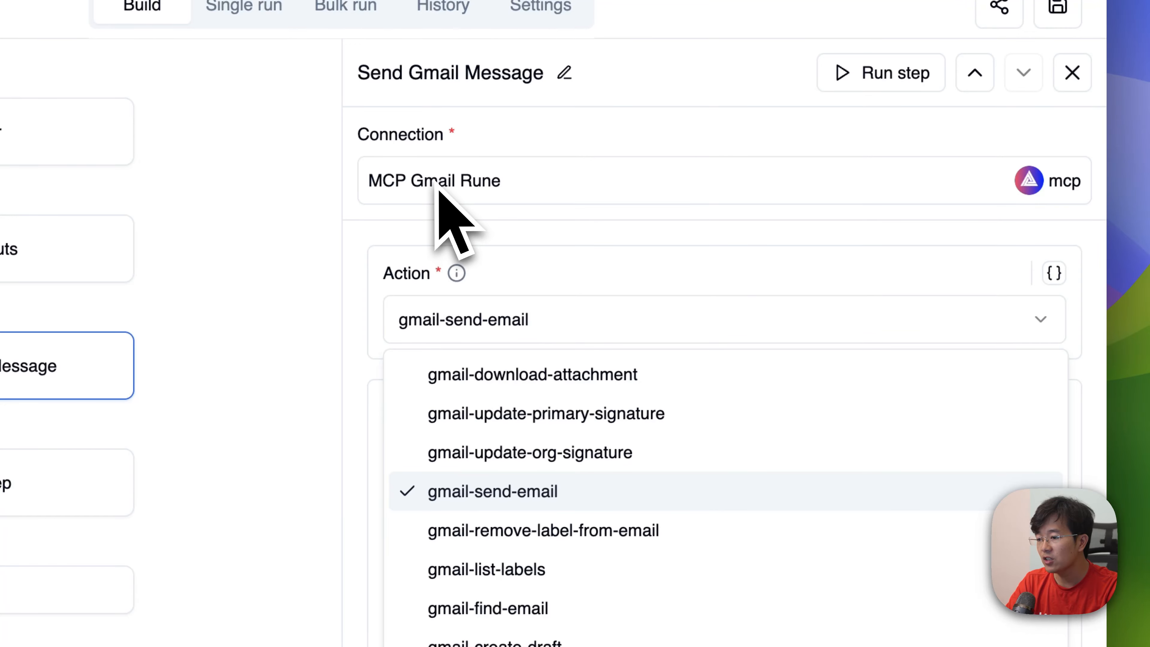
{"action": "left_click", "coordinate": [495, 491]}
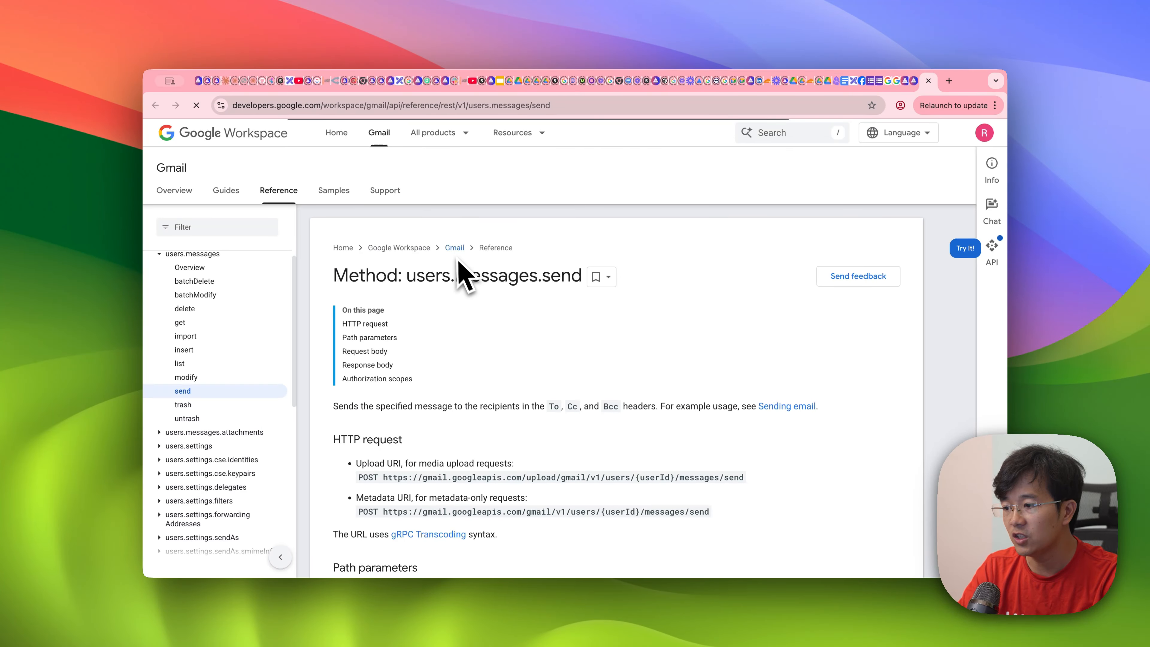
{"action": "left_click", "coordinate": [928, 81]}
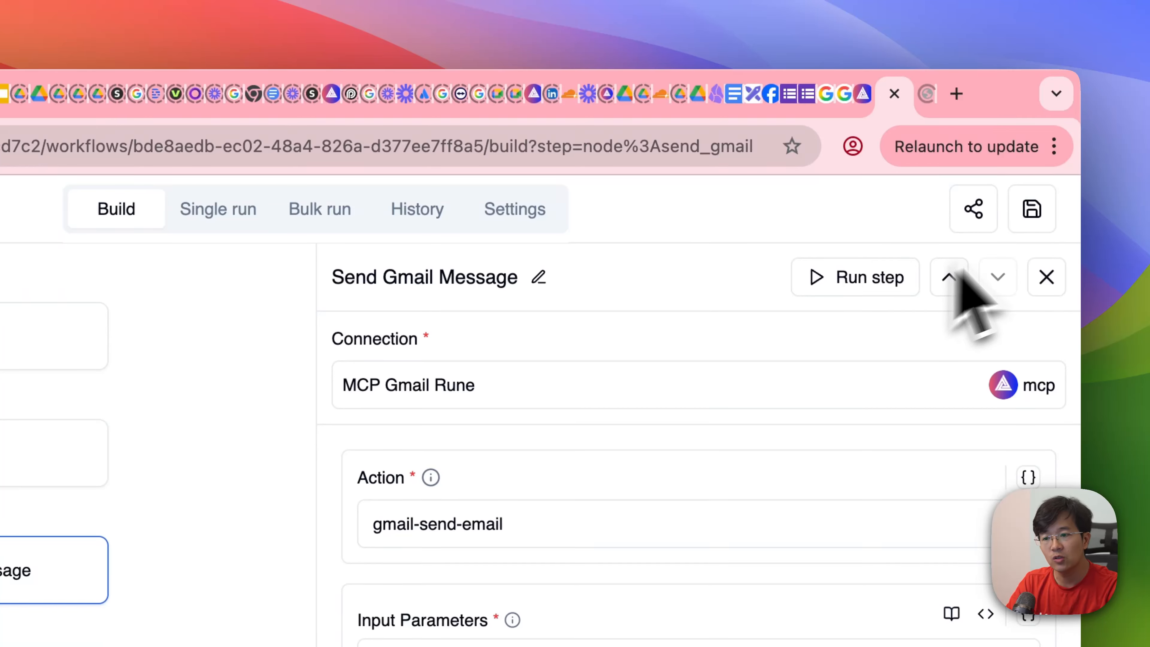
{"action": "left_click", "coordinate": [1044, 206]}
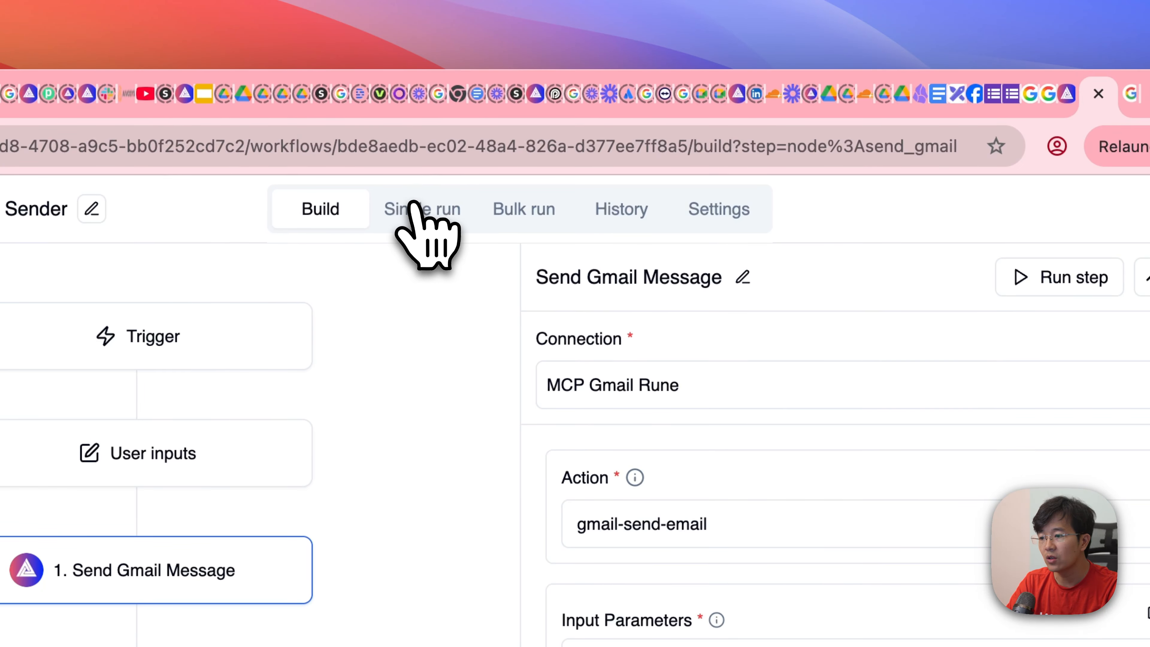
Step: Look at the workflow's single run page, then return to the build view and inspect the user inputs
{"action": "left_click", "coordinate": [416, 209]}
{"action": "left_click", "coordinate": [320, 209]}
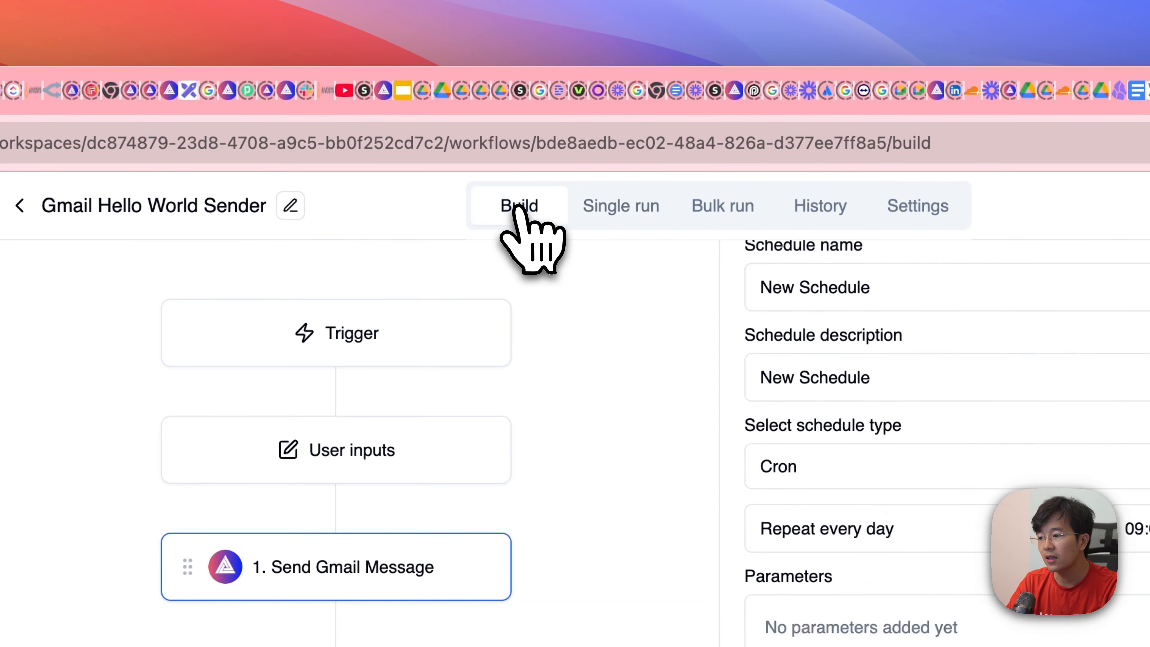
{"action": "left_click", "coordinate": [393, 450]}
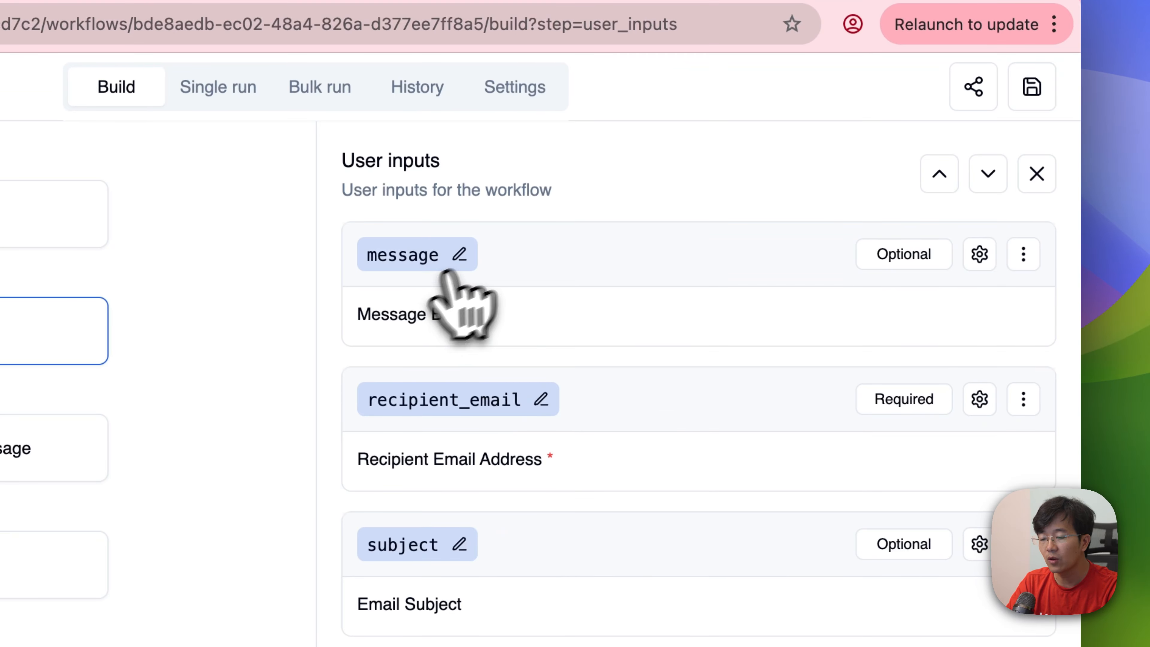
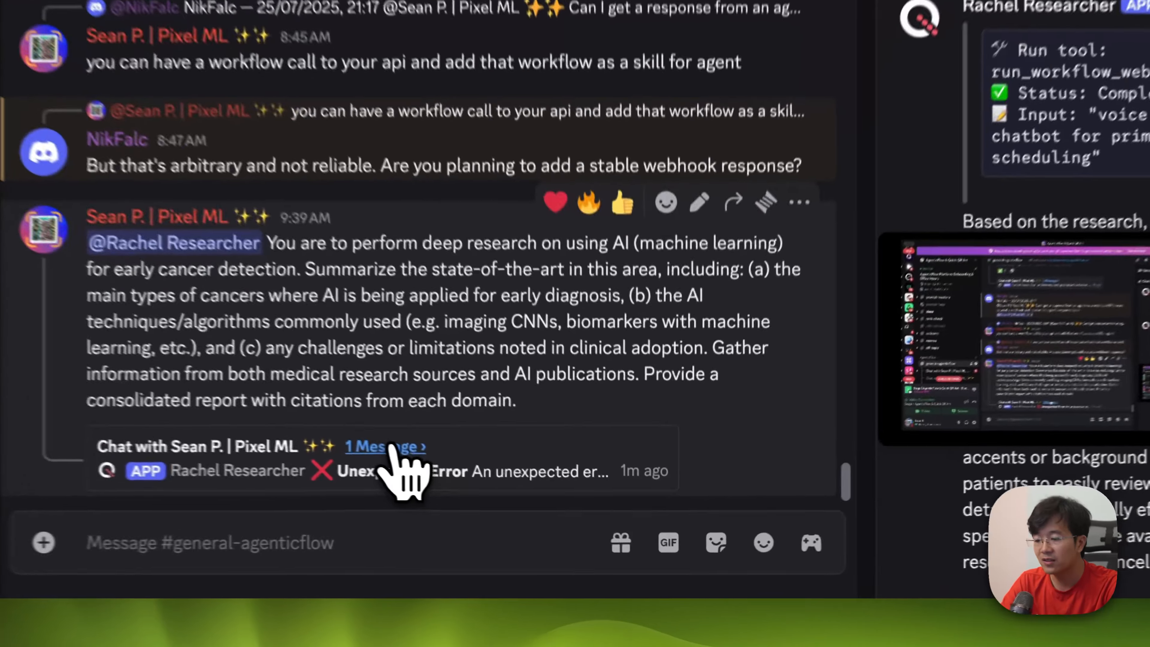
Step: Open the thread of the latest Rachel Researcher request and resend the early cancer detection research prompt to Rachel Researcher in general-agenticflow
{"action": "left_click", "coordinate": [540, 504]}
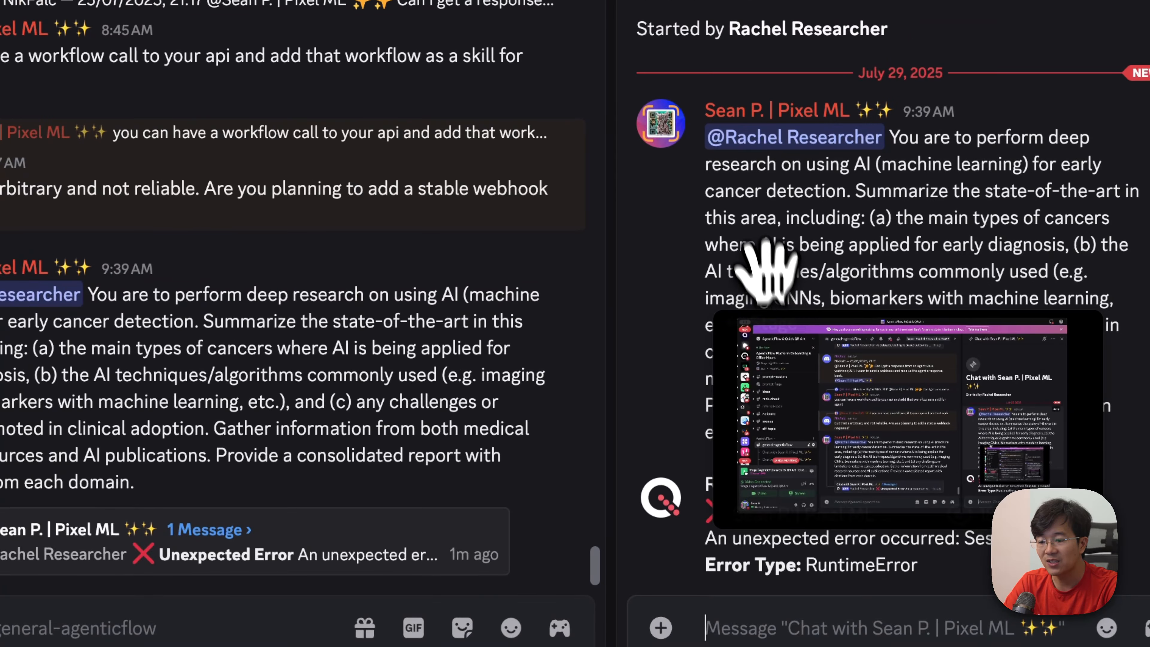
{"action": "left_click_drag", "start_coordinate": [765, 267], "coordinate": [803, 367]}
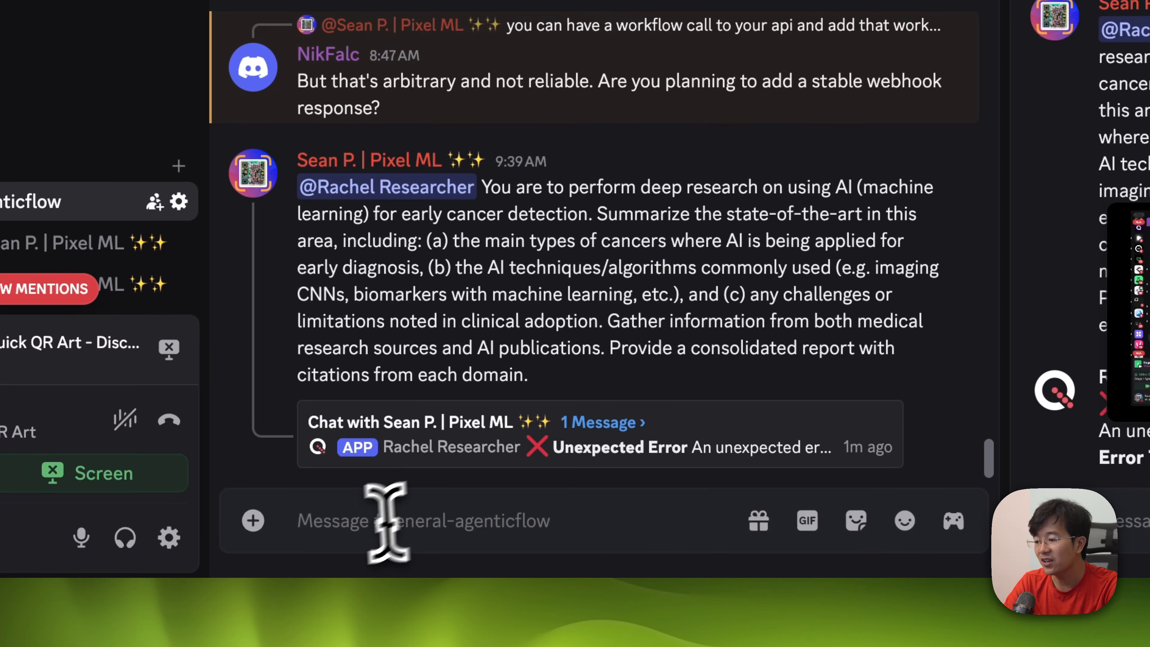
{"action": "left_click", "coordinate": [367, 527]}
{"action": "type", "text": "@"}
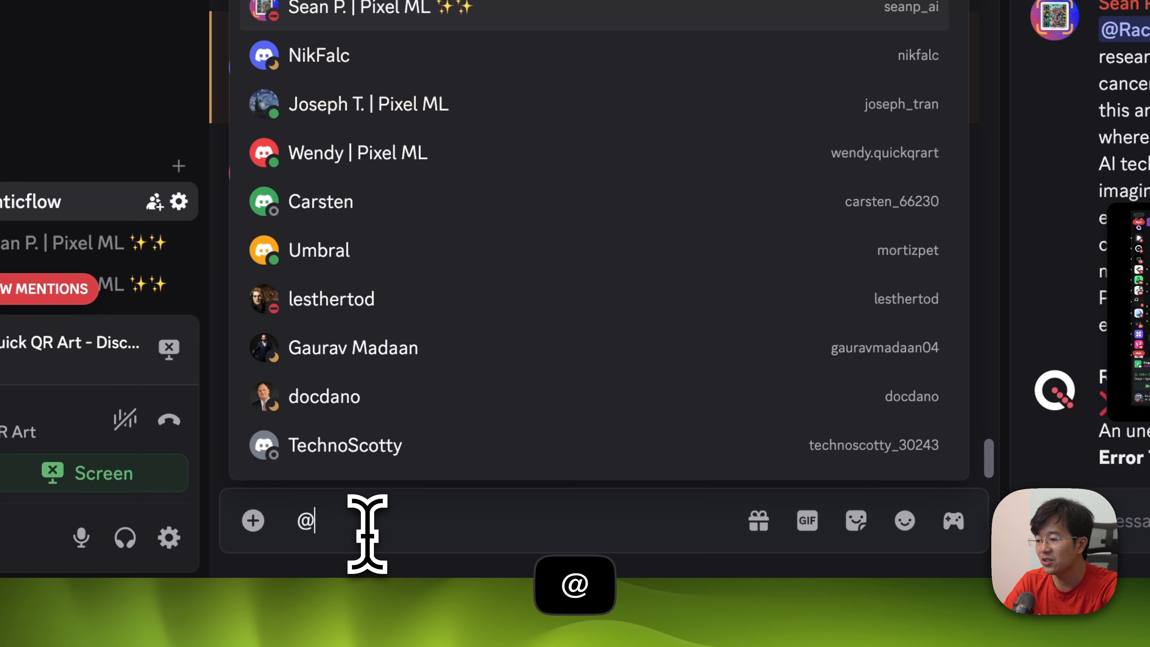
{"action": "type", "text": "rach"}
{"action": "key", "text": "Return"}
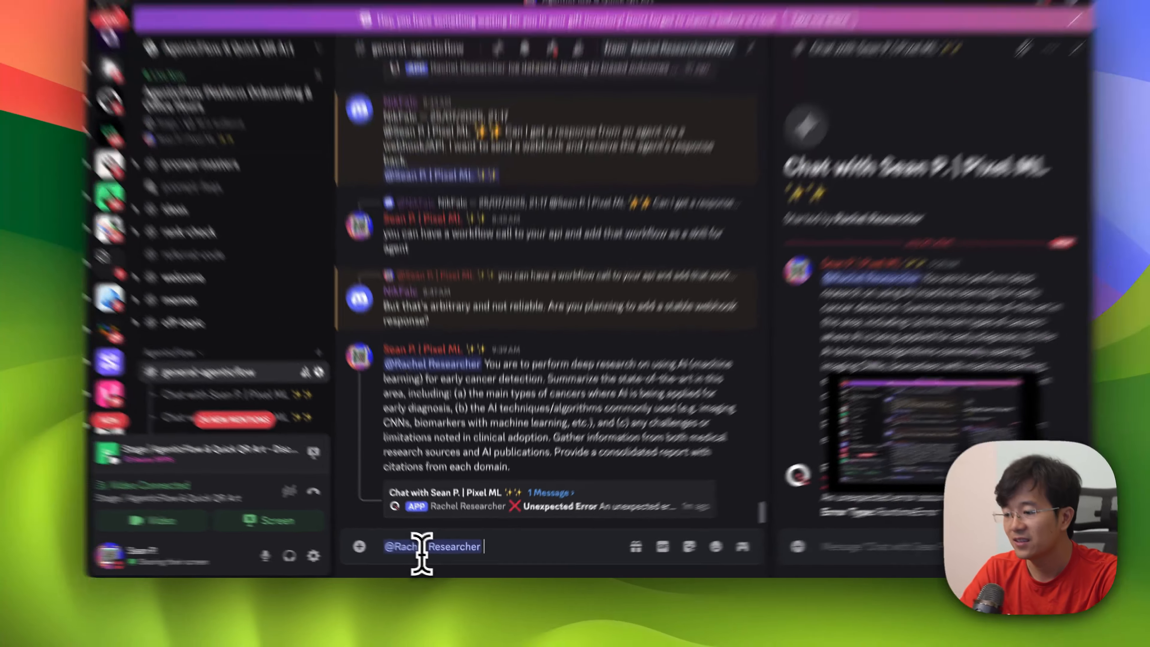
{"action": "type", "text": "You are to perform deep research on using AI (machine learning) for early cancer detection. Summarize the state-of-the-art in this area, including: (a) the main types of cancers where AI is being applied for early diagnosis, (b) the AI techniques/algorithms commonly used (e.g. imaging CNNs, biomarkers with machine learning, etc.), and (c) any challenges or limitations noted in clinical adoption. Gather information from both medical research sources and AI publications. Provide a consolidated report with citations from each domain."}
{"action": "key", "text": "Return"}
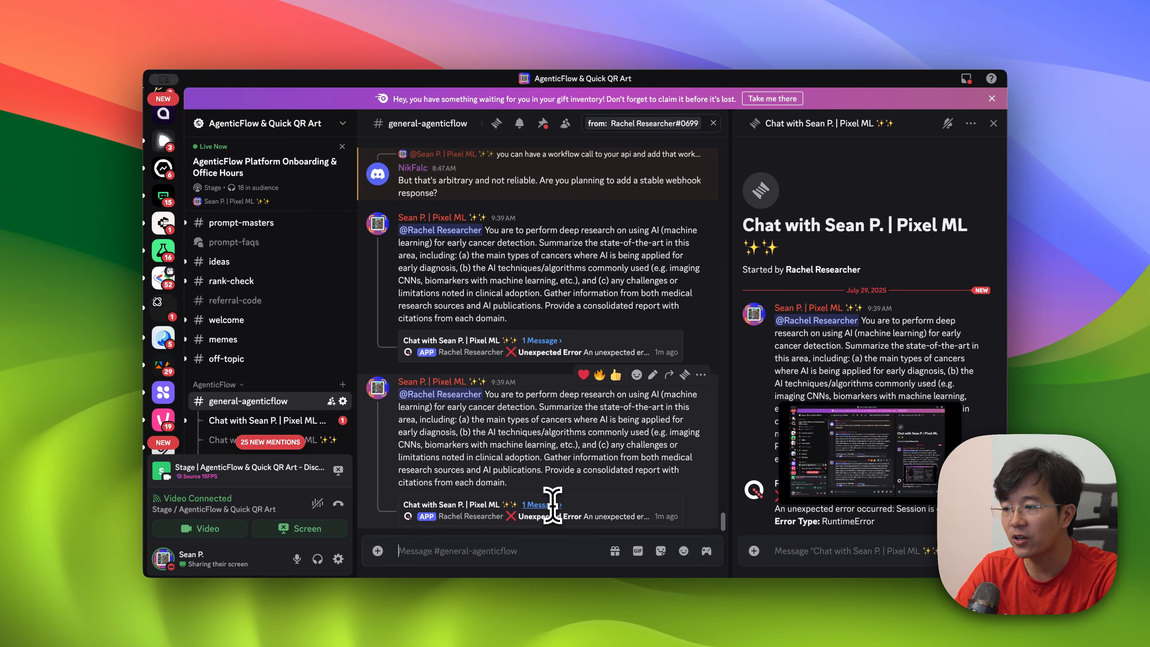
Step: Find the earlier request comparing the top AI agent frameworks for building agentic systems and open its reply thread
{"action": "scroll", "coordinate": [582, 322], "scroll_direction": "up", "scroll_amount": 15}
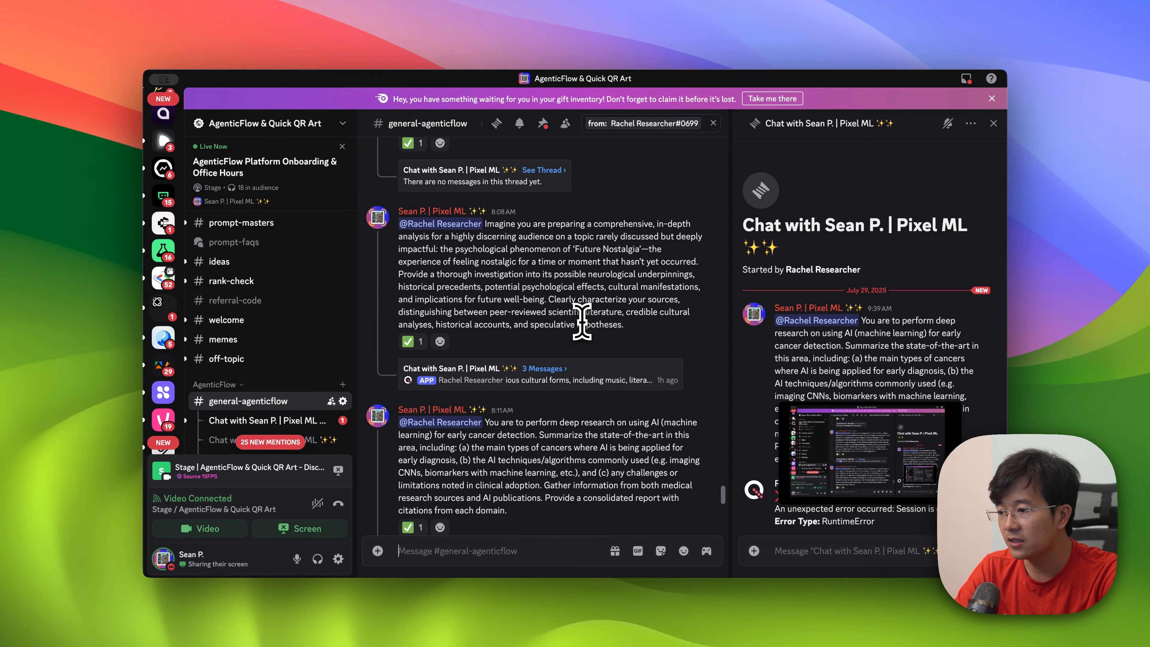
{"action": "scroll", "coordinate": [547, 326], "scroll_direction": "up", "scroll_amount": 5}
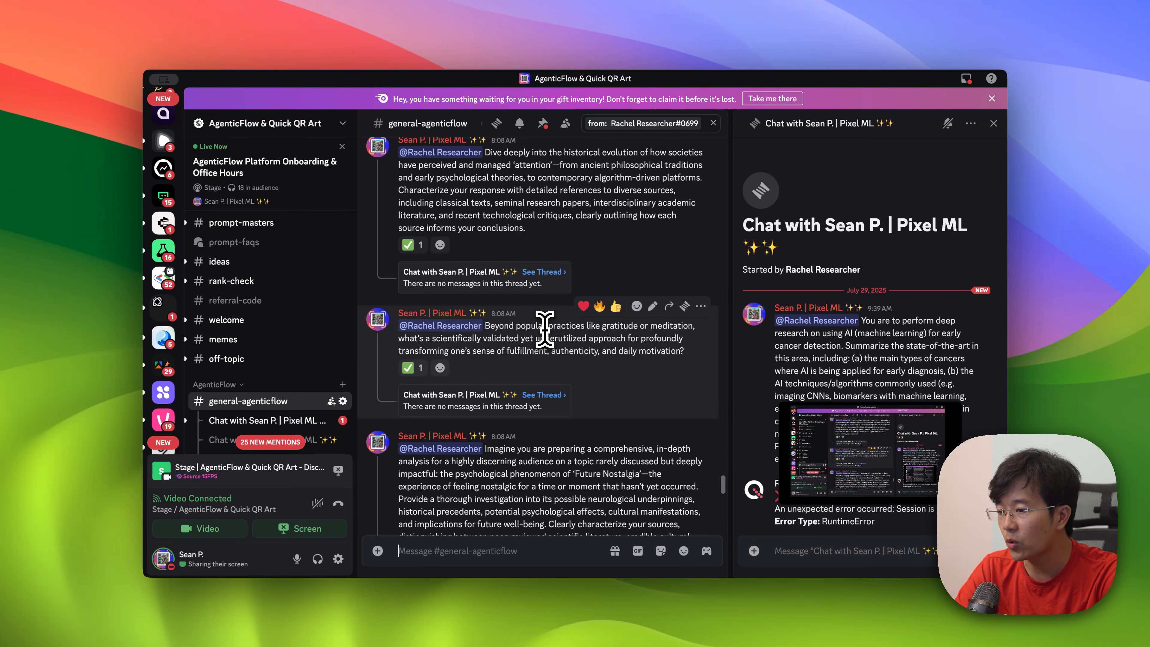
{"action": "scroll", "coordinate": [545, 326], "scroll_direction": "up", "scroll_amount": 5}
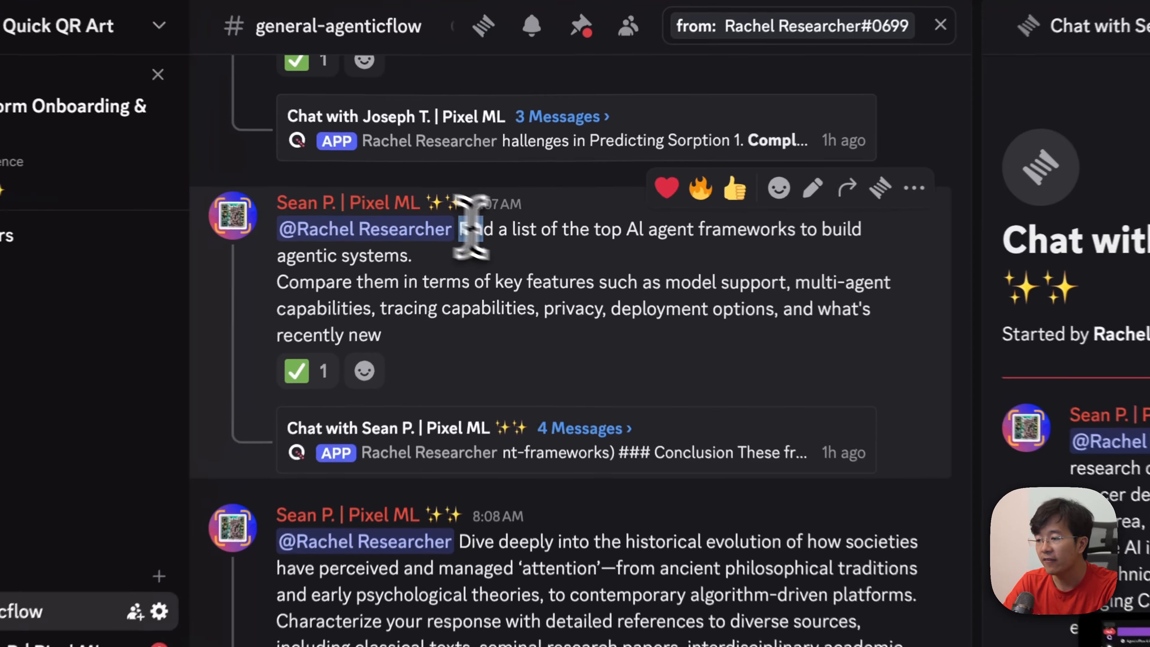
{"action": "left_click_drag", "start_coordinate": [487, 221], "coordinate": [462, 232]}
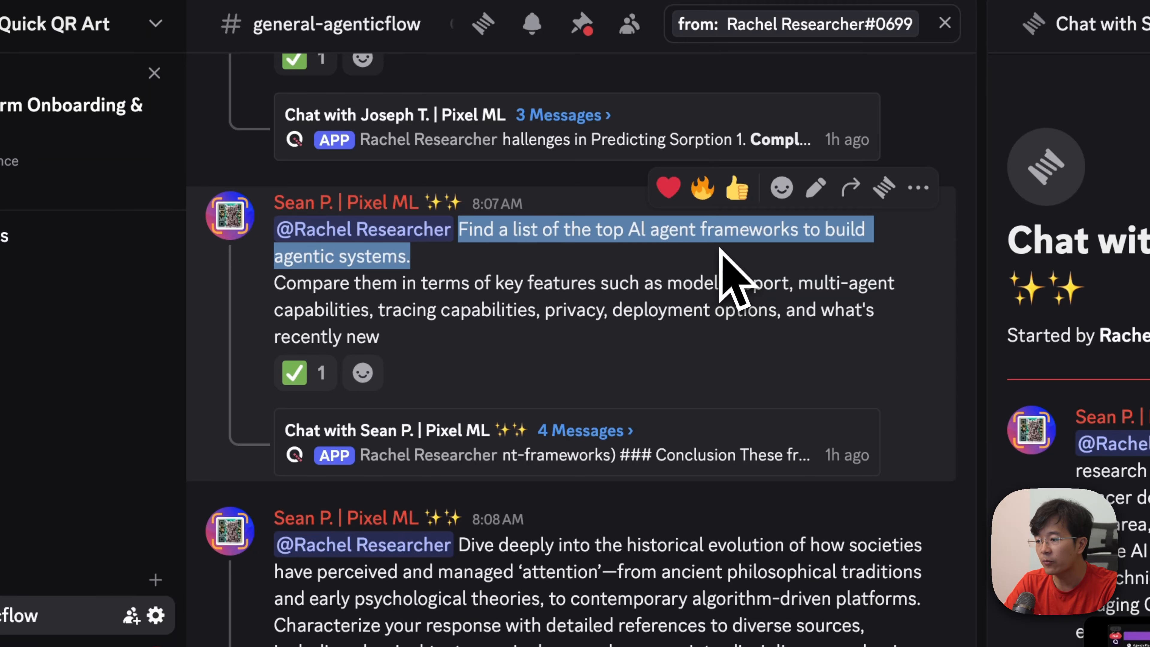
{"action": "left_click", "coordinate": [428, 285]}
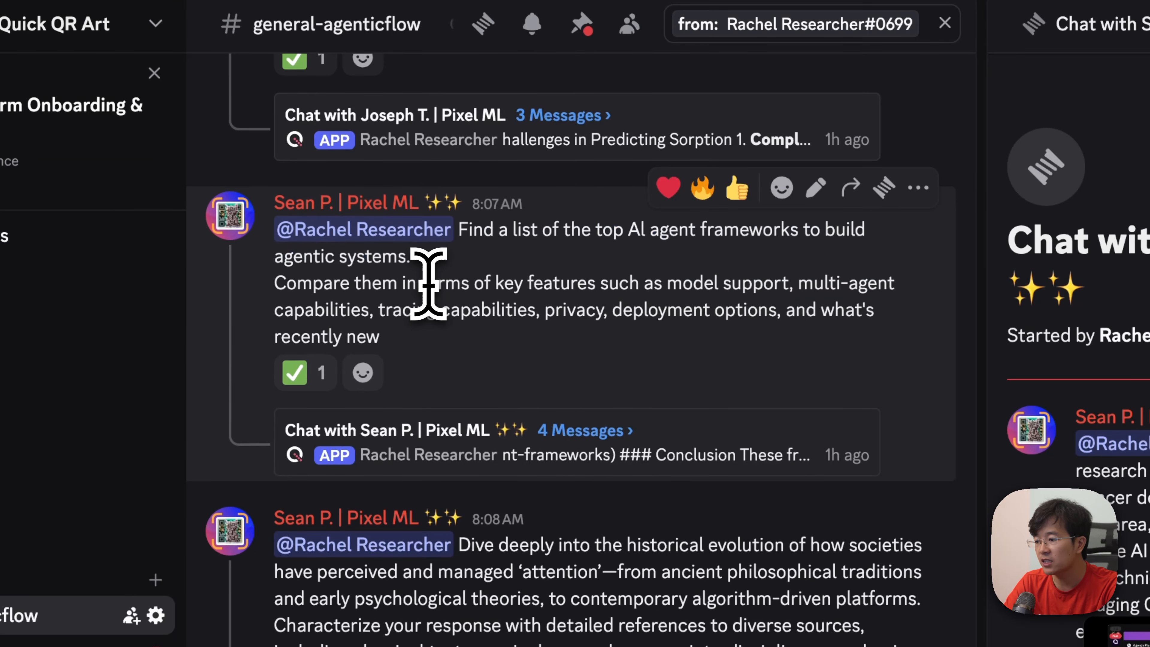
{"action": "left_click", "coordinate": [589, 434]}
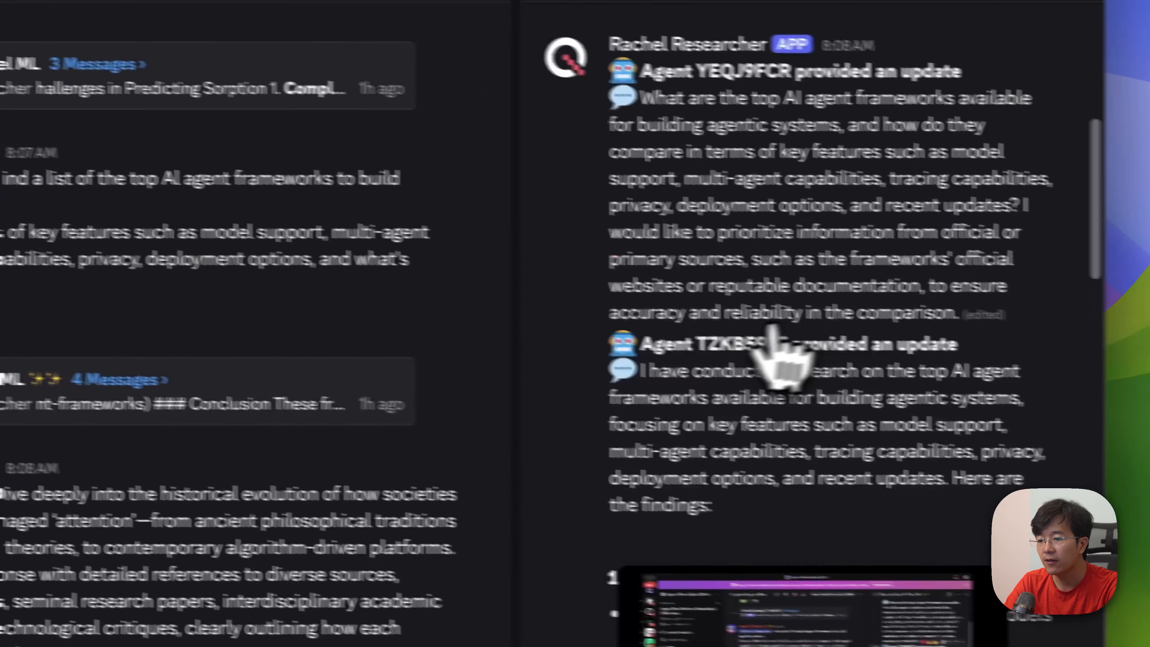
{"action": "scroll", "coordinate": [769, 272], "scroll_direction": "up", "scroll_amount": 5}
{"action": "scroll", "coordinate": [809, 385], "scroll_direction": "down", "scroll_amount": 1}
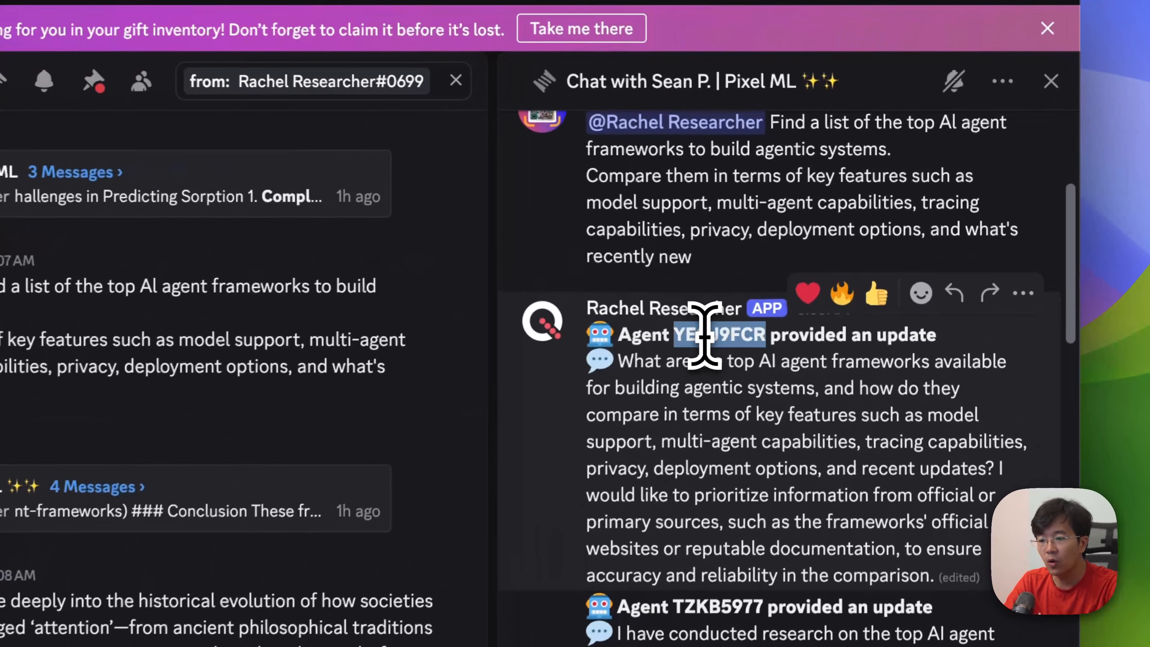
Step: Compare the original request with the rewritten question in agent YEQJ9FCR's update, including its instruction to prioritize official sources
{"action": "left_click_drag", "start_coordinate": [686, 333], "coordinate": [737, 334]}
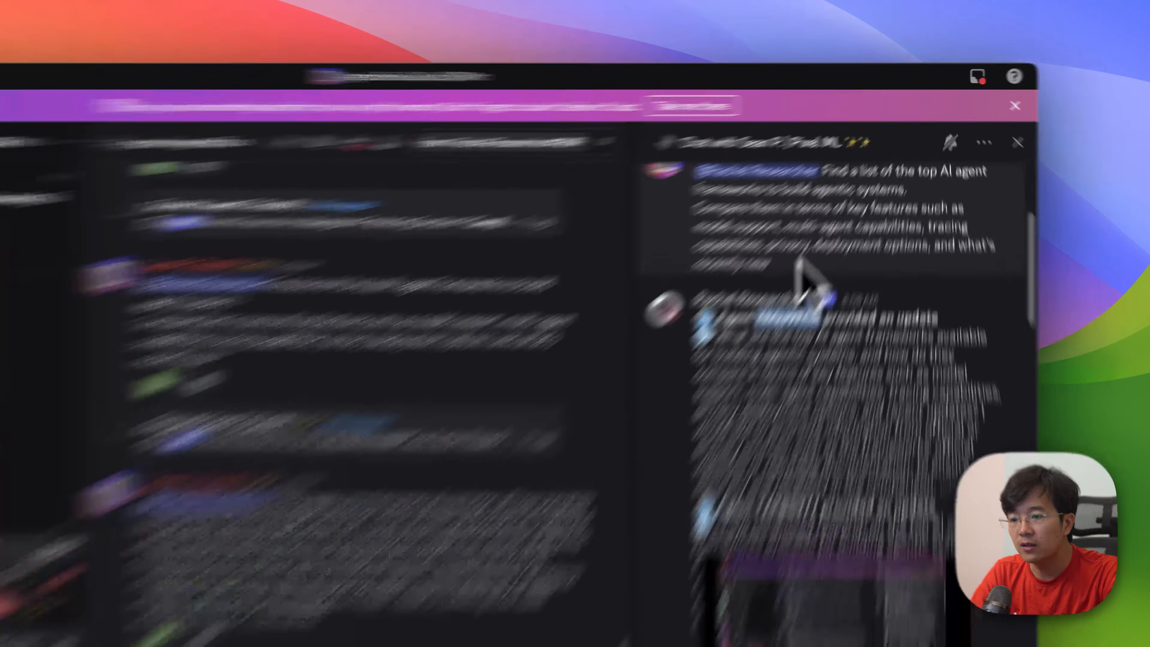
{"action": "left_click_drag", "start_coordinate": [825, 205], "coordinate": [862, 166]}
{"action": "left_click_drag", "start_coordinate": [771, 256], "coordinate": [771, 222]}
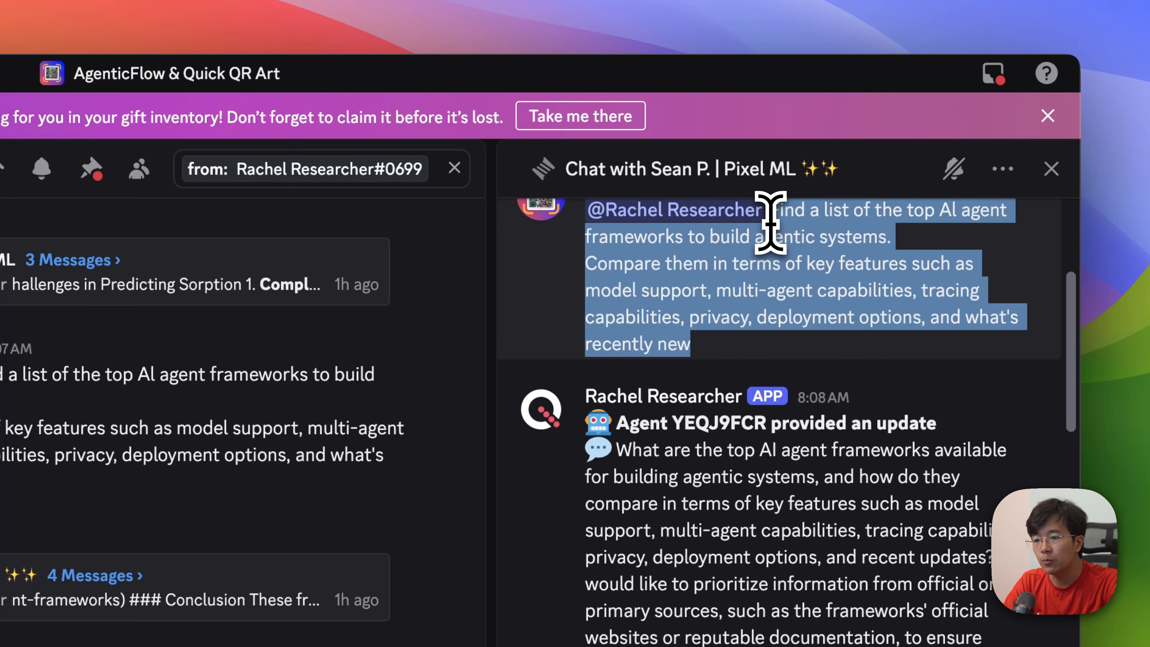
{"action": "scroll", "coordinate": [770, 226], "scroll_direction": "up", "scroll_amount": 1}
{"action": "scroll", "coordinate": [724, 371], "scroll_direction": "down", "scroll_amount": 4}
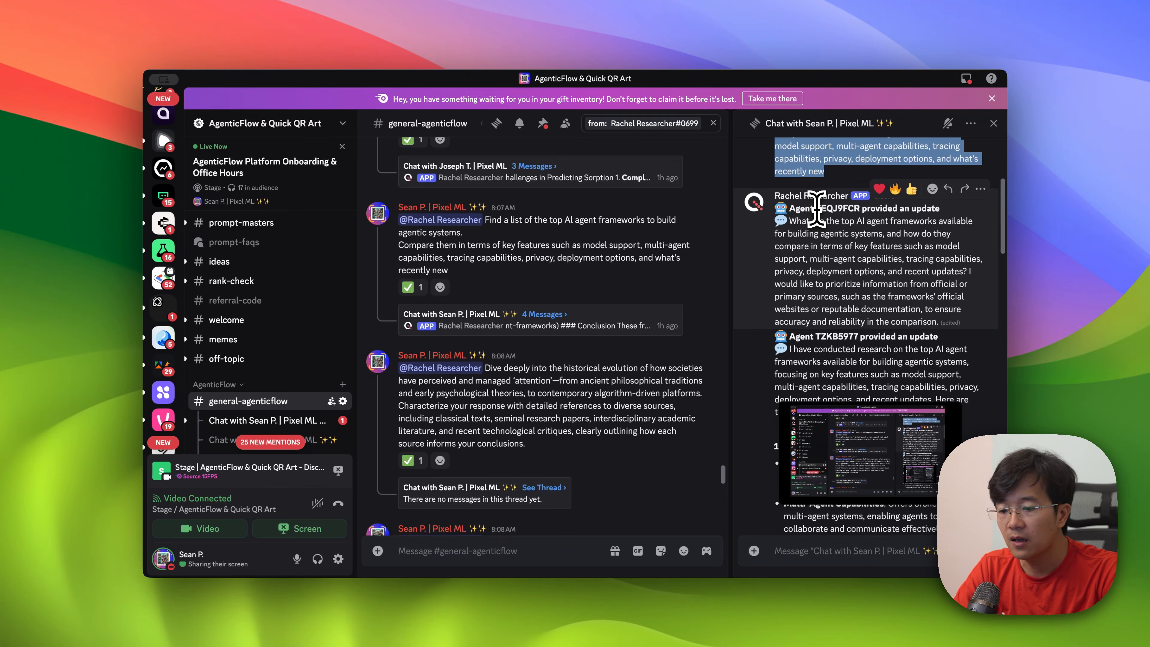
{"action": "left_click_drag", "start_coordinate": [793, 221], "coordinate": [951, 281]}
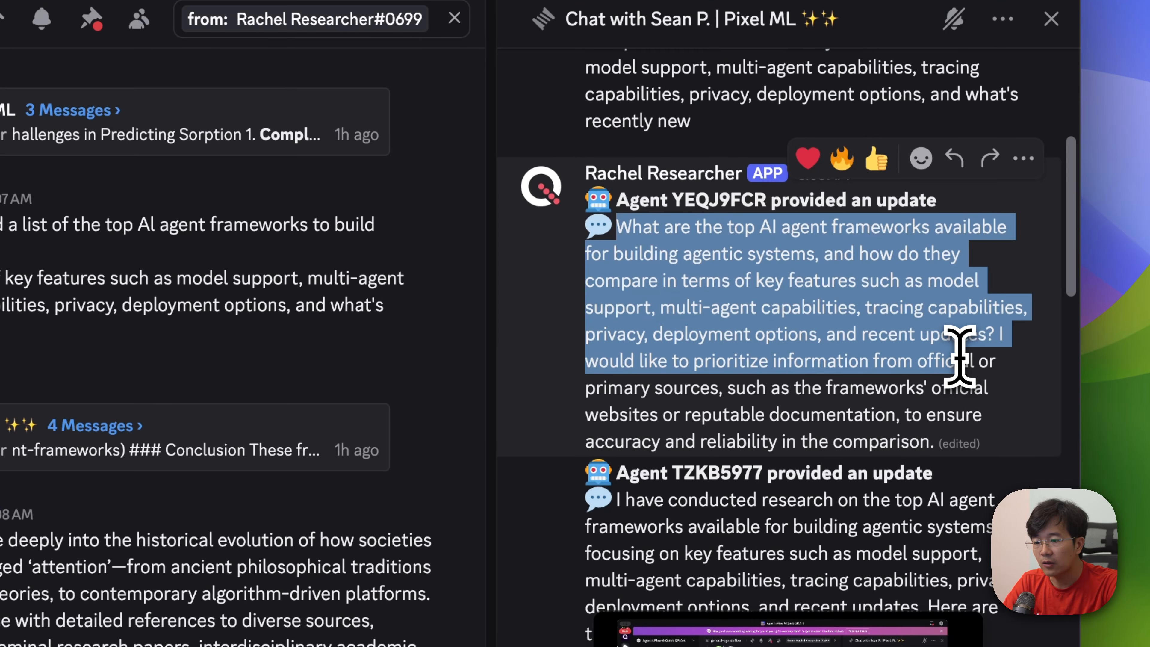
{"action": "left_click", "coordinate": [960, 355]}
{"action": "left_click_drag", "start_coordinate": [680, 361], "coordinate": [911, 442]}
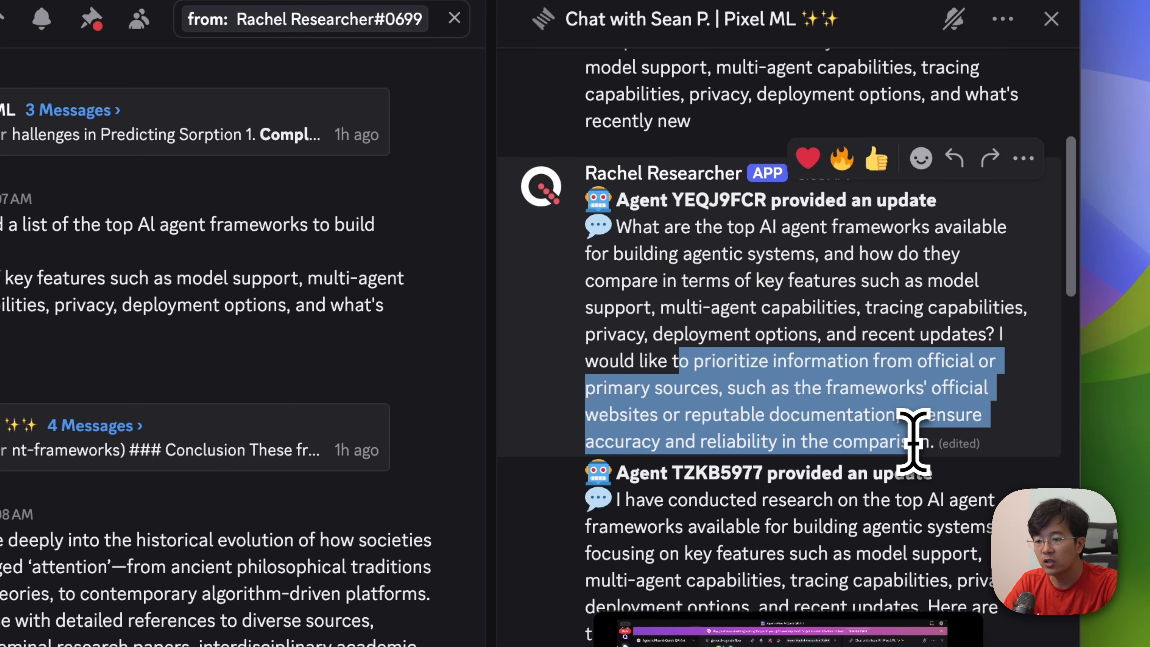
{"action": "left_click", "coordinate": [924, 441]}
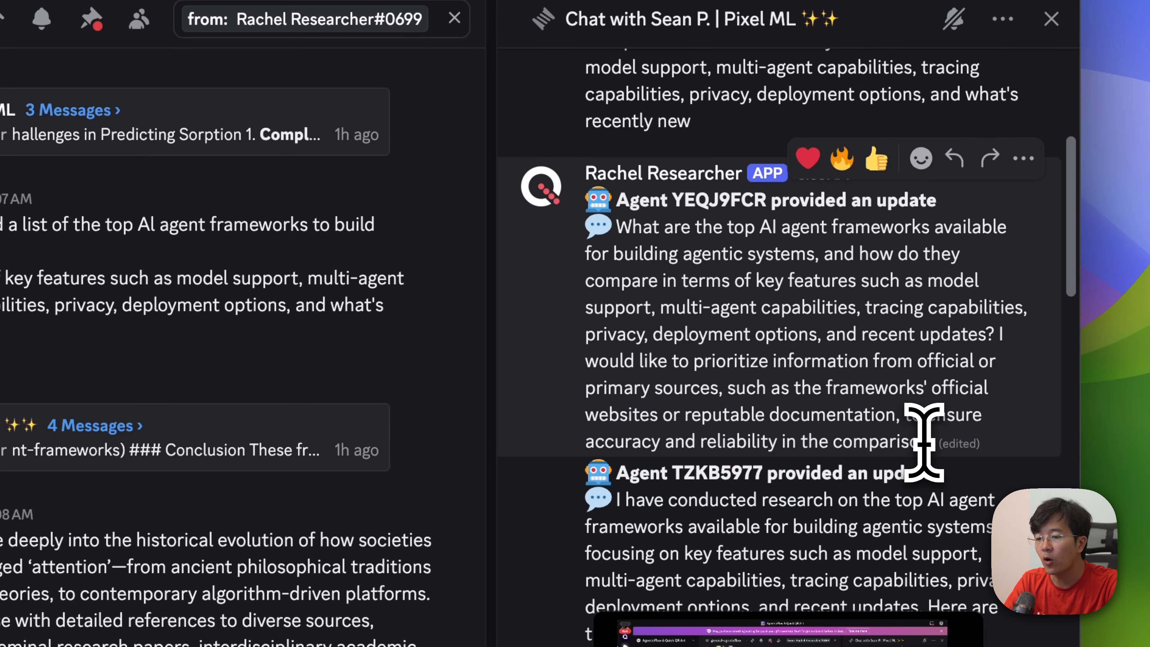
Step: Read agent TZKB5977's framework findings from the introduction through to the conclusion
{"action": "scroll", "coordinate": [924, 441], "scroll_direction": "down", "scroll_amount": 4}
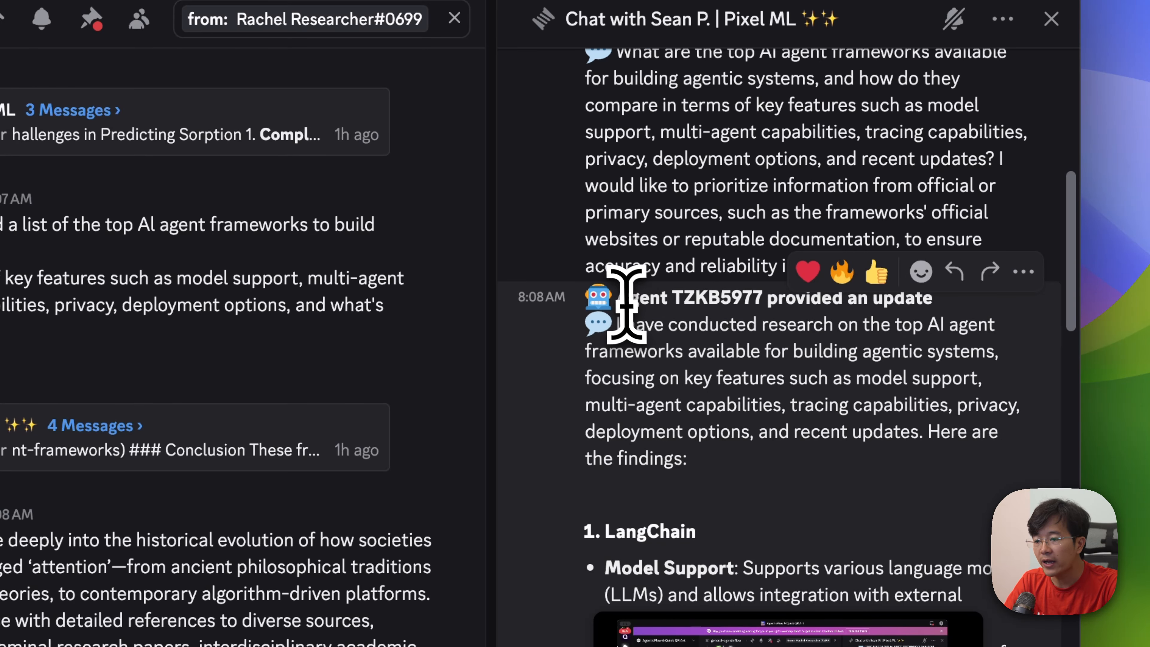
{"action": "left_click_drag", "start_coordinate": [617, 299], "coordinate": [778, 299]}
{"action": "left_click", "coordinate": [732, 390]}
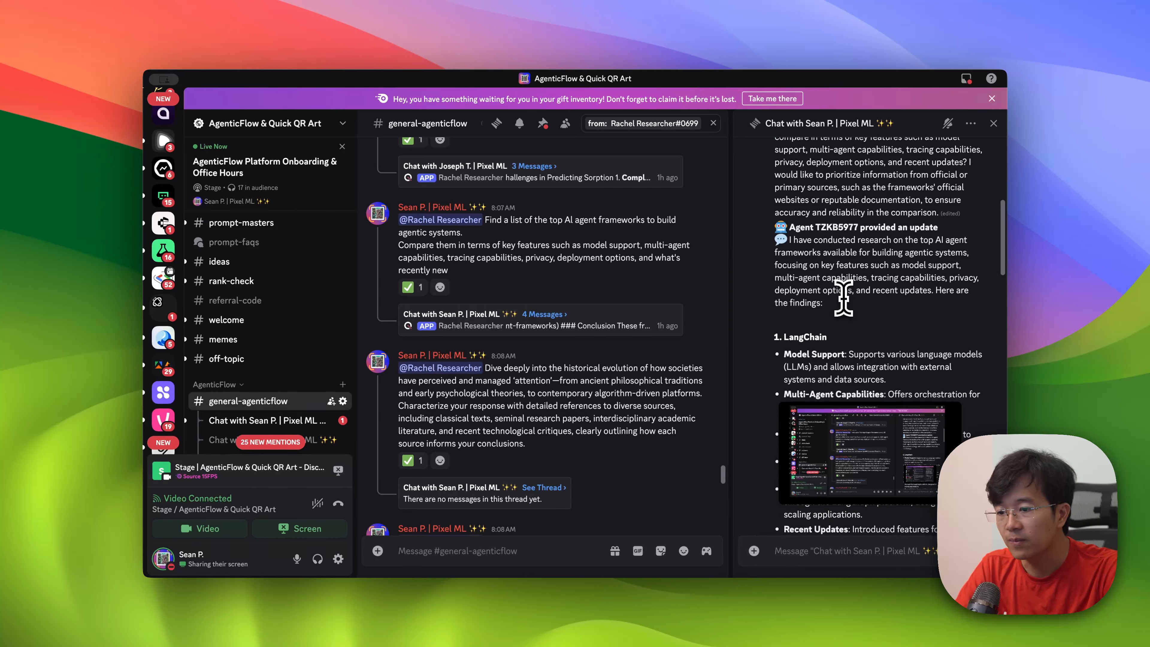
{"action": "scroll", "coordinate": [843, 297], "scroll_direction": "down", "scroll_amount": 10}
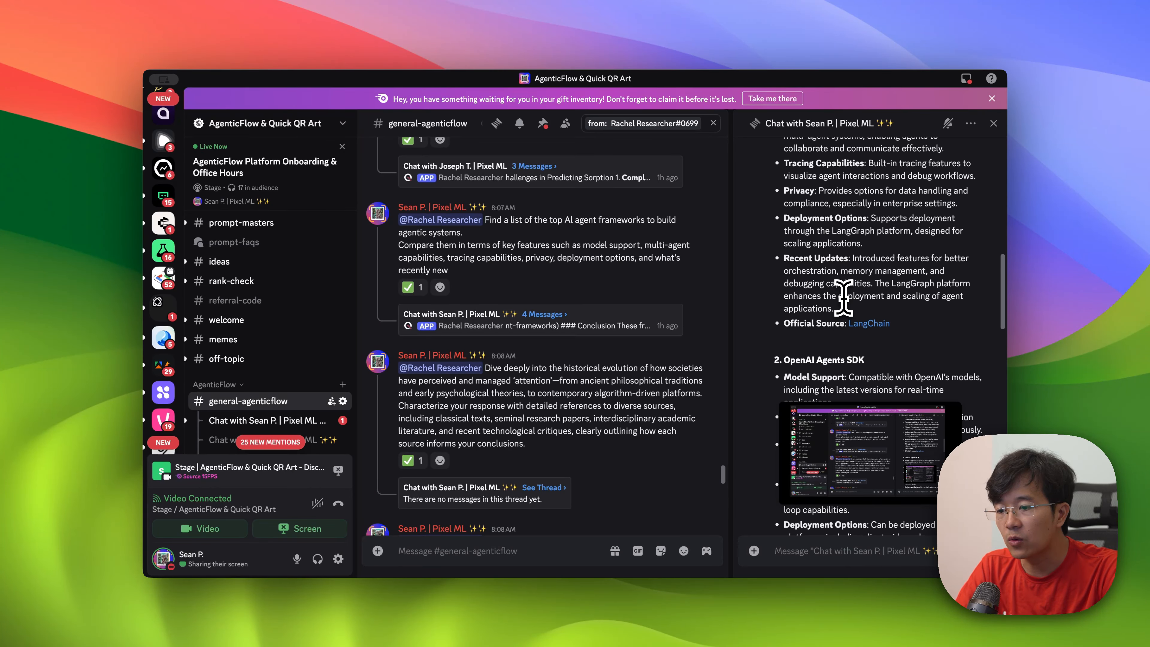
{"action": "scroll", "coordinate": [859, 322], "scroll_direction": "down", "scroll_amount": 15}
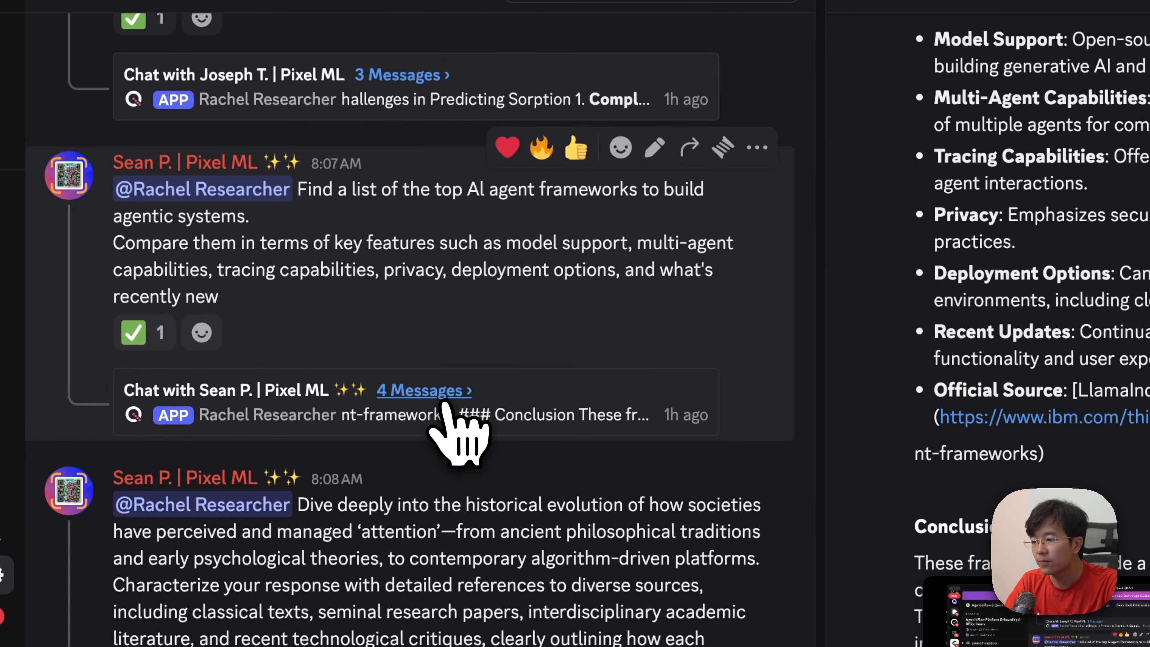
Step: Open the reply thread of the earlier Rachel Researcher request about mixed-gas sorption in glassy polymers
{"action": "scroll", "coordinate": [560, 333], "scroll_direction": "up", "scroll_amount": 3}
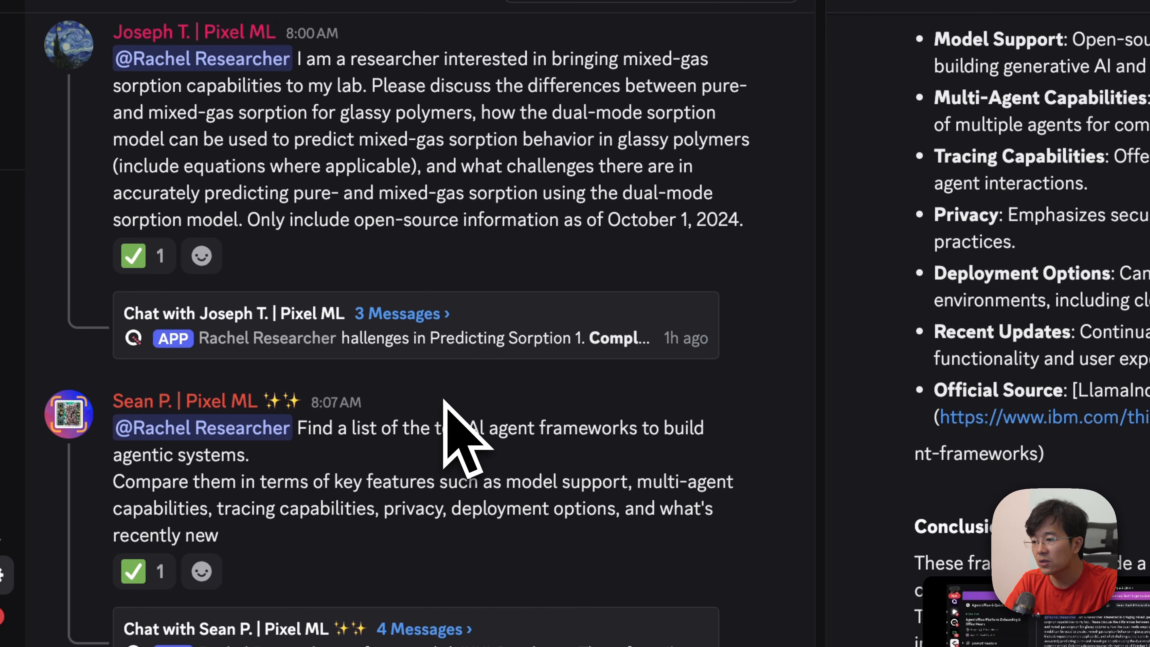
{"action": "left_click", "coordinate": [407, 316]}
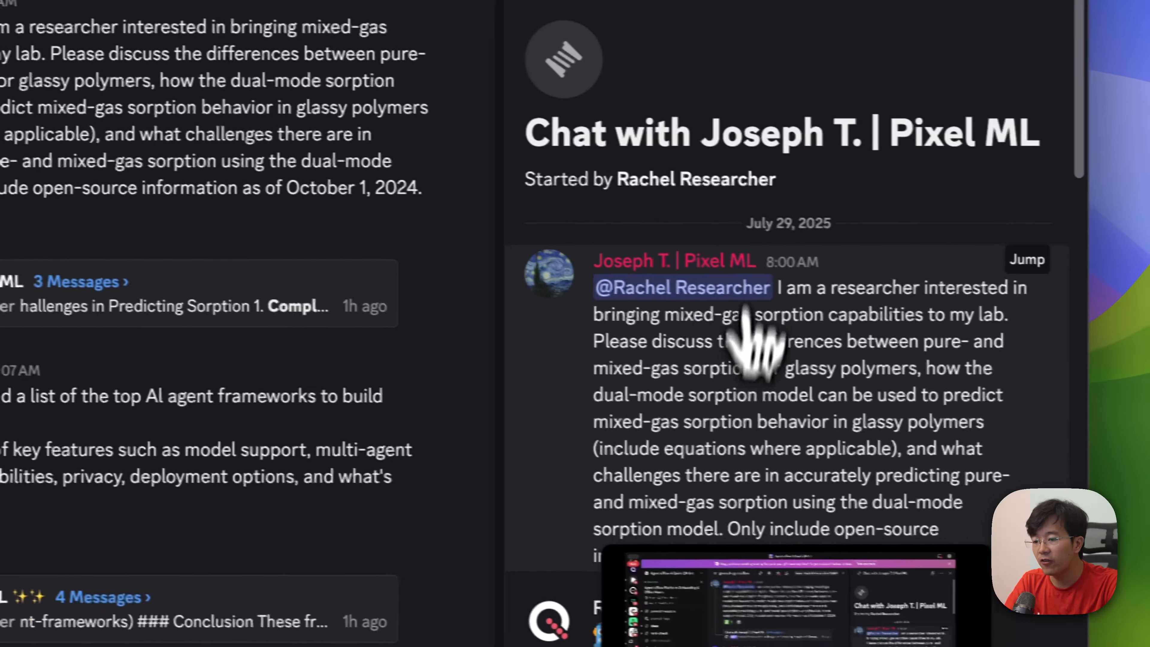
{"action": "scroll", "coordinate": [714, 434], "scroll_direction": "up", "scroll_amount": 2}
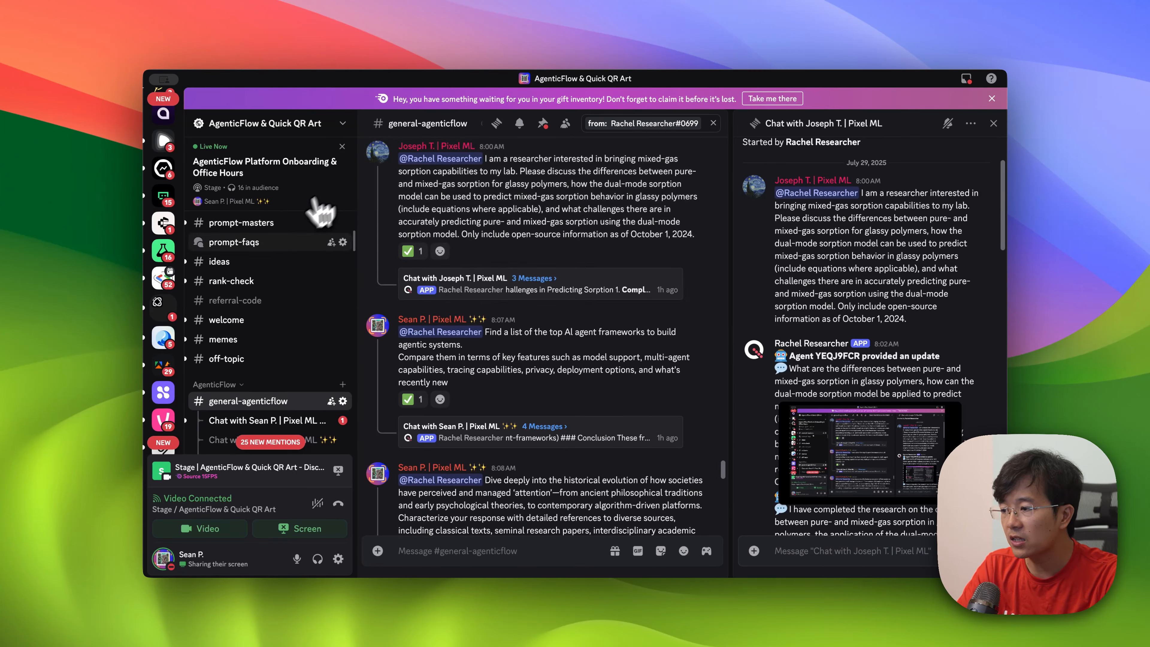
Step: Return to Discord, open the live stage channel and change its stream to the Excalidraw browser window
{"action": "scroll", "coordinate": [290, 236], "scroll_direction": "up", "scroll_amount": 5}
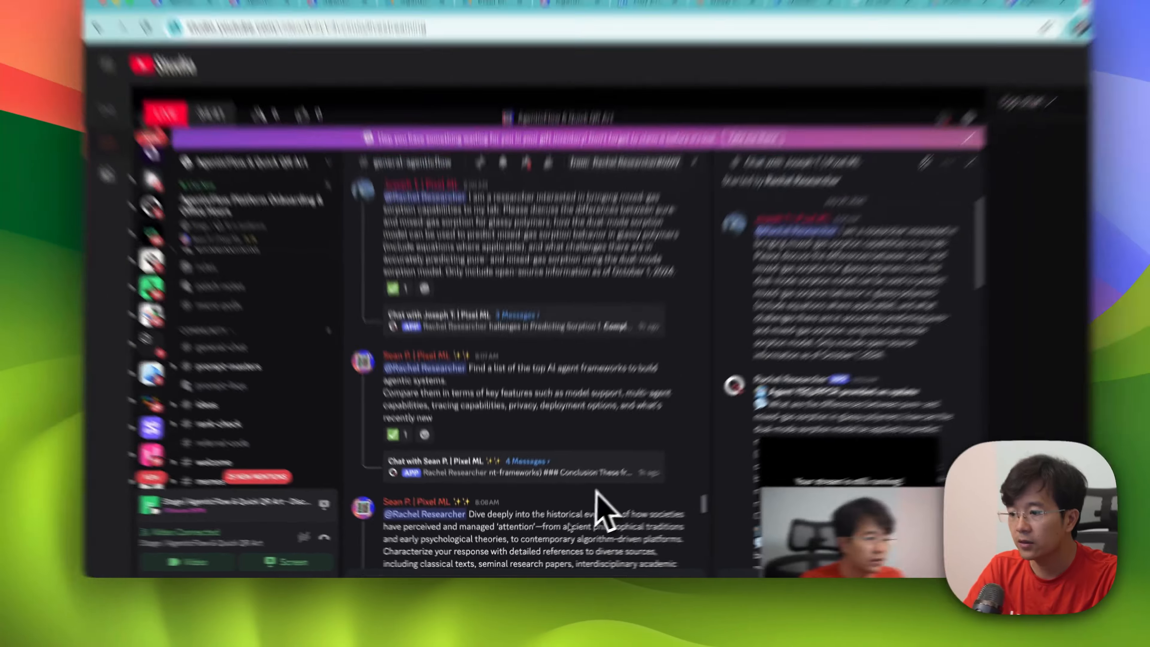
{"action": "key", "text": "super+Tab"}
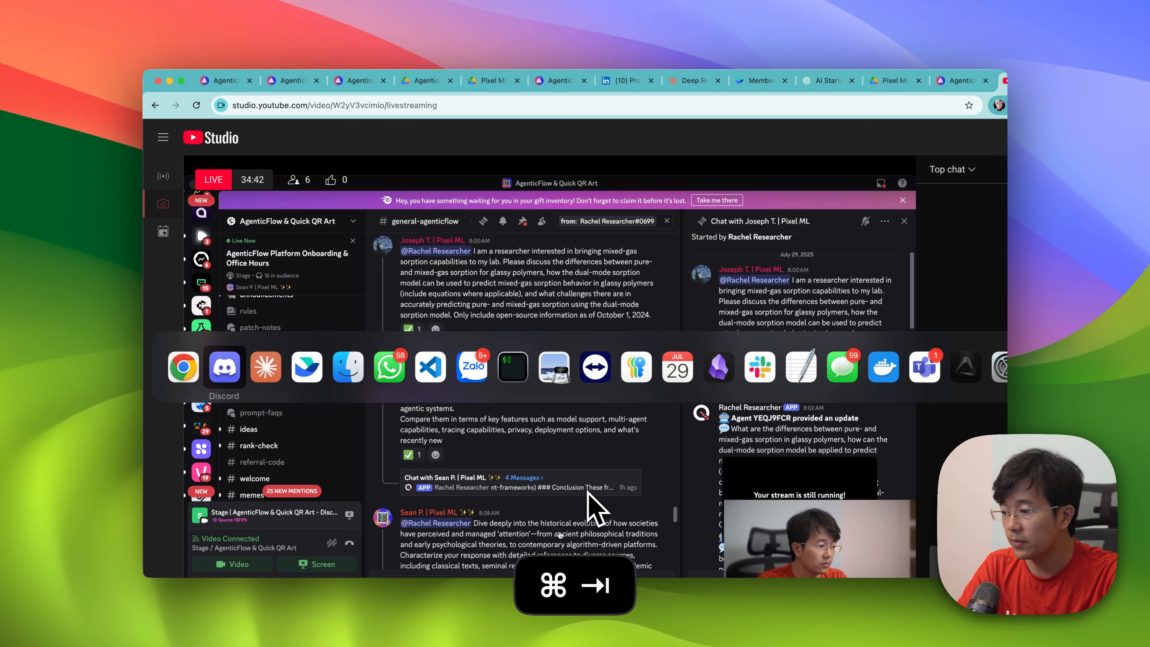
{"action": "scroll", "coordinate": [276, 309], "scroll_direction": "up", "scroll_amount": 5}
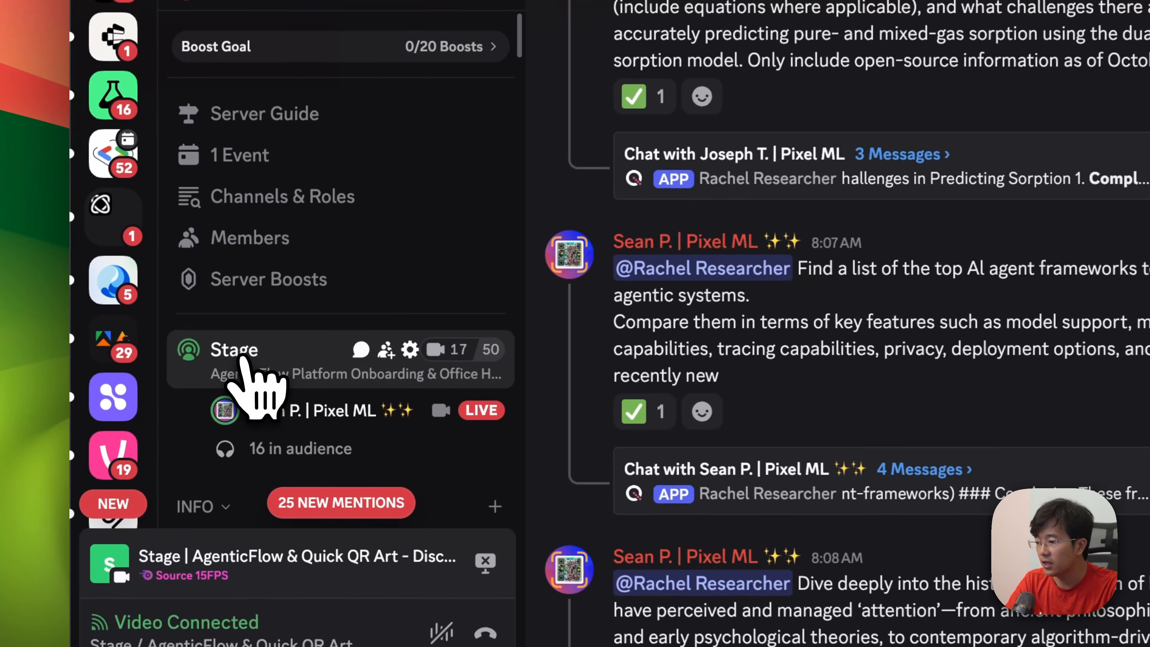
{"action": "left_click", "coordinate": [220, 369]}
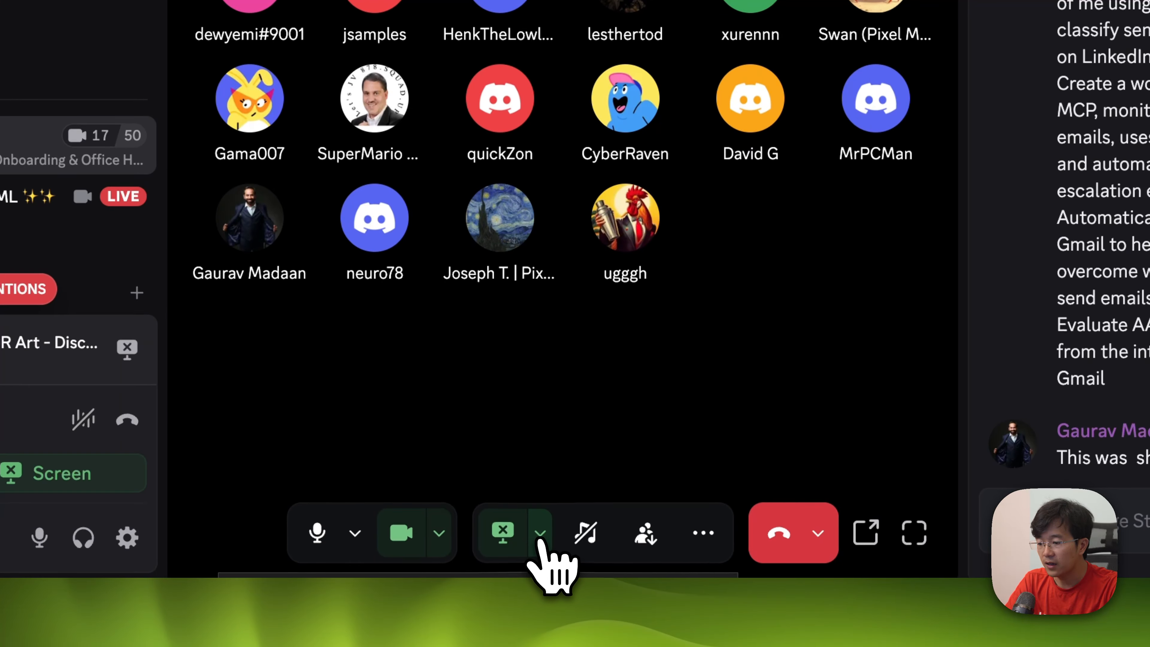
{"action": "left_click", "coordinate": [540, 567]}
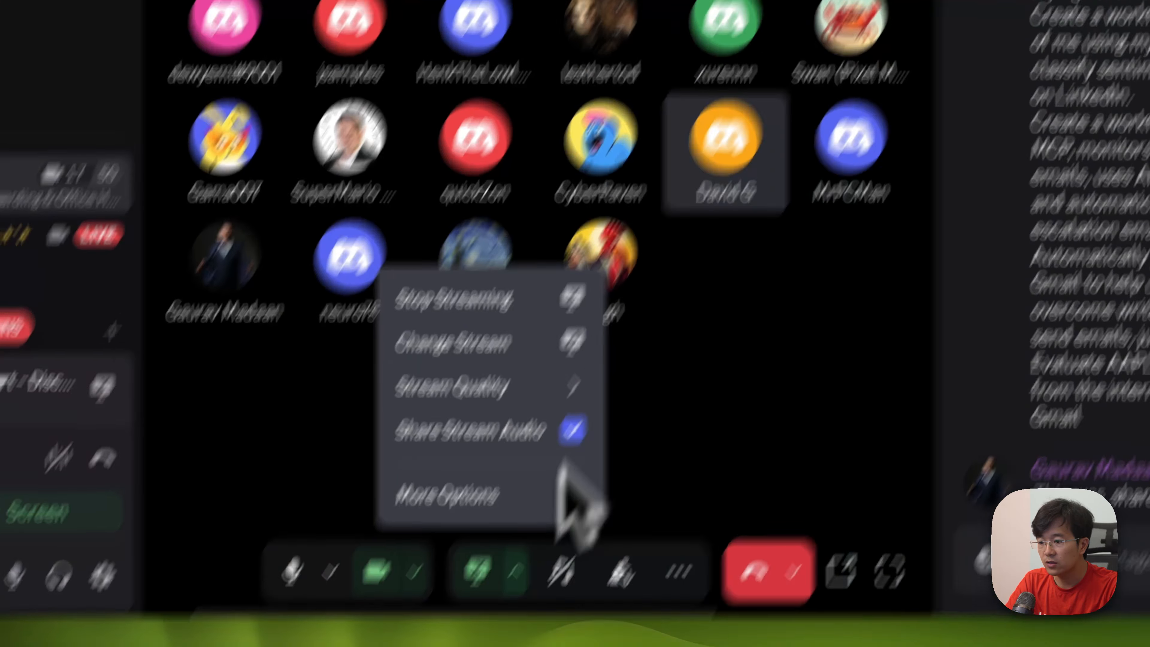
{"action": "left_click", "coordinate": [487, 454]}
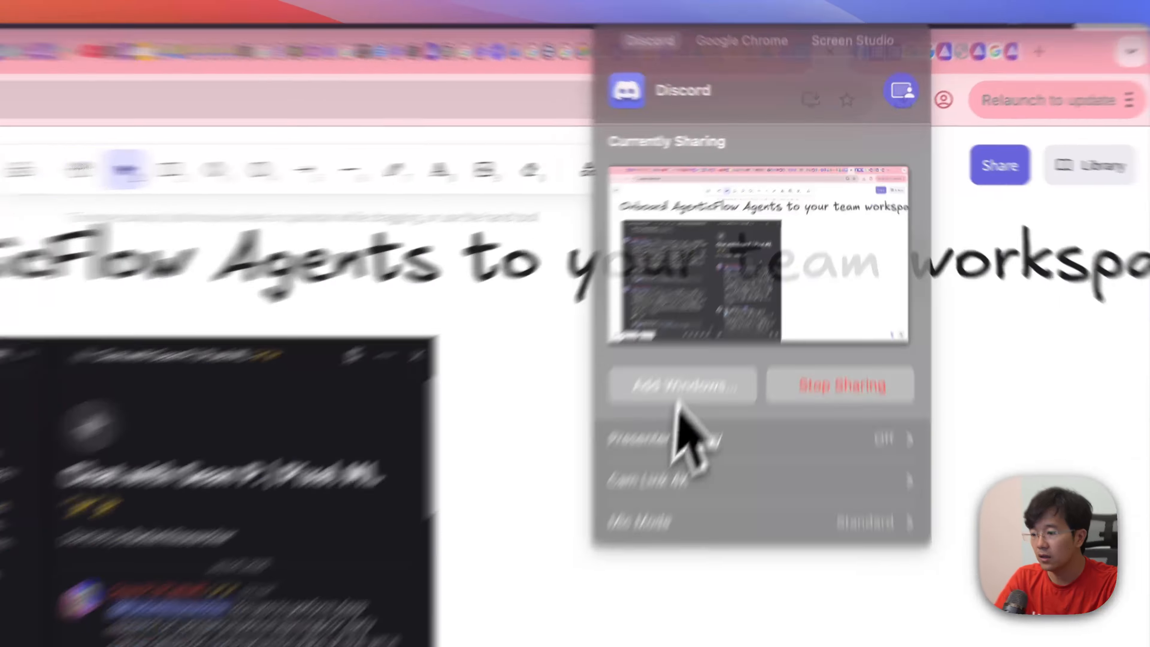
Step: Review the board's section on onboarding AgenticFlow agents and multi-agents to a team workspace, and select the Discord logo
{"action": "scroll", "coordinate": [487, 324], "scroll_direction": "down", "scroll_amount": 10}
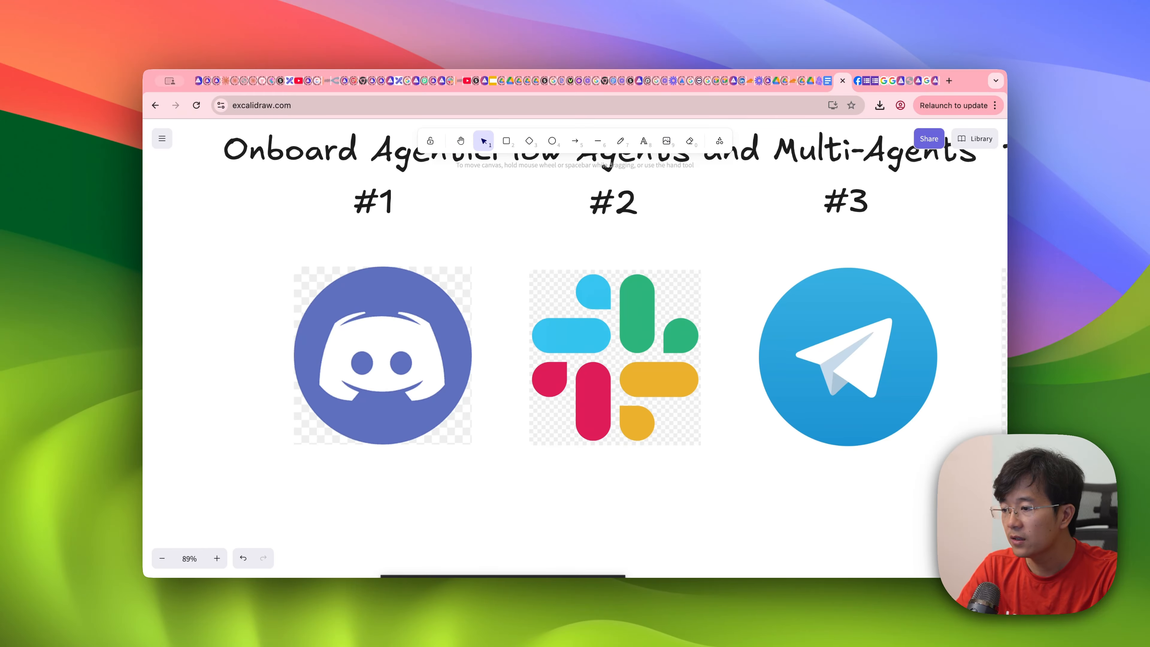
{"action": "scroll", "coordinate": [527, 300], "scroll_direction": "down", "scroll_amount": 3}
{"action": "scroll", "coordinate": [528, 300], "scroll_direction": "right", "scroll_amount": 2}
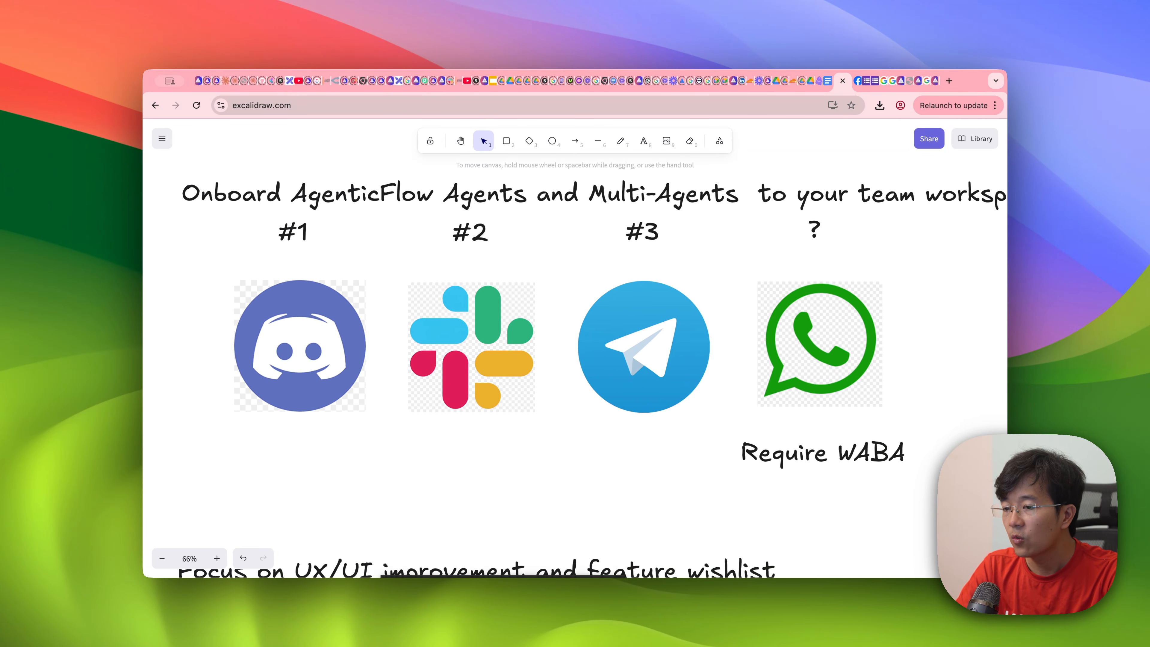
{"action": "scroll", "coordinate": [552, 302], "scroll_direction": "down", "scroll_amount": 1}
{"action": "scroll", "coordinate": [552, 301], "scroll_direction": "up", "scroll_amount": 1}
{"action": "scroll", "coordinate": [552, 301], "scroll_direction": "right", "scroll_amount": 1}
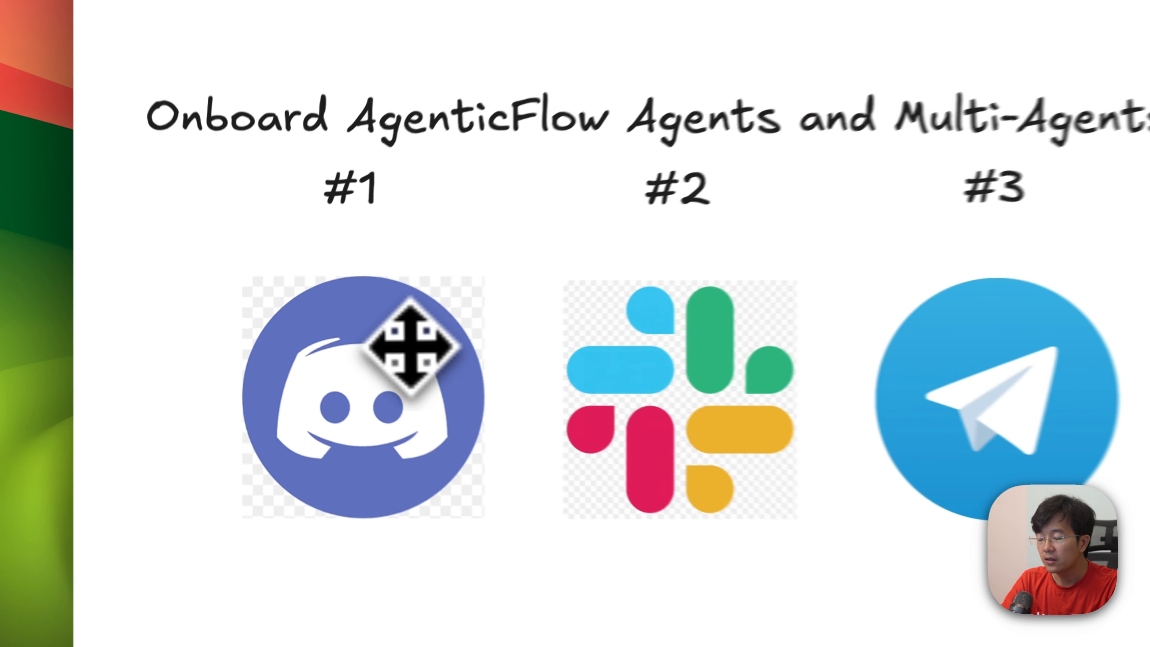
{"action": "left_click", "coordinate": [306, 350]}
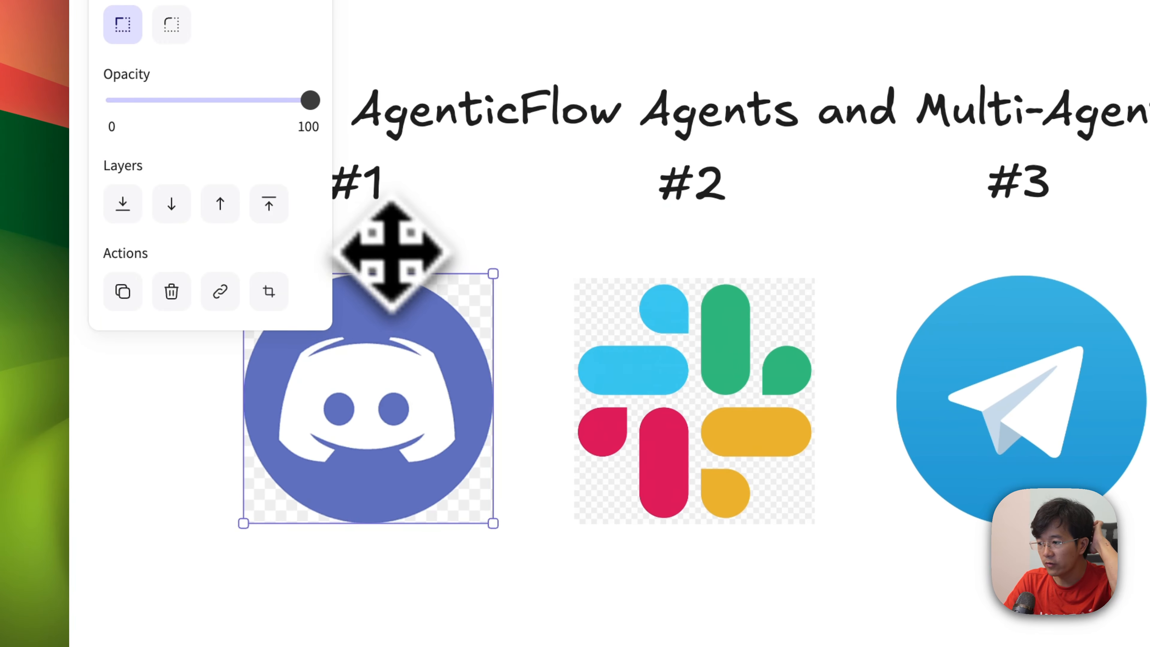
Step: Duplicate the #1 label, place the copy below the Discord logo and change its text to "Publish"
{"action": "left_click", "coordinate": [359, 212]}
{"action": "left_click", "coordinate": [437, 235]}
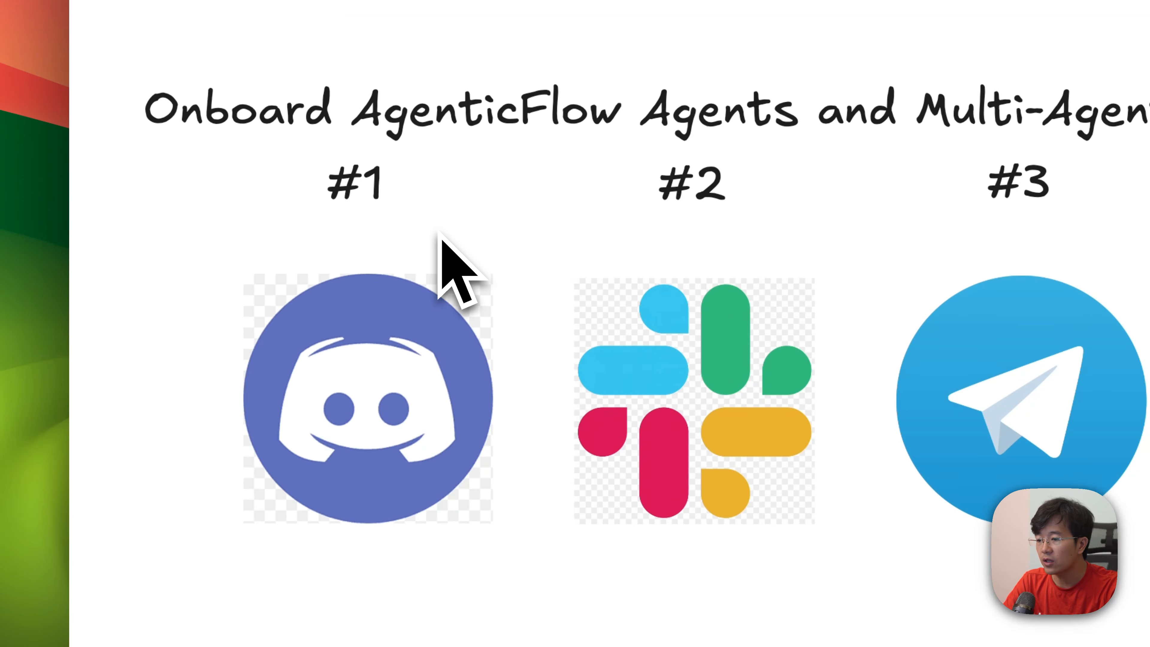
{"action": "left_click", "coordinate": [378, 193]}
{"action": "key", "text": "super+c"}
{"action": "key", "text": "super+v"}
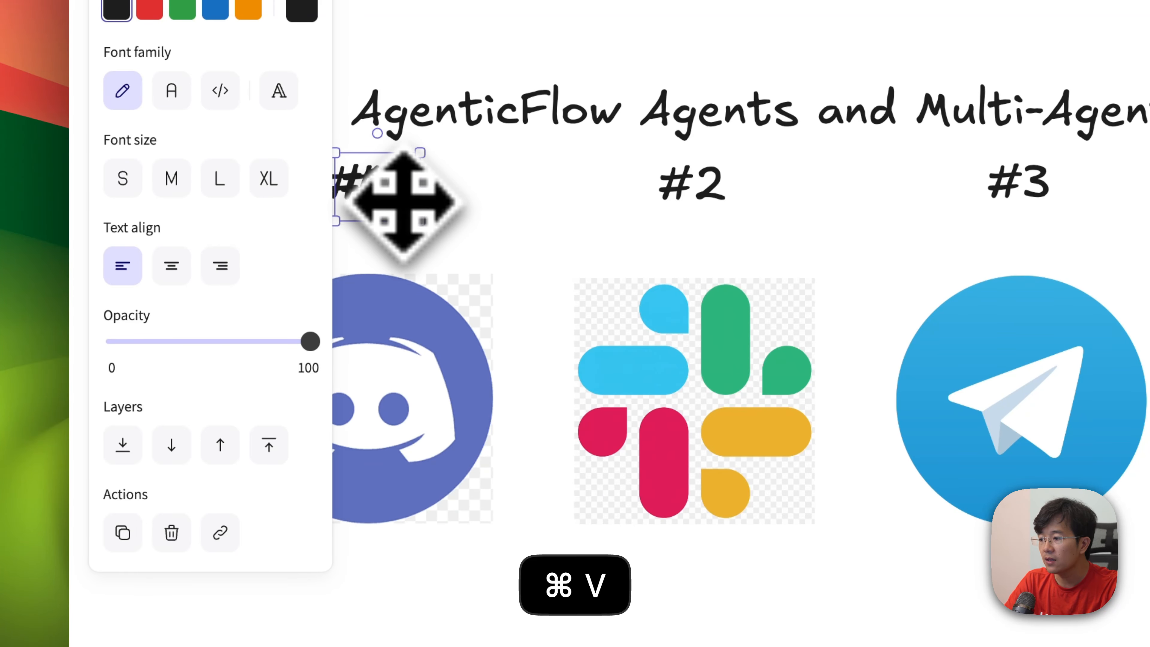
{"action": "left_click_drag", "start_coordinate": [398, 206], "coordinate": [476, 636]}
{"action": "double_click", "coordinate": [427, 470]}
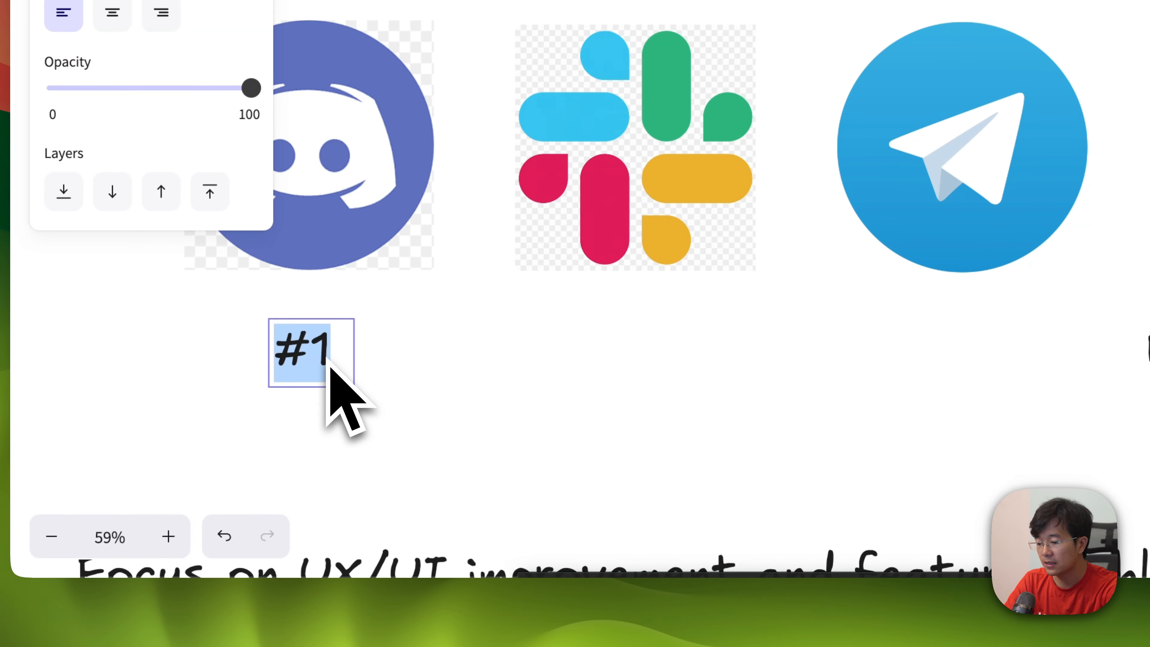
{"action": "type", "text": "Publish"}
{"action": "left_click", "coordinate": [546, 403]}
Step: Widen the Publish text box so the word fits on one line, and reposition it beneath the Discord logo
{"action": "left_click", "coordinate": [342, 379]}
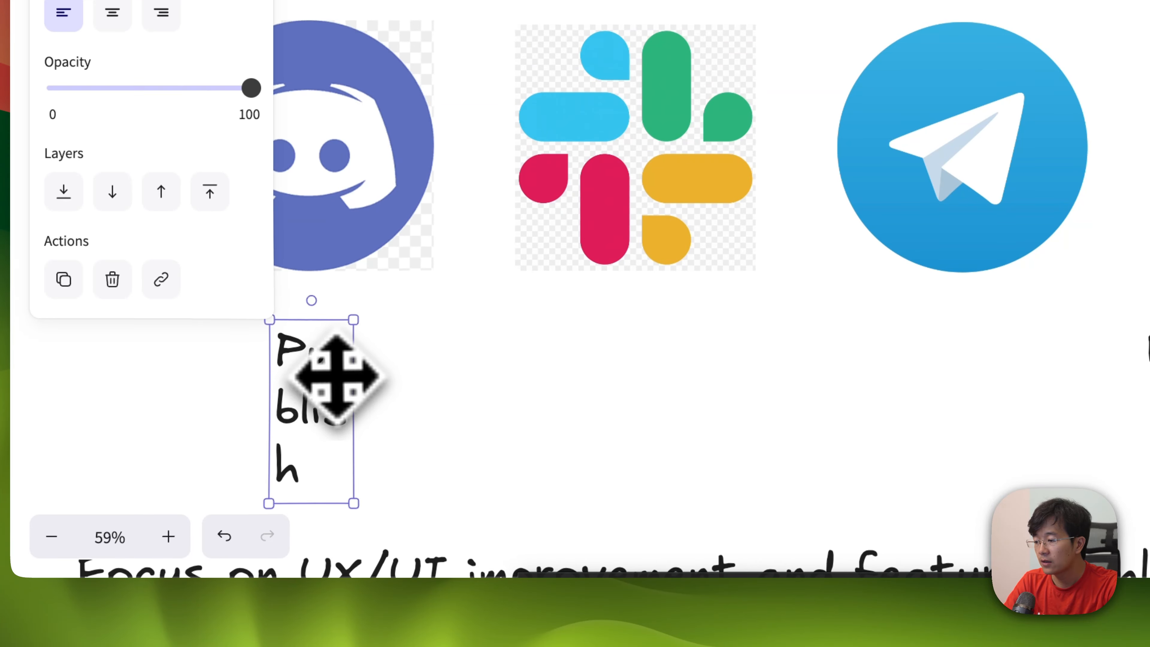
{"action": "left_click_drag", "start_coordinate": [351, 391], "coordinate": [518, 416]}
{"action": "left_click_drag", "start_coordinate": [400, 372], "coordinate": [339, 380]}
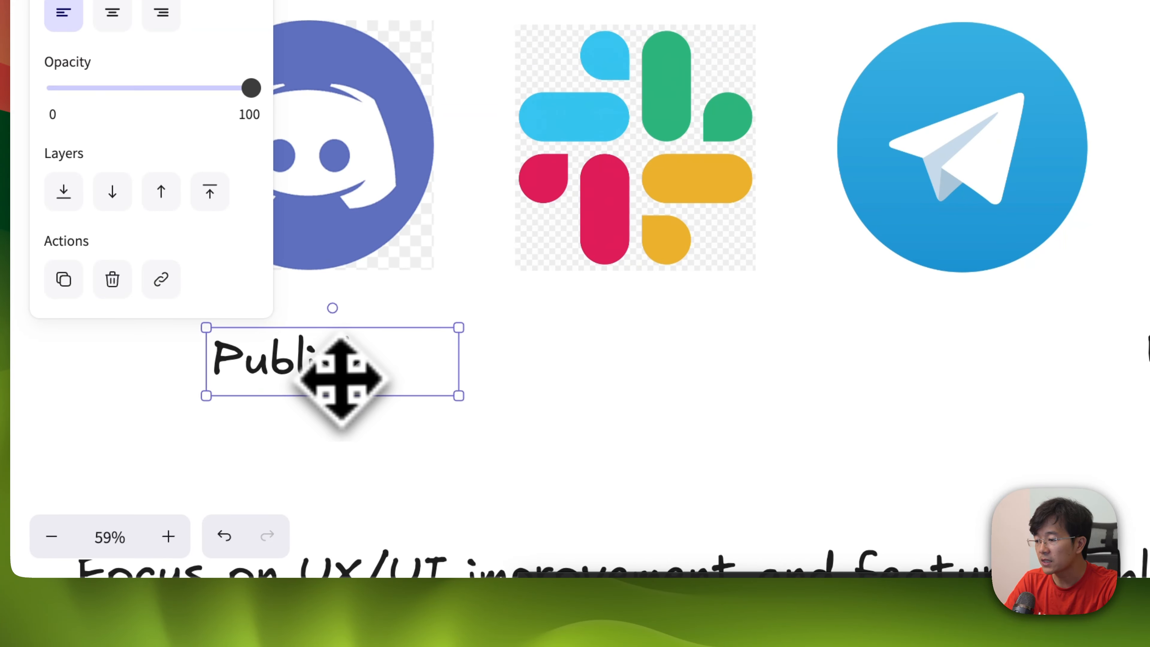
Step: Add the list lines "- Bot Token" and "- Name" under Publish in the same text box
{"action": "scroll", "coordinate": [660, 432], "scroll_direction": "left", "scroll_amount": 3}
{"action": "scroll", "coordinate": [635, 417], "scroll_direction": "down", "scroll_amount": 2}
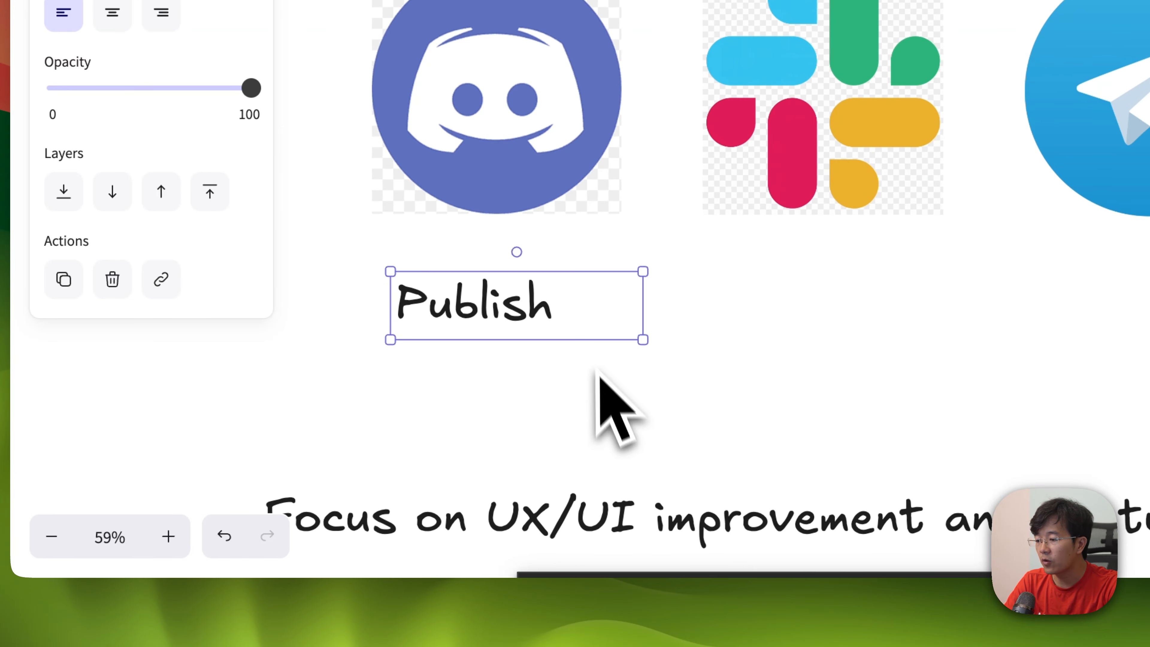
{"action": "double_click", "coordinate": [554, 317]}
{"action": "key", "text": "Right"}
{"action": "key", "text": "Return"}
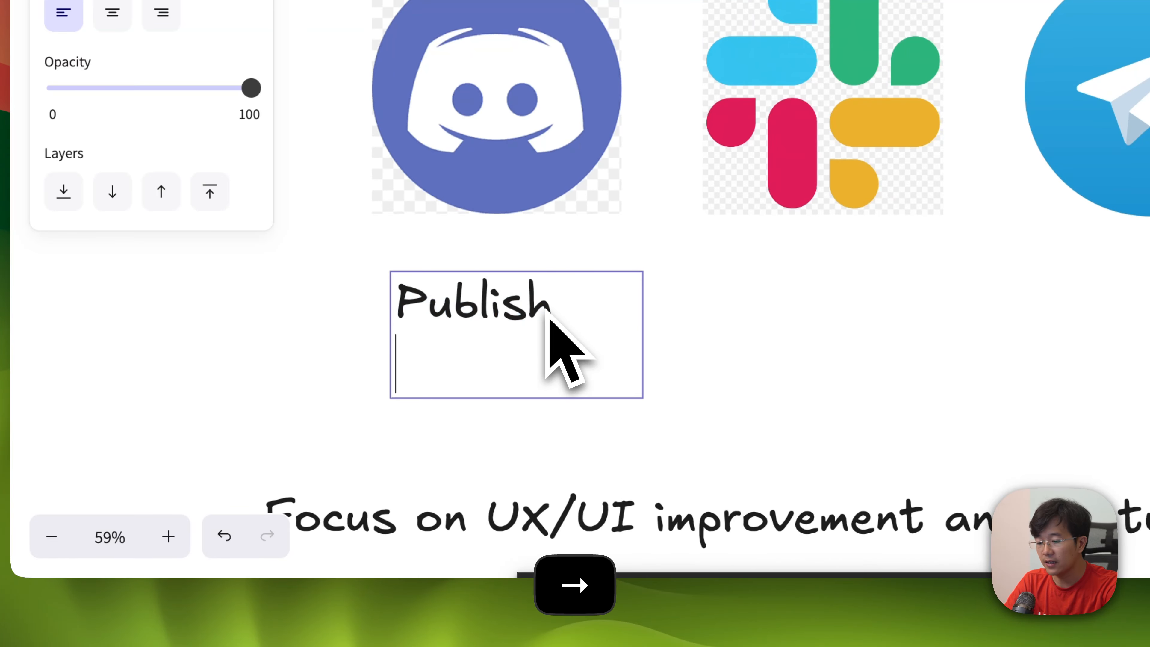
{"action": "type", "text": "- Bot Token "}
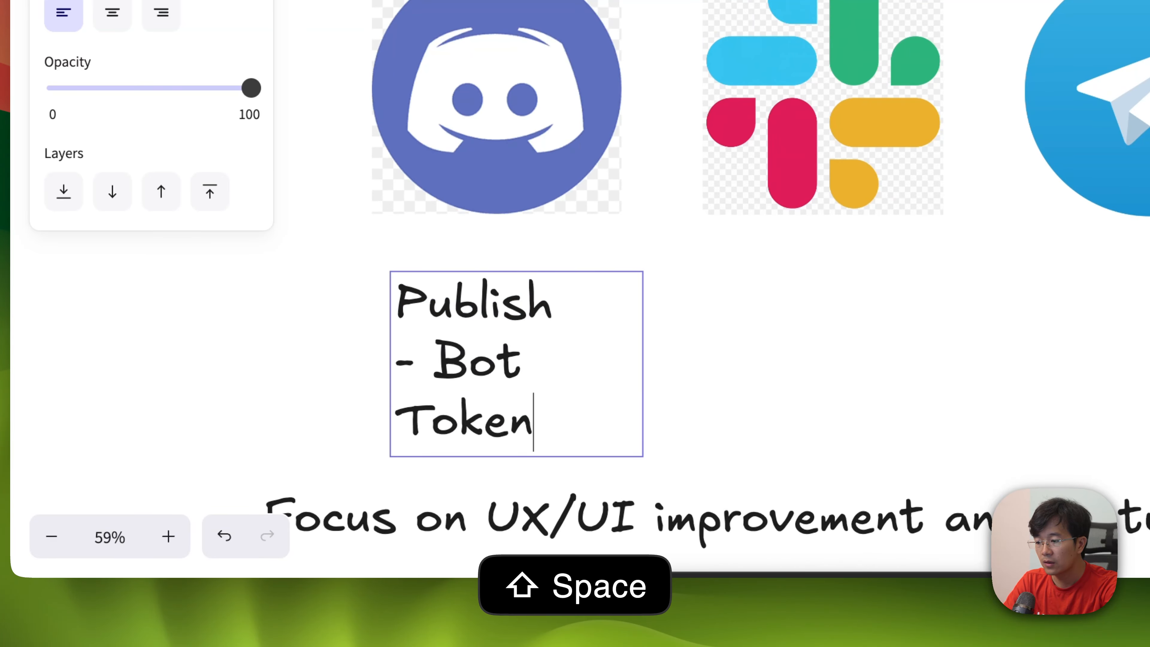
{"action": "type", "text": "- Name"}
{"action": "key", "text": "Escape"}
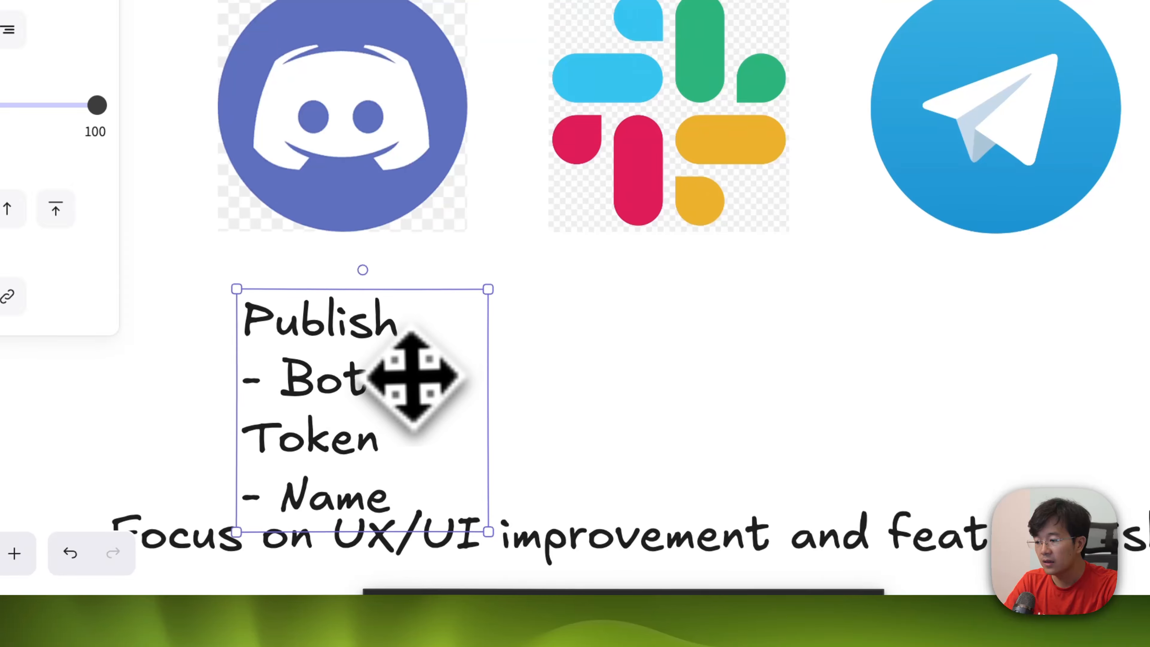
Step: Widen the Publish list so "- Bot Token" fits on one line, and align it with the Discord logo's edge
{"action": "left_click_drag", "start_coordinate": [481, 399], "coordinate": [611, 403]}
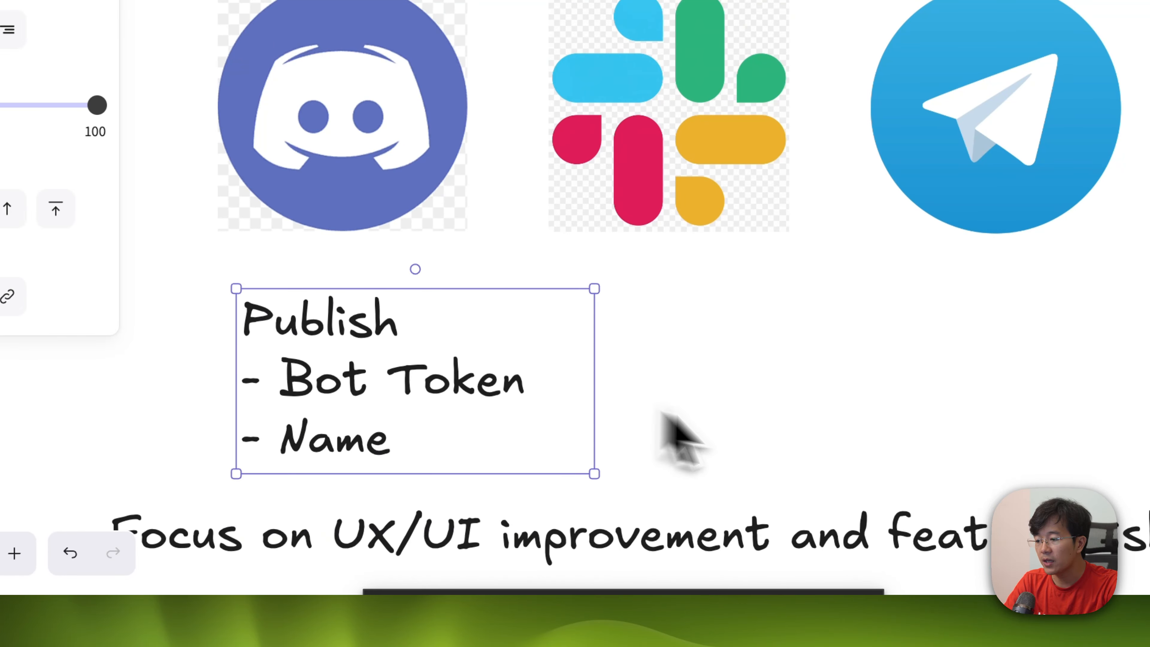
{"action": "left_click", "coordinate": [670, 413]}
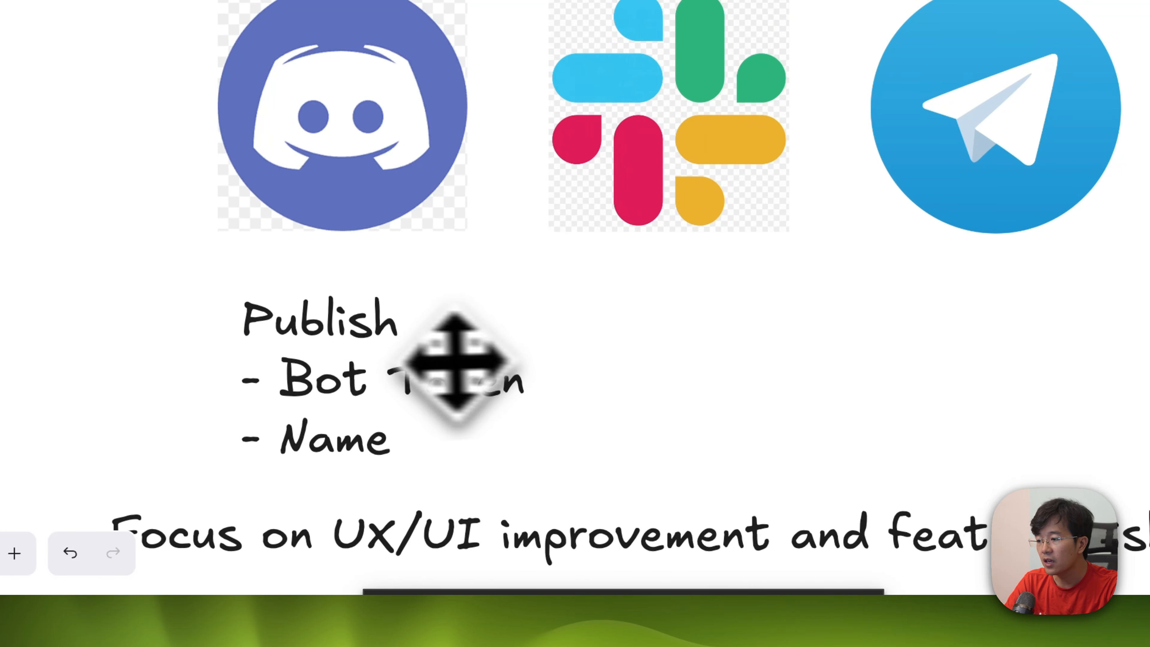
{"action": "left_click_drag", "start_coordinate": [372, 356], "coordinate": [347, 342]}
{"action": "left_click", "coordinate": [726, 380]}
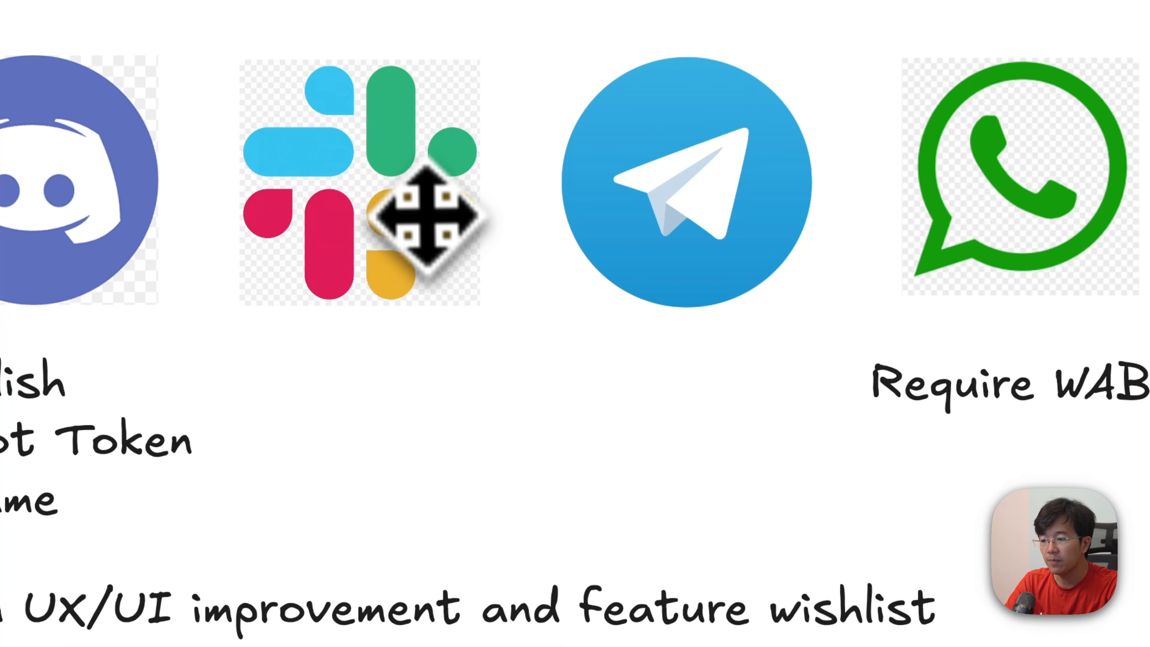
Step: Go through the Slack, Telegram and WhatsApp entries, including the Require WABA note and the question mark above the WhatsApp logo
{"action": "left_click", "coordinate": [732, 126]}
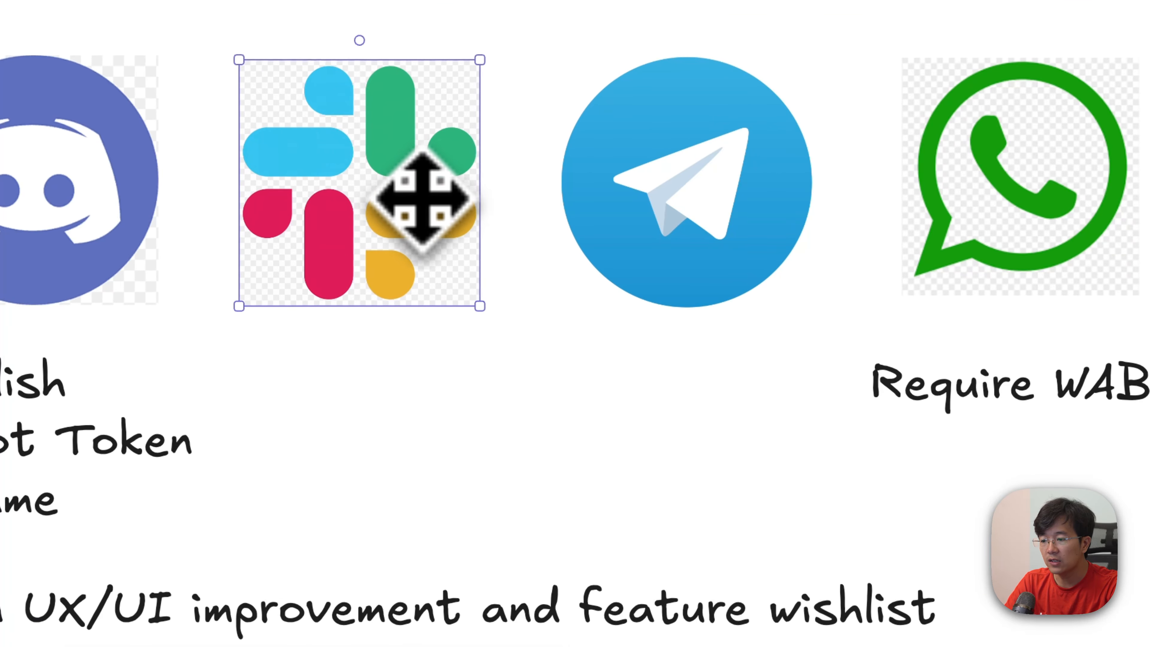
{"action": "left_click", "coordinate": [688, 185]}
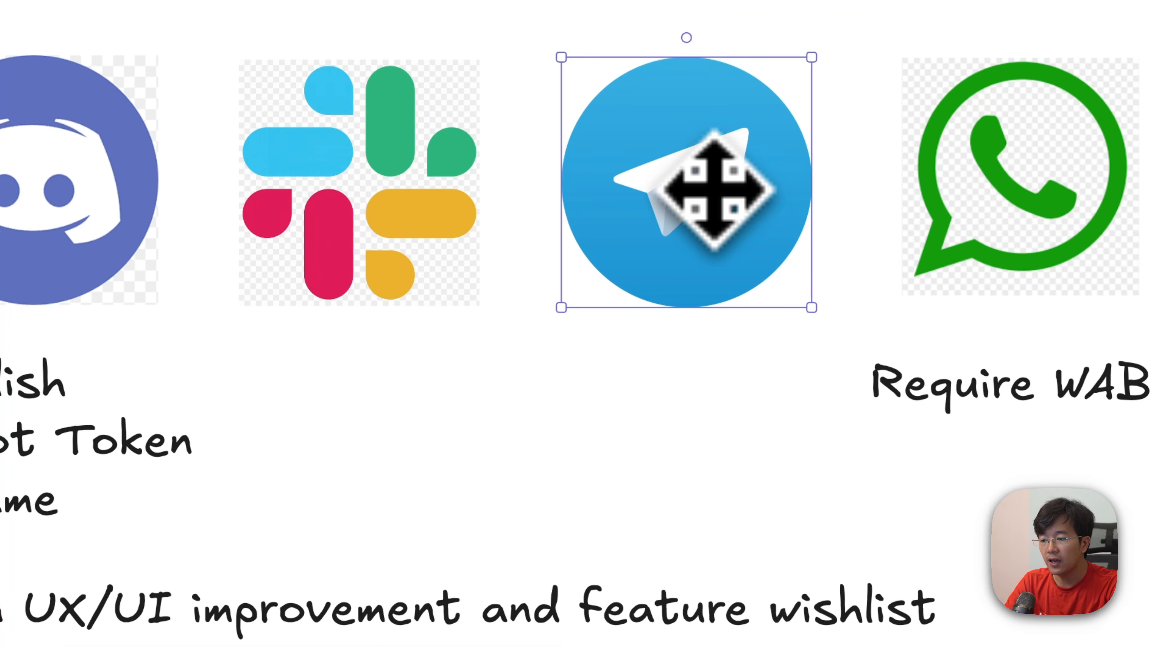
{"action": "left_click", "coordinate": [434, 458]}
{"action": "left_click", "coordinate": [983, 212]}
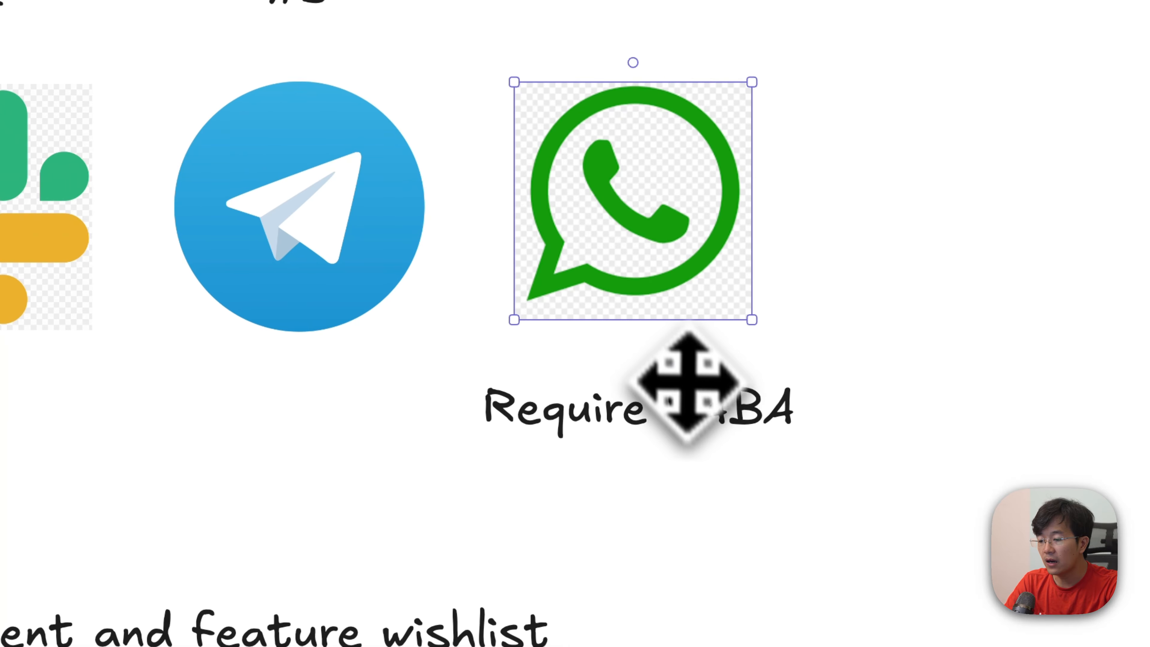
{"action": "left_click", "coordinate": [689, 392]}
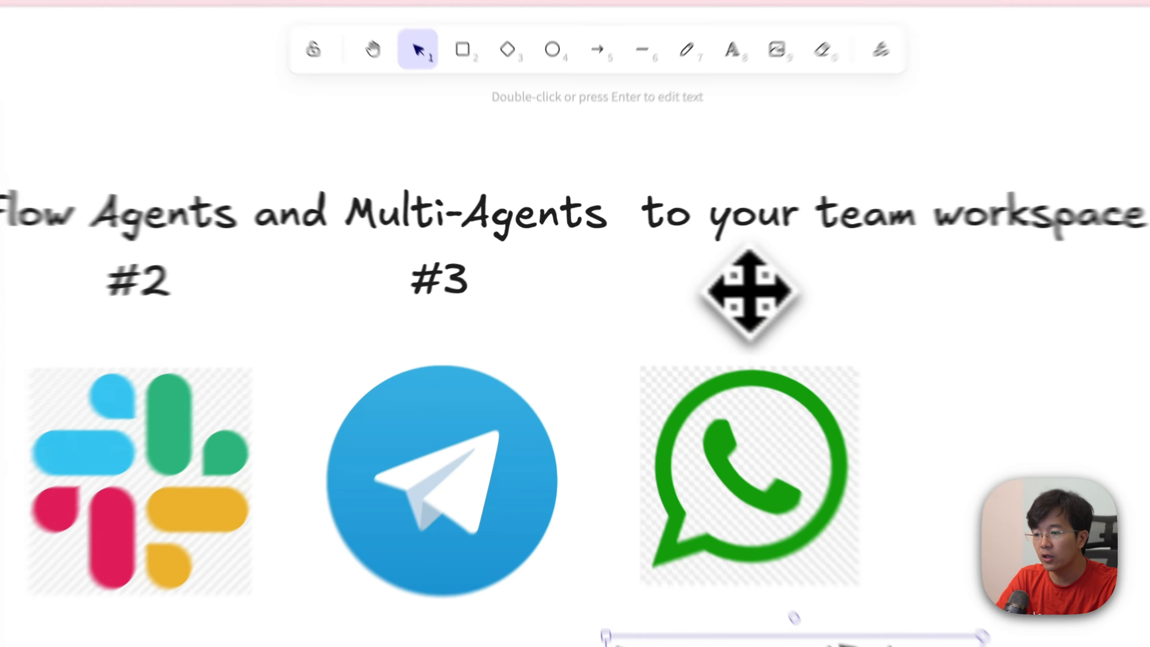
{"action": "left_click", "coordinate": [648, 257]}
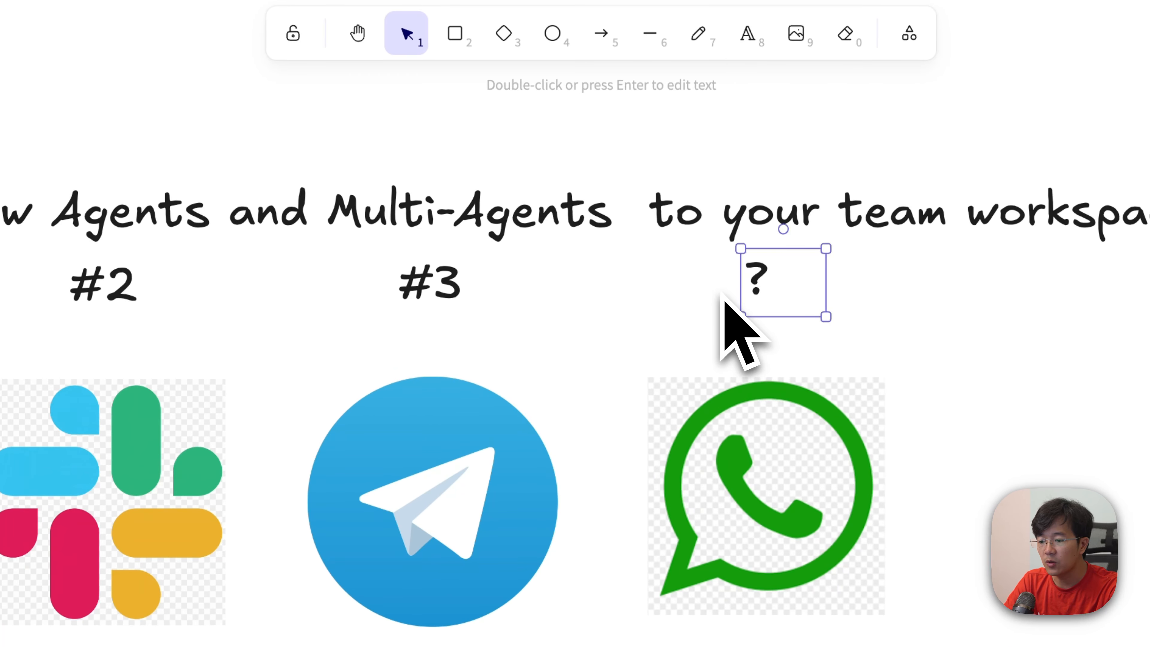
{"action": "left_click", "coordinate": [670, 335]}
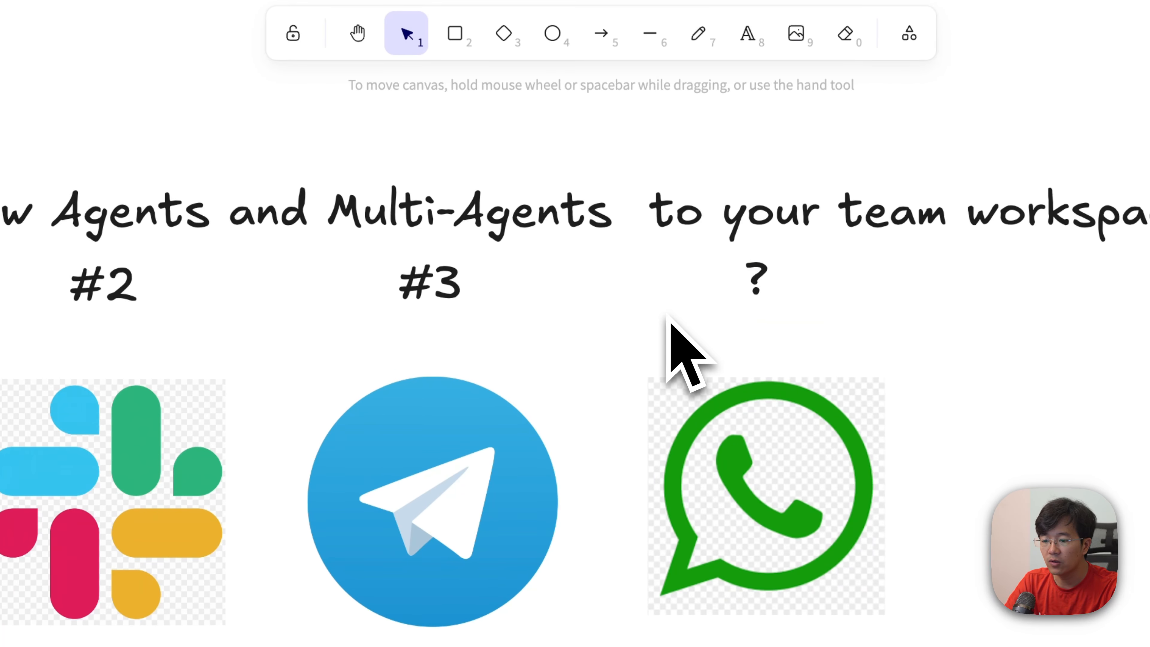
{"action": "scroll", "coordinate": [669, 326], "scroll_direction": "left", "scroll_amount": 3}
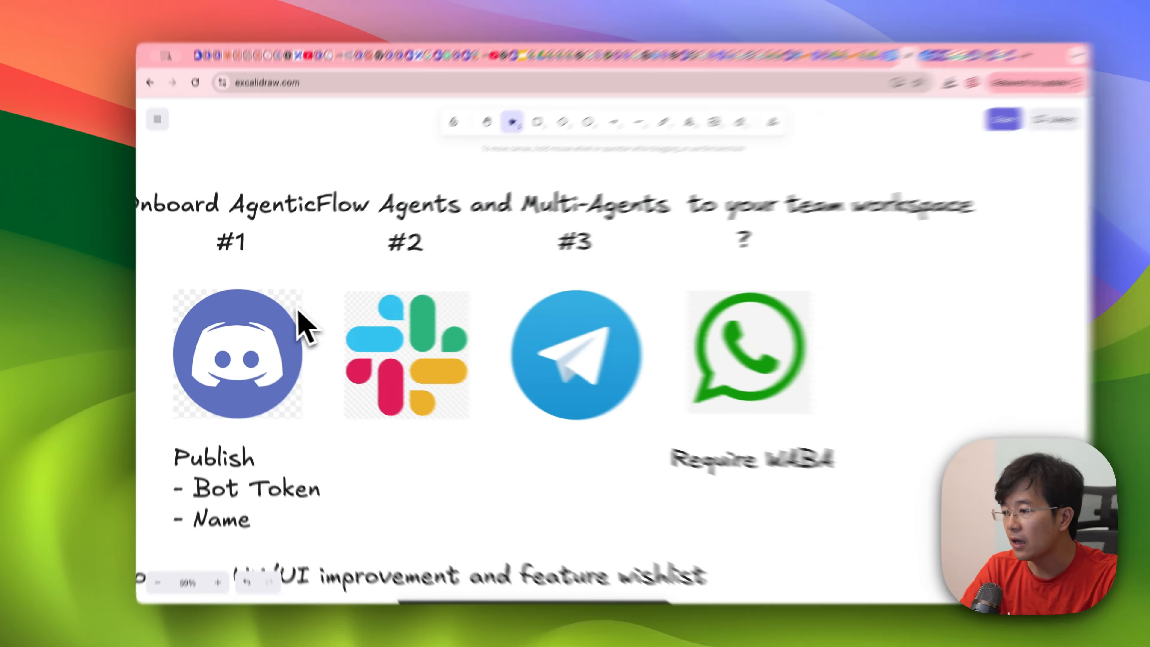
{"action": "scroll", "coordinate": [308, 292], "scroll_direction": "left", "scroll_amount": 3}
{"action": "scroll", "coordinate": [309, 295], "scroll_direction": "down", "scroll_amount": 2}
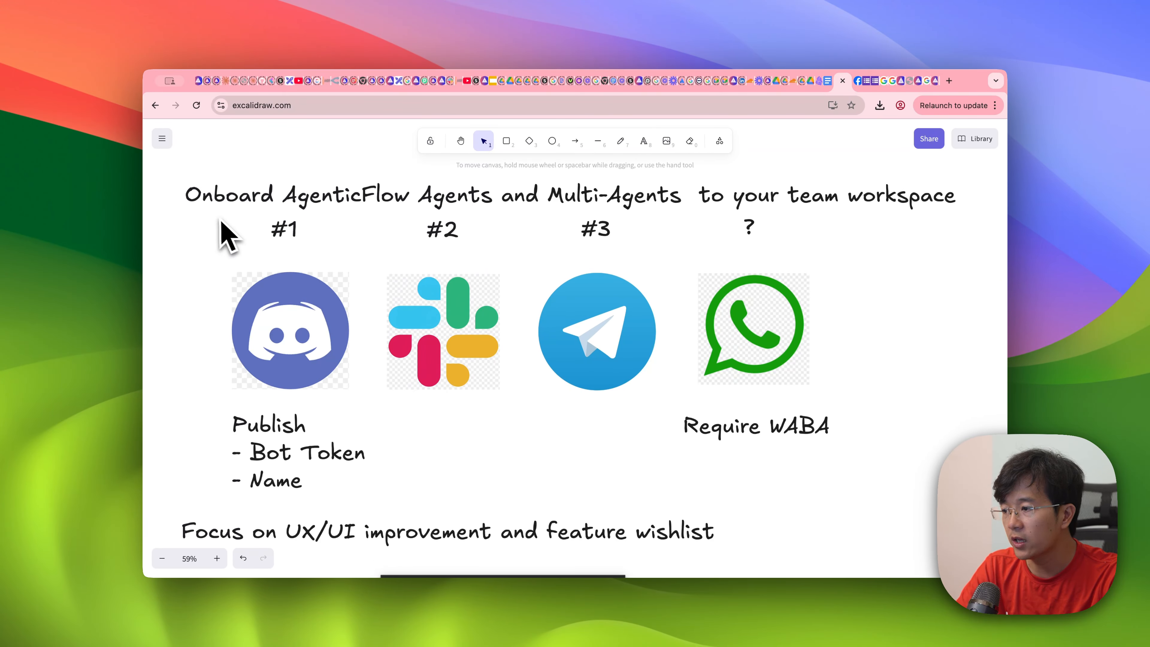
{"action": "left_click_drag", "start_coordinate": [221, 221], "coordinate": [521, 393]}
{"action": "key", "text": "super+z"}
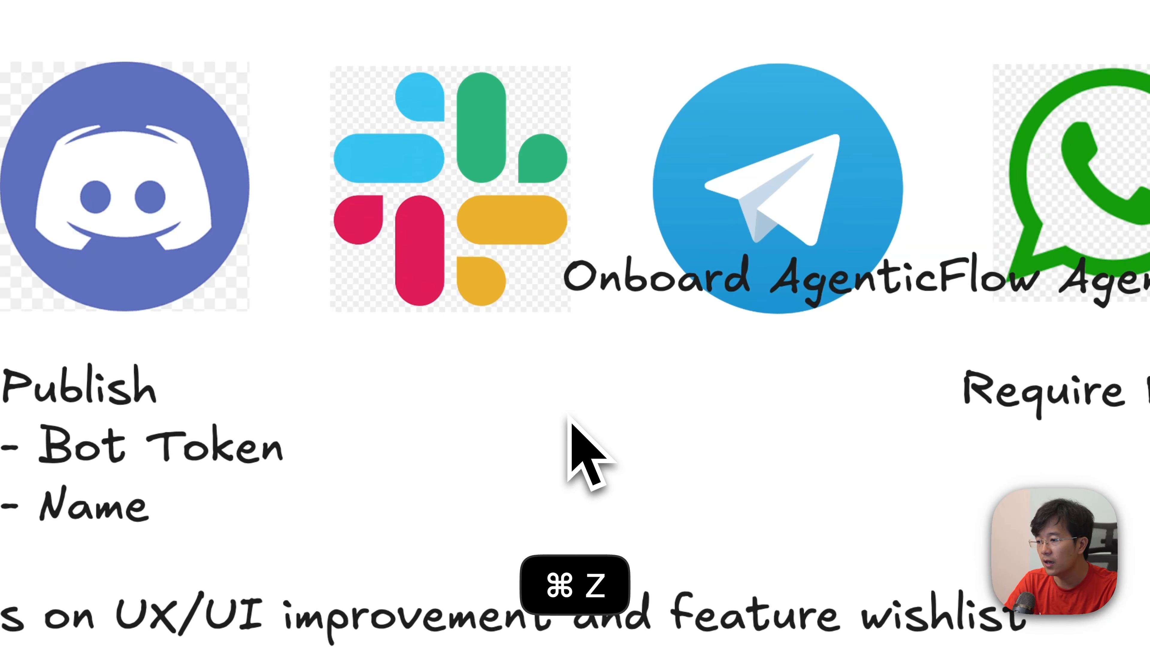
{"action": "key", "text": "super+z"}
{"action": "key", "text": "super+z"}
{"action": "key", "text": "super+z"}
{"action": "key", "text": "super+z"}
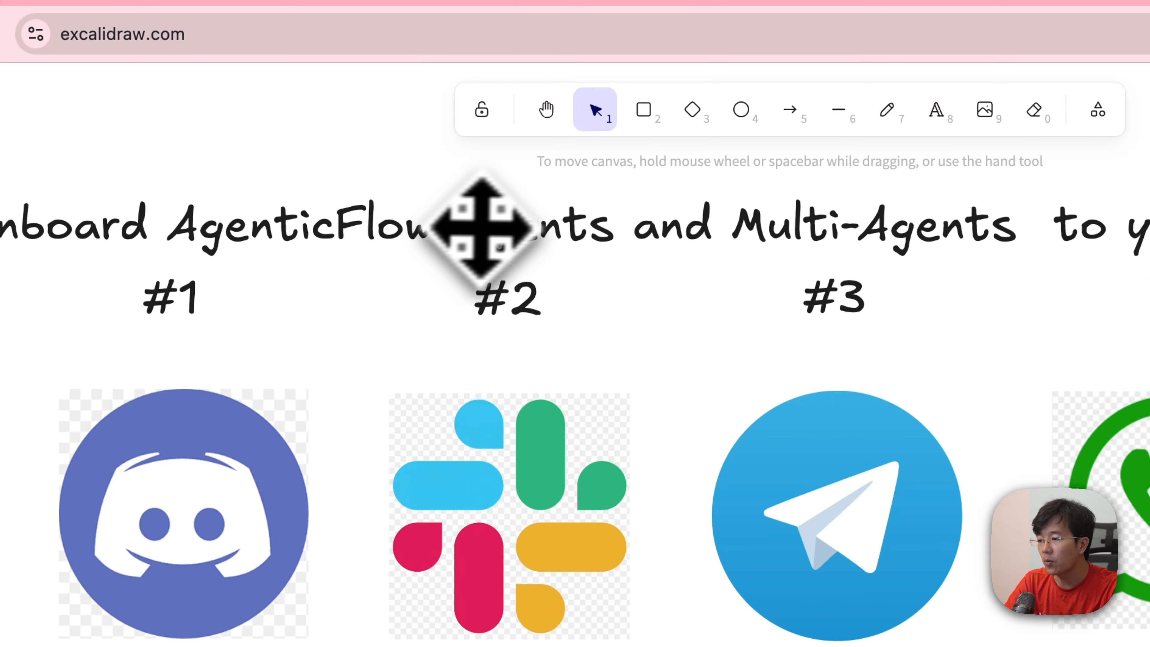
Step: Point out the words "Agents" and "Multi-Agents" in the onboarding heading
{"action": "double_click", "coordinate": [500, 221]}
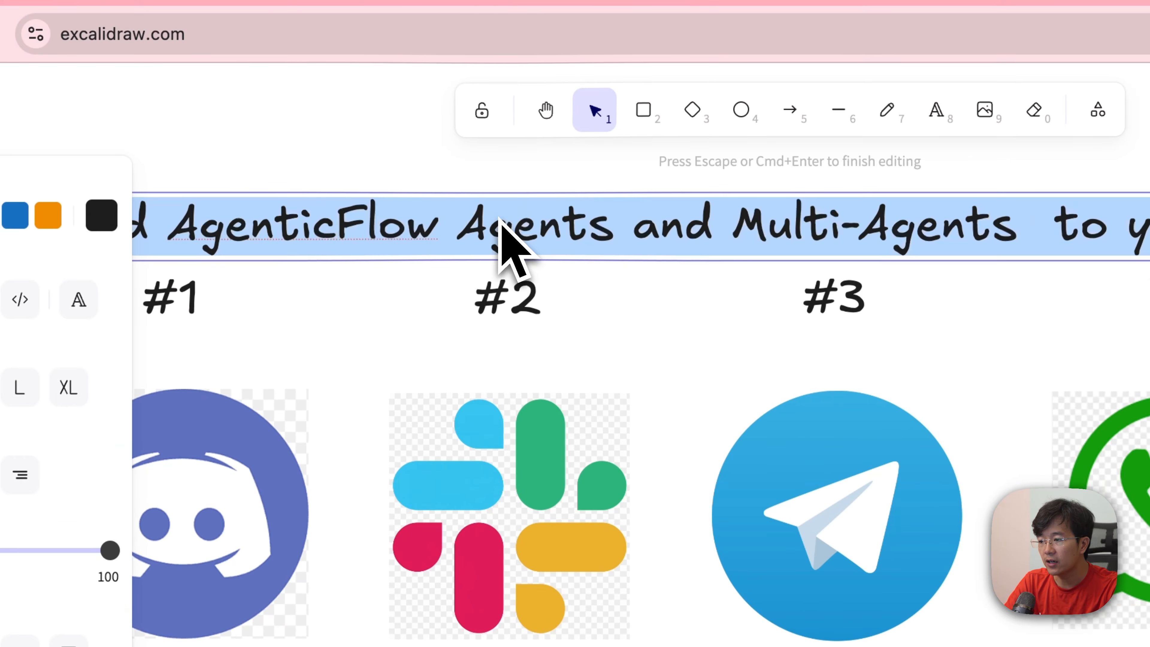
{"action": "double_click", "coordinate": [547, 223]}
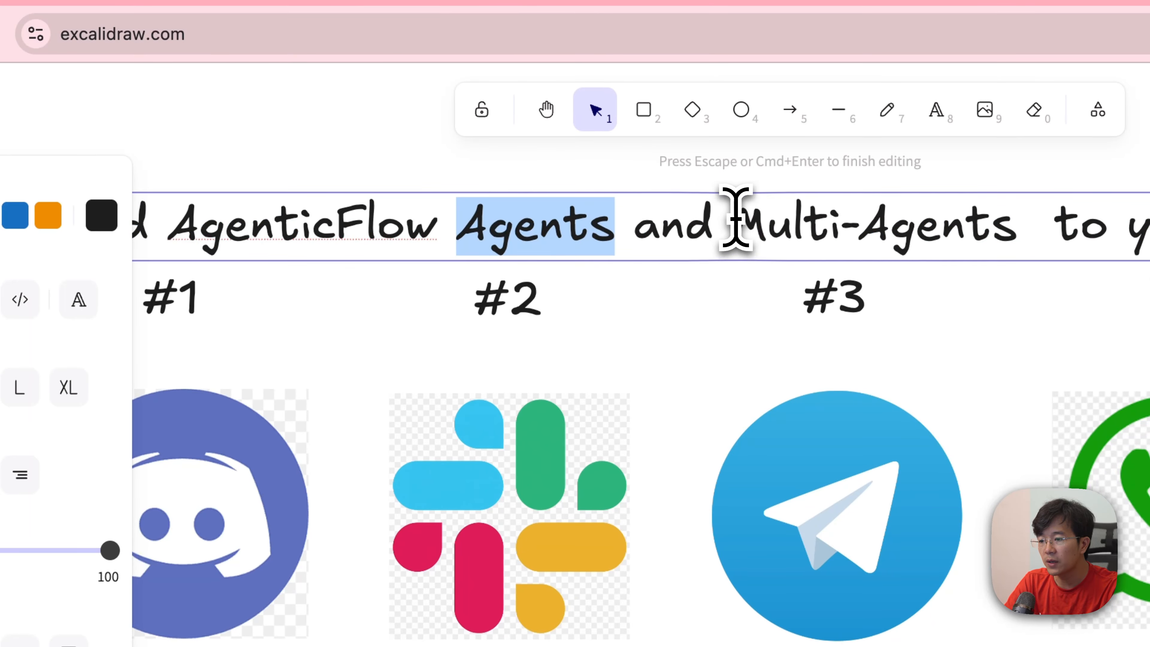
{"action": "left_click", "coordinate": [735, 219]}
{"action": "left_click", "coordinate": [820, 387]}
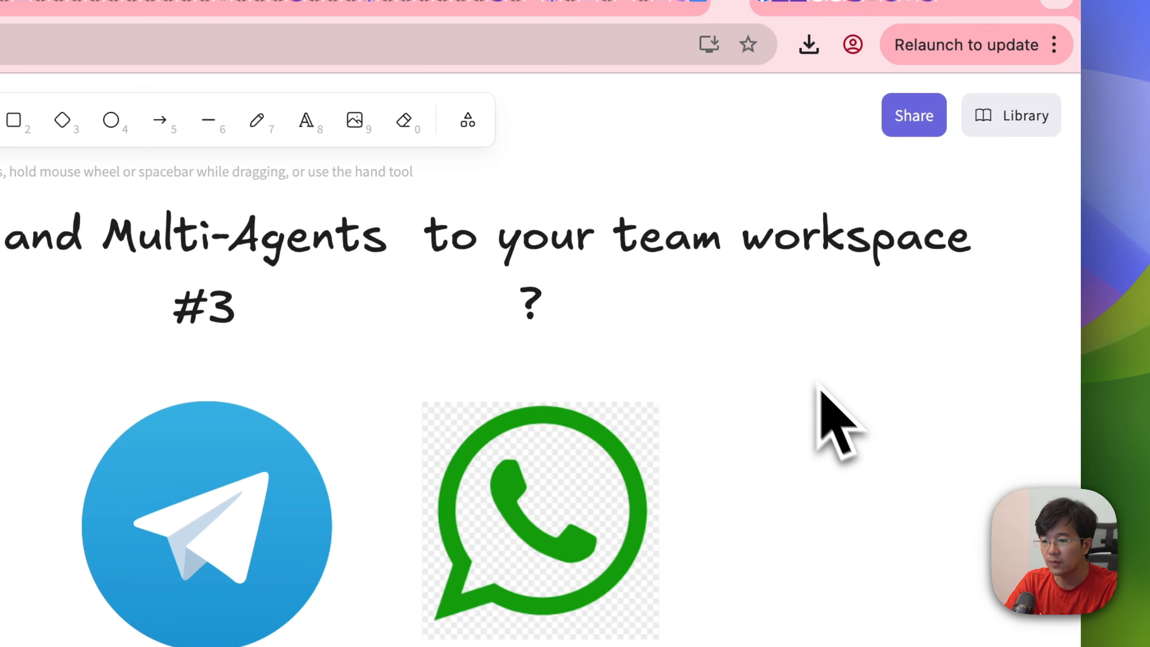
Step: Change "team workspace" in the onboarding heading to "team/client workspace"
{"action": "double_click", "coordinate": [697, 235]}
{"action": "left_click", "coordinate": [708, 236]}
{"action": "type", "text": "/"}
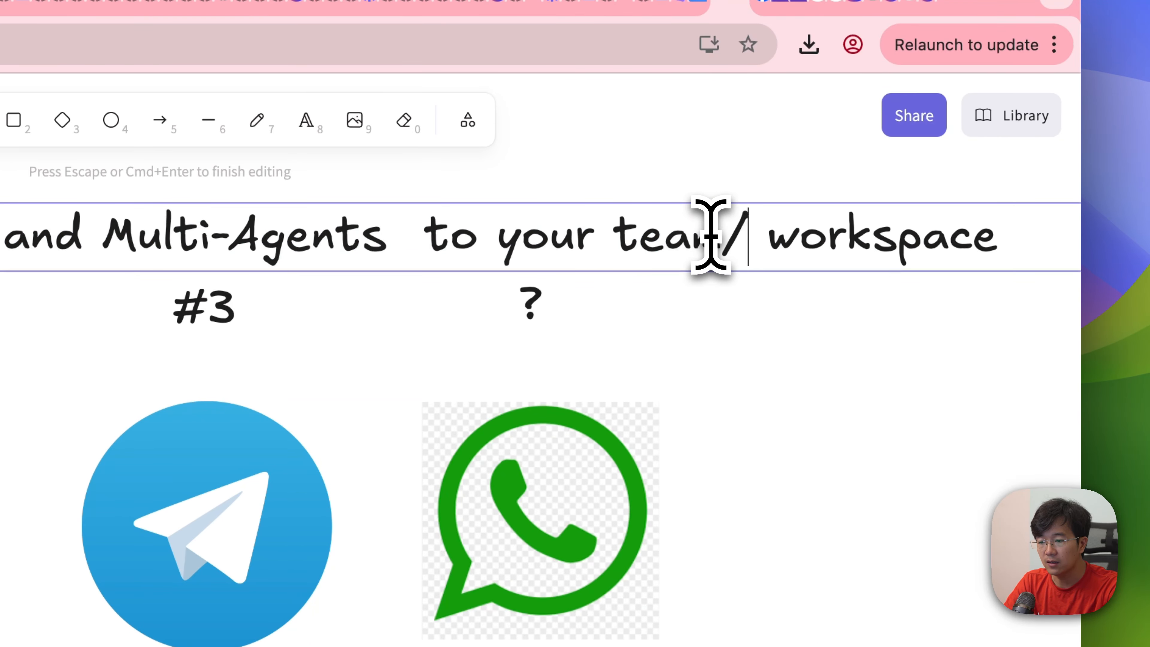
{"action": "type", "text": "client"}
{"action": "left_click", "coordinate": [851, 441]}
{"action": "scroll", "coordinate": [855, 442], "scroll_direction": "right", "scroll_amount": 3}
{"action": "scroll", "coordinate": [856, 442], "scroll_direction": "down", "scroll_amount": 1}
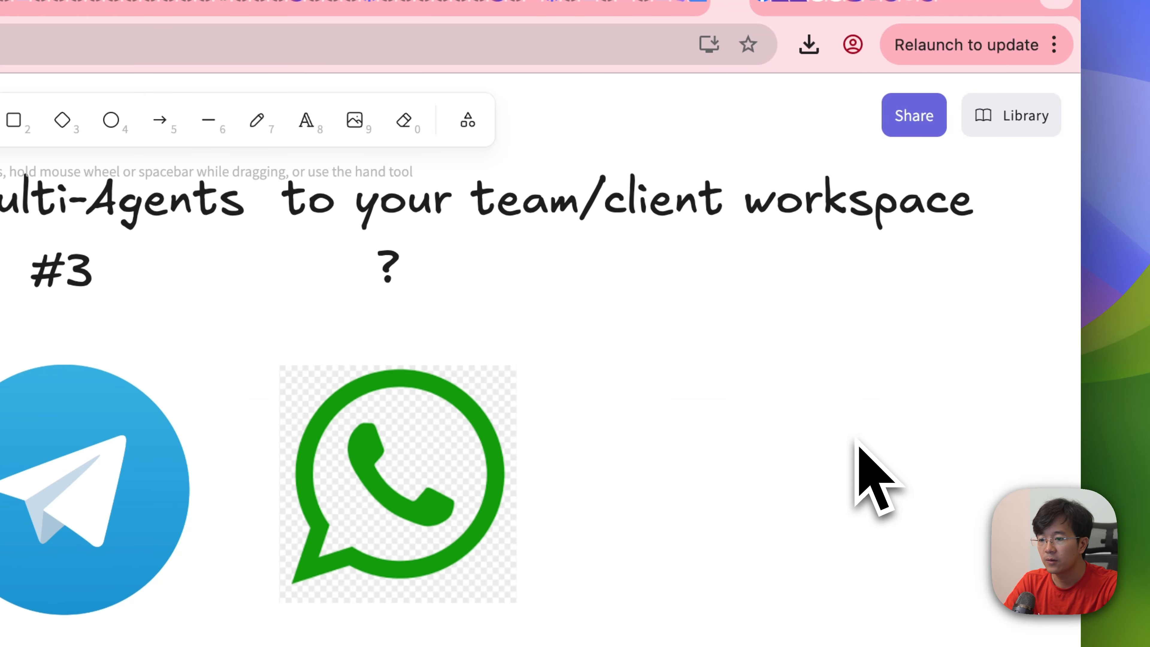
Step: Look over the board's earlier sections, including August Roadmap brainstorming and Onboard AgenticFlow Agents to your team workspace
{"action": "scroll", "coordinate": [869, 474], "scroll_direction": "left", "scroll_amount": 1}
{"action": "scroll", "coordinate": [869, 474], "scroll_direction": "up", "scroll_amount": 1}
{"action": "scroll", "coordinate": [865, 471], "scroll_direction": "left", "scroll_amount": 5}
{"action": "scroll", "coordinate": [865, 471], "scroll_direction": "up", "scroll_amount": 1}
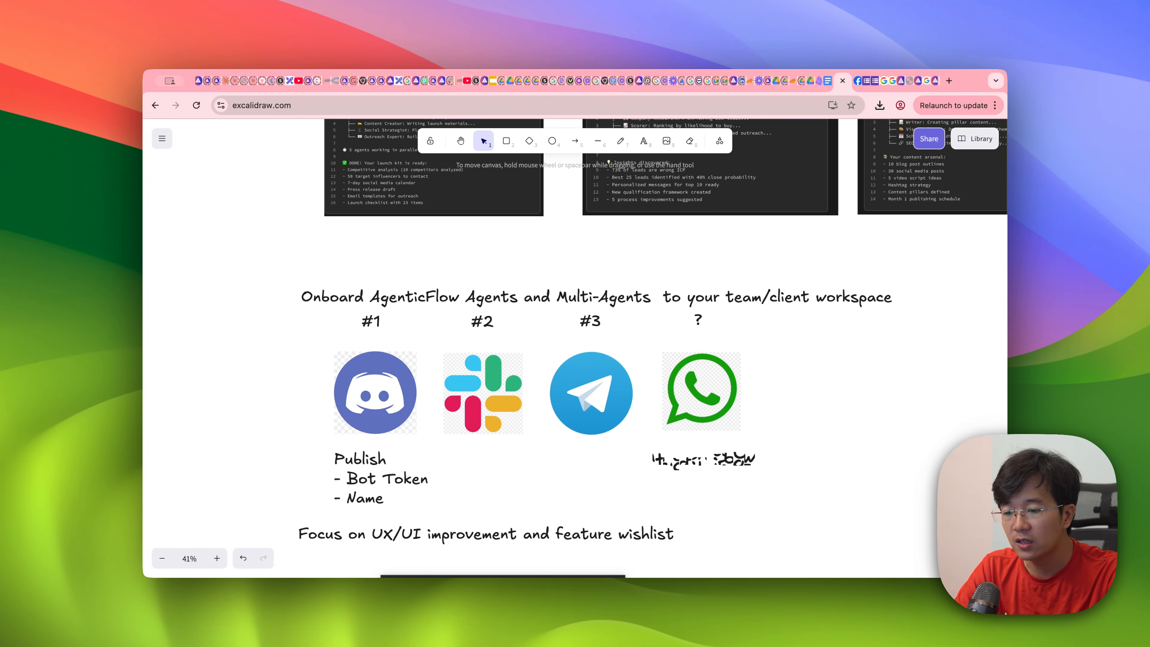
{"action": "scroll", "coordinate": [575, 348], "scroll_direction": "up", "scroll_amount": 20}
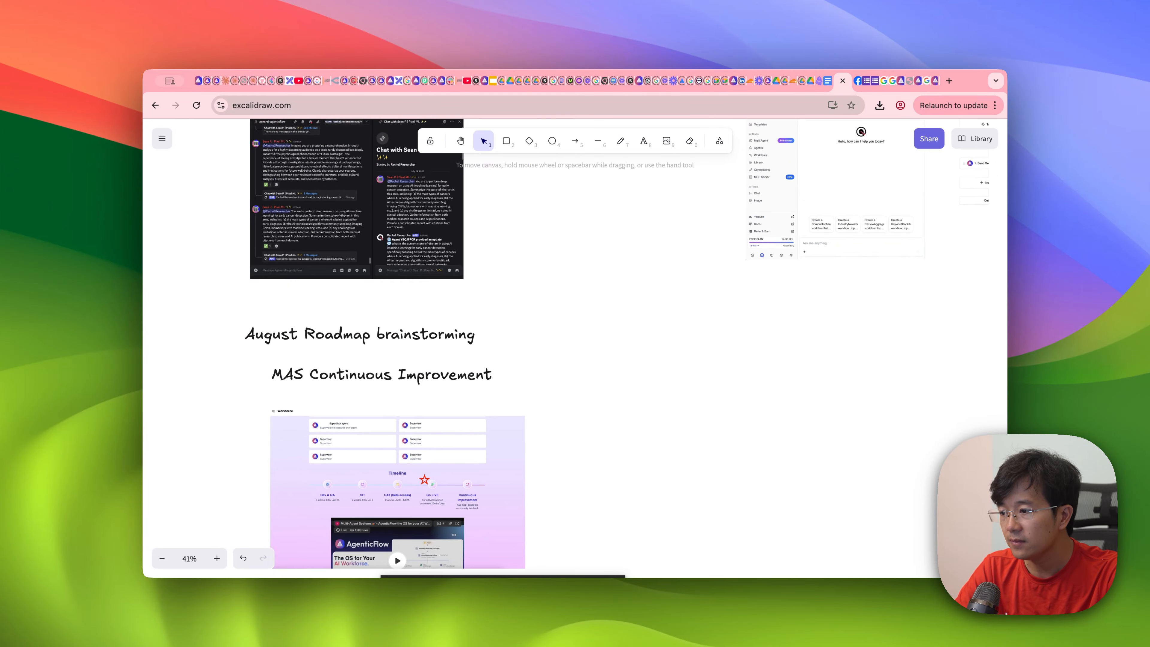
{"action": "scroll", "coordinate": [903, 299], "scroll_direction": "down", "scroll_amount": 1}
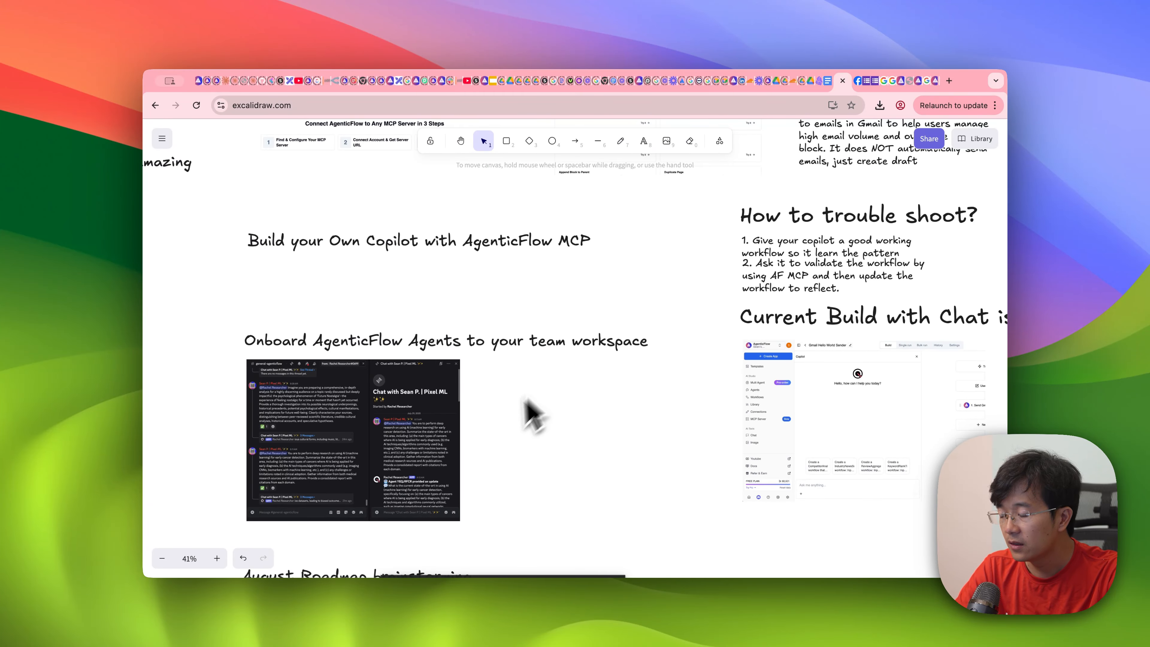